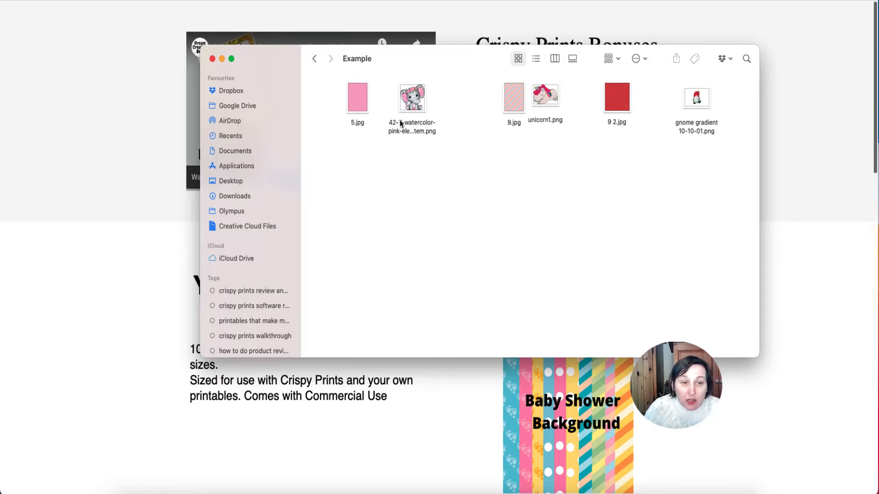
Step: Minimise the Example folder window and open the Start Here training overview in Crispy Prints
left_click(221, 59)
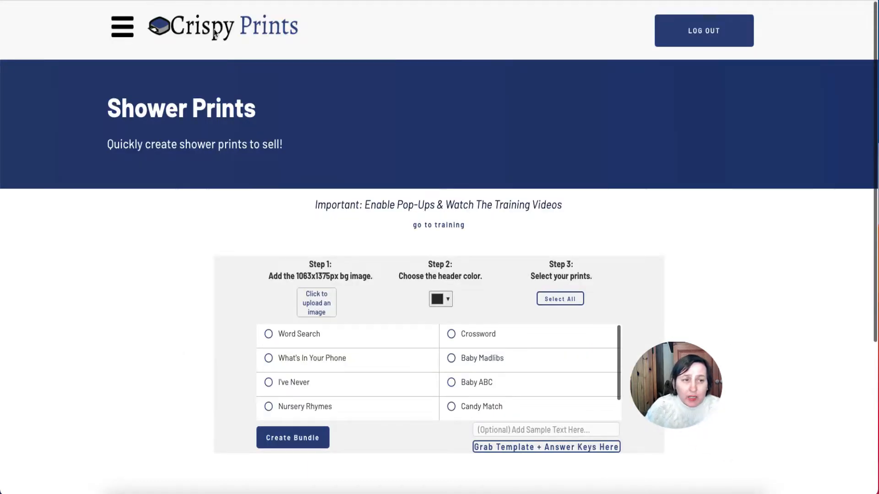
left_click(121, 29)
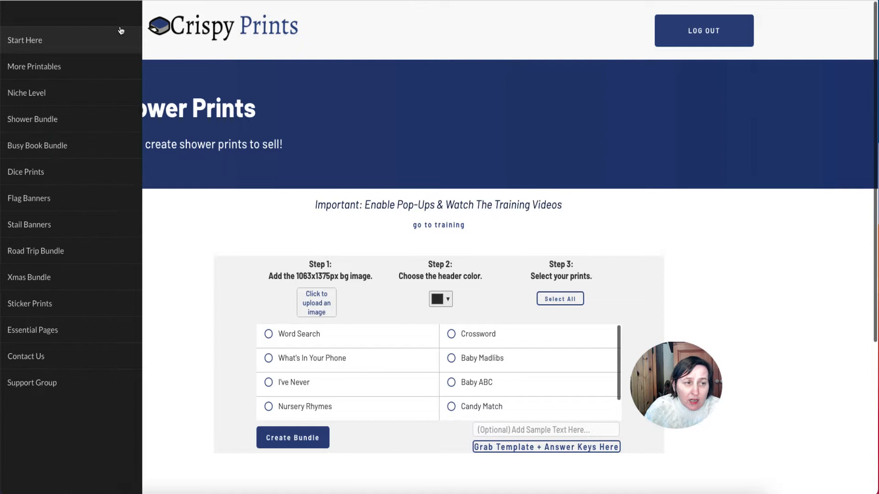
left_click(59, 46)
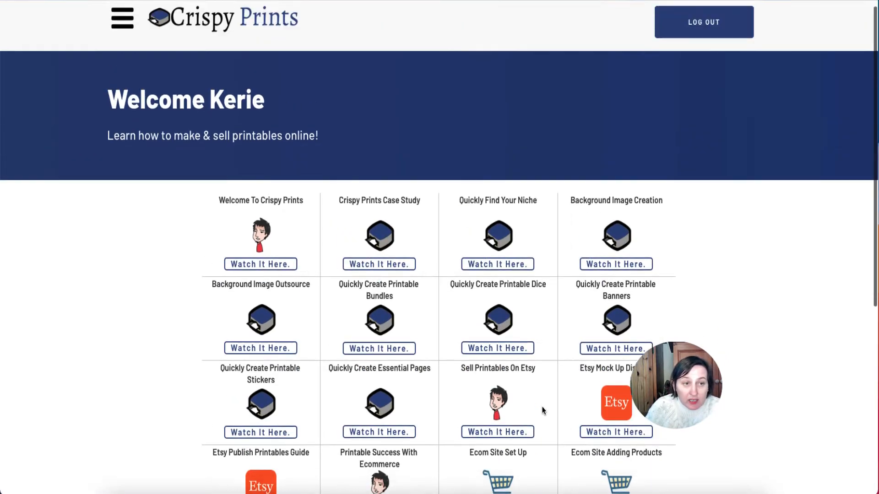
Step: Open the Shower Bundle page and look over its form for creating shower prints
left_click(123, 26)
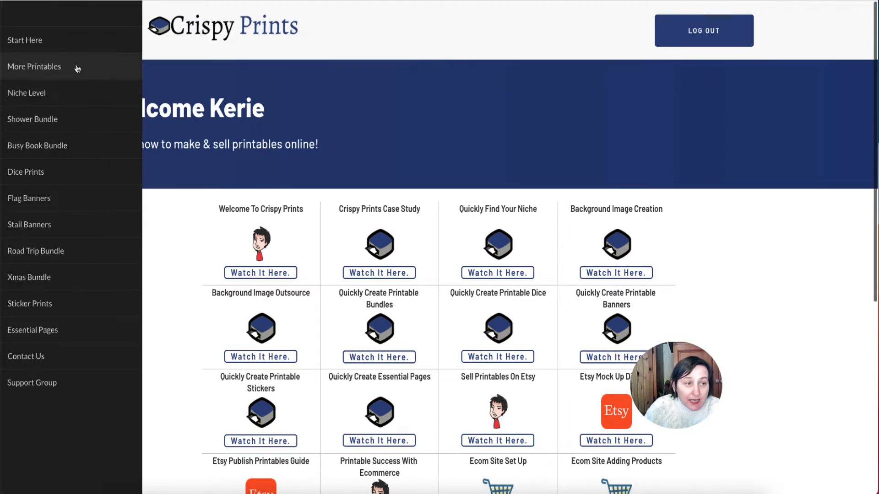
left_click(52, 119)
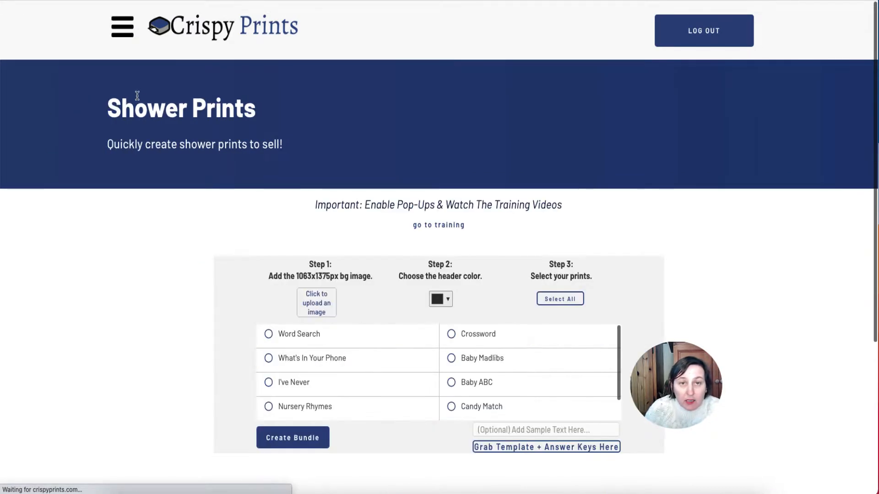
scroll(573, 83, "down", 3)
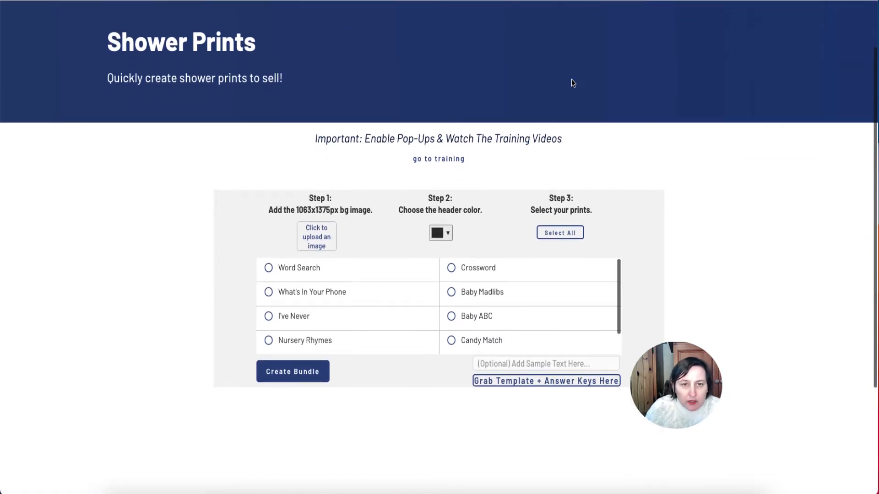
scroll(571, 82, "up", 1)
scroll(568, 87, "down", 3)
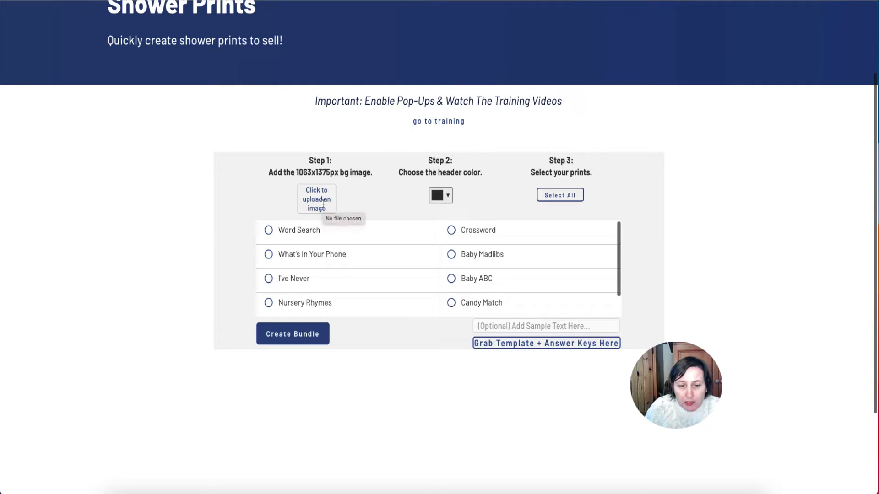
Step: Open the shower background template and save the image as Crispy-Prints-BOUNDRIES in the Example folder
left_click(551, 345)
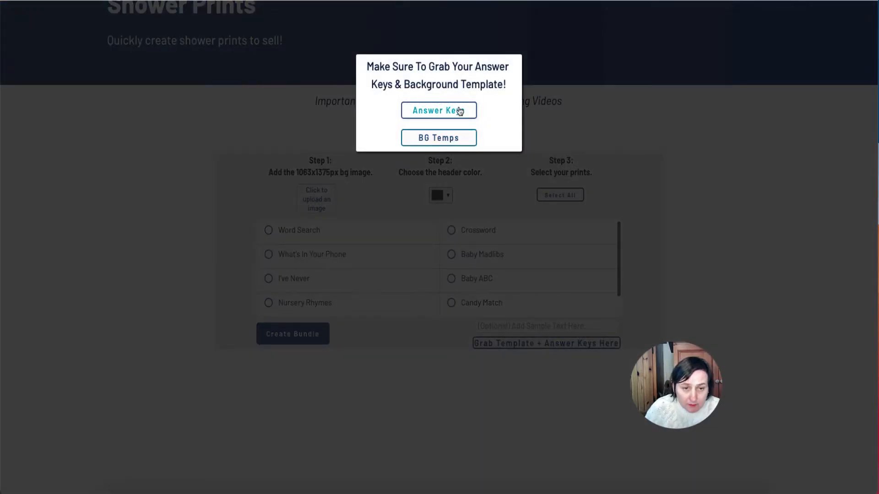
left_click(450, 137)
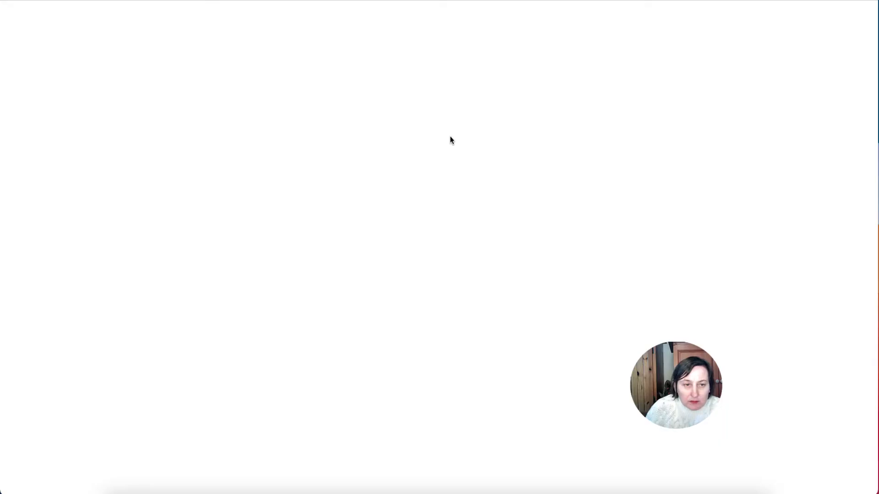
right_click(435, 60)
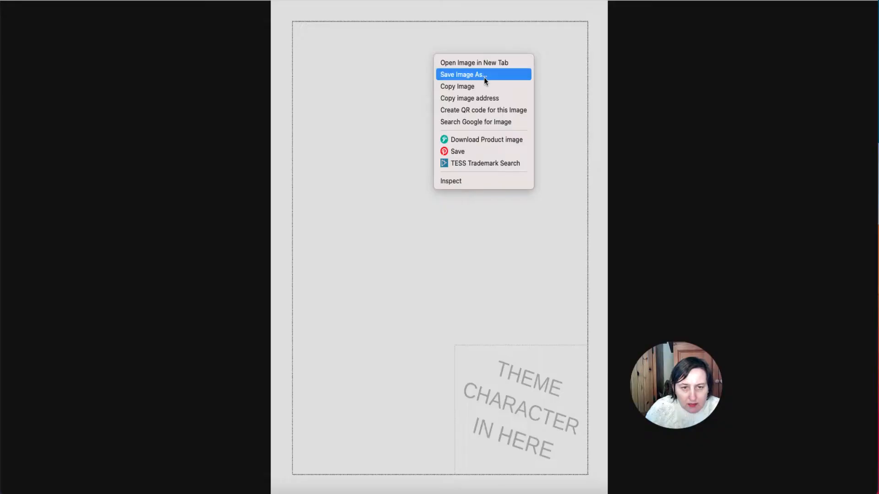
left_click(484, 78)
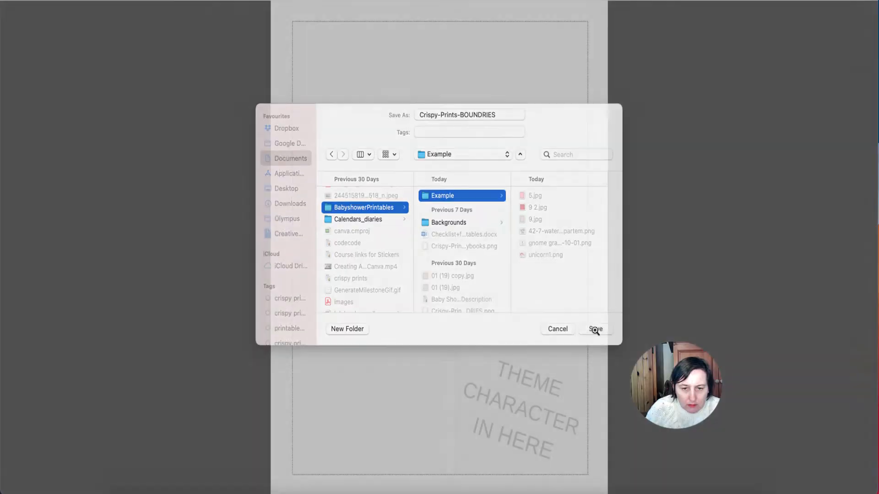
left_click(596, 329)
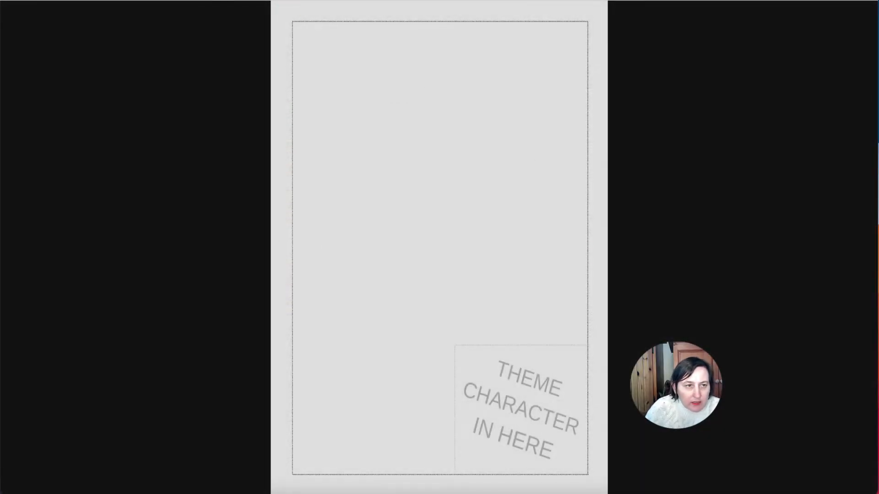
Step: Close the template image, open the shower answer keys PDF and save it as Shower-ANSWER-KEYS in the Example folder
left_click(254, 1)
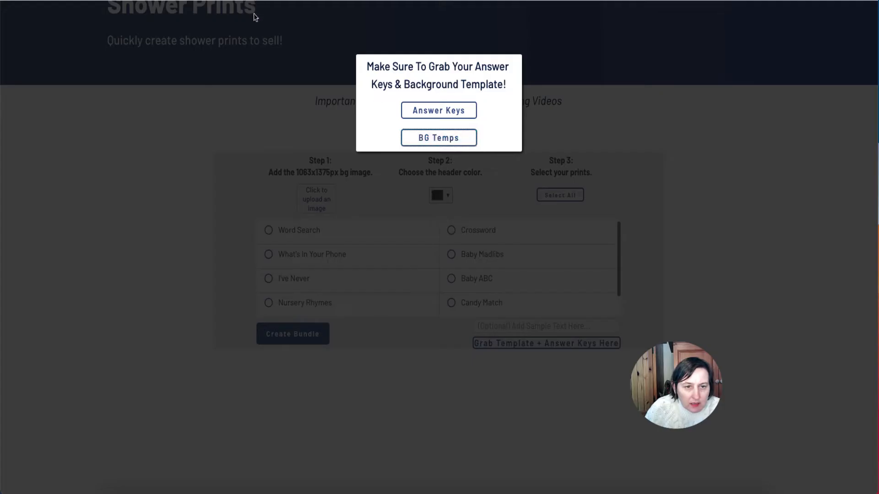
left_click(455, 111)
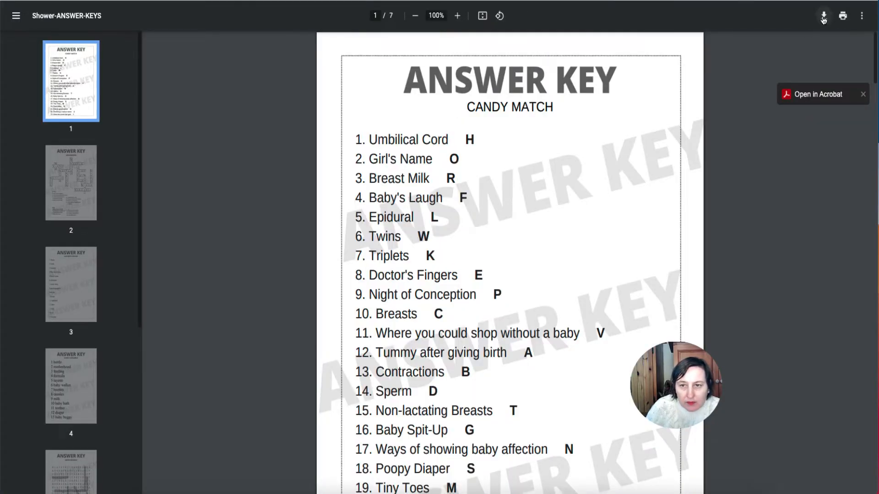
left_click(824, 16)
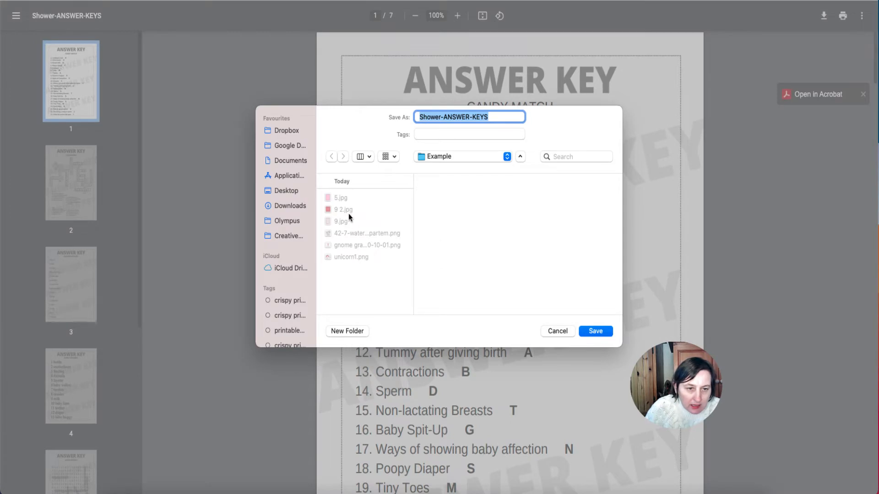
left_click(590, 335)
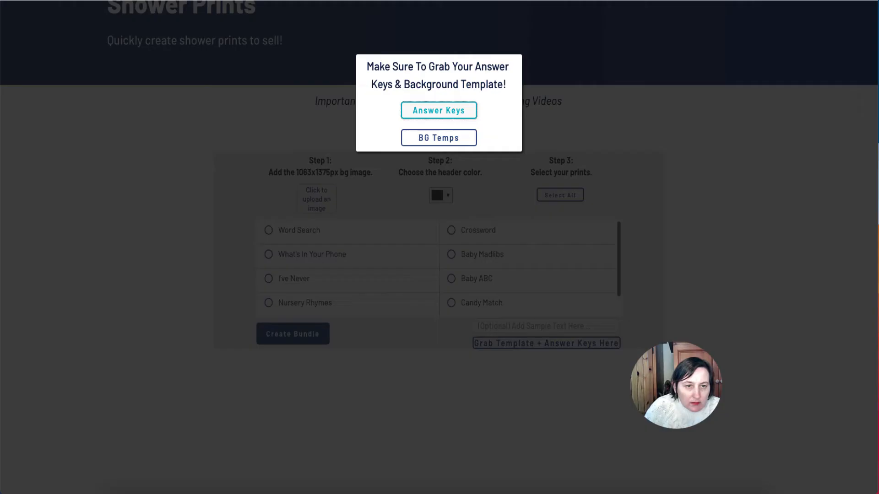
Step: Switch to Canva and create a new custom-size design from the recent 1063 x 1375 px size
left_click(642, 58)
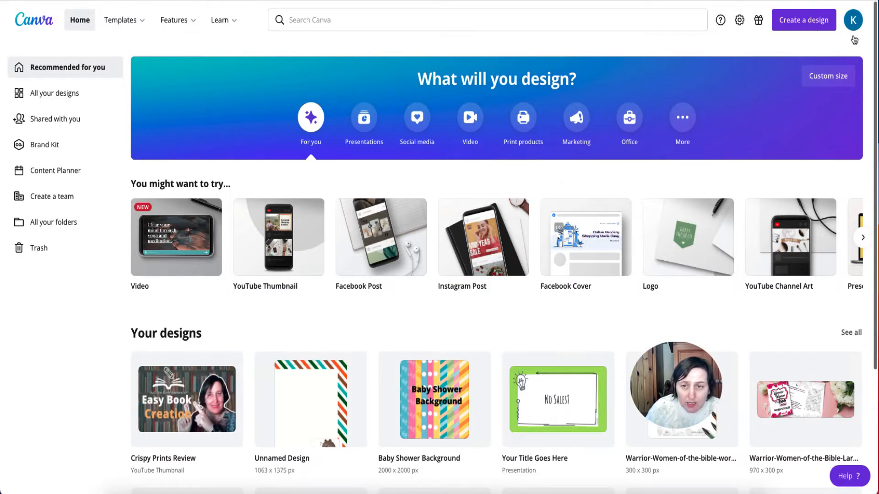
left_click(804, 19)
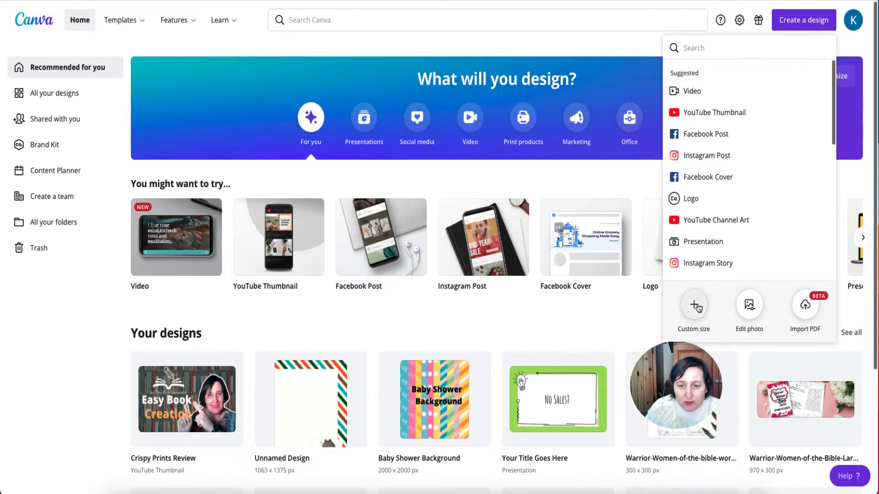
left_click(694, 305)
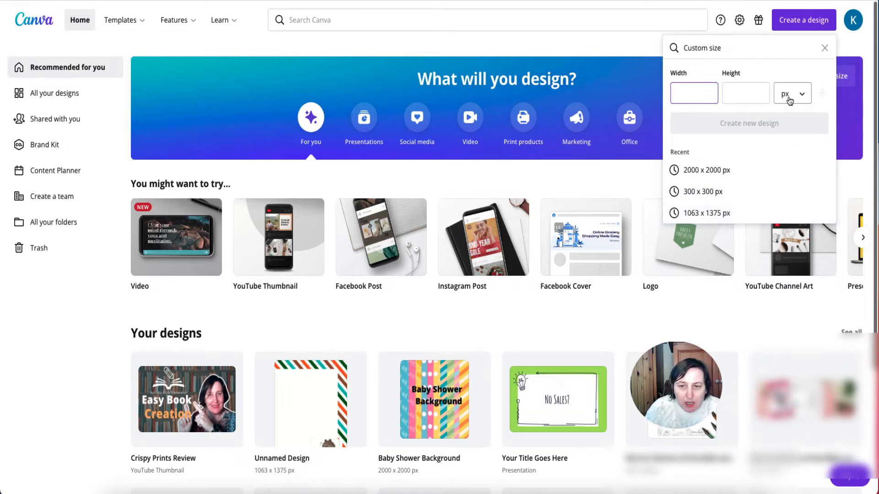
left_click(710, 218)
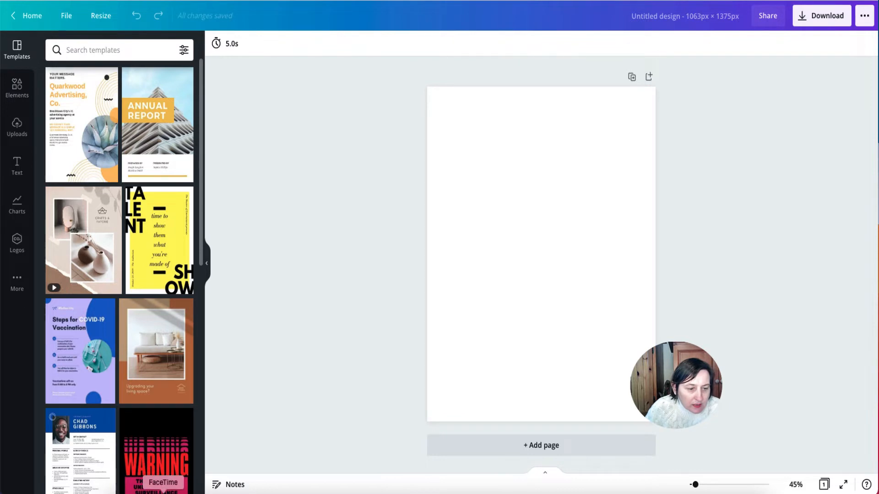
Step: Upload 5.jpg, Crispy-Prints-BOUNDRIES.png and the watercolor pink elephant PNG from the Example folder to Canva
left_click(115, 492)
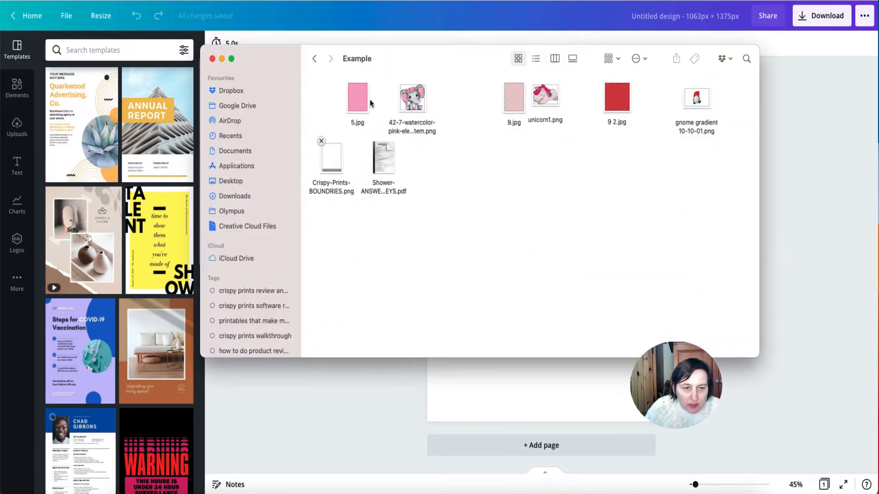
left_click(358, 104)
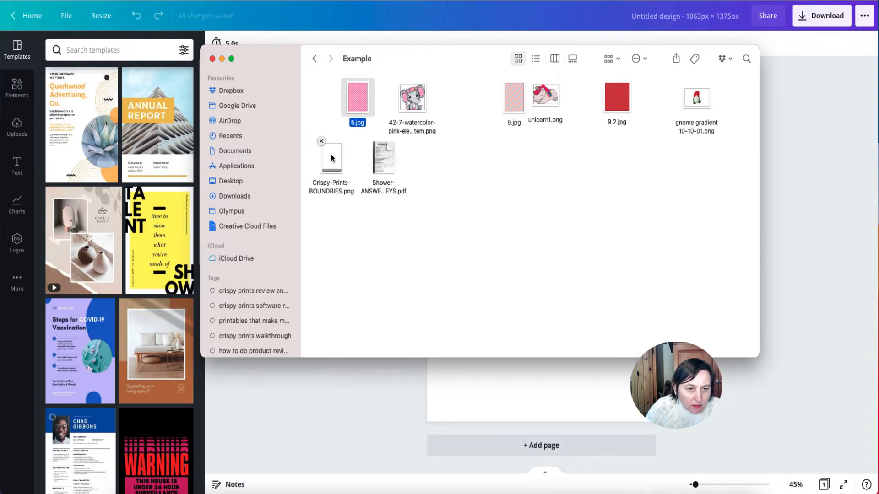
left_click_drag(331, 155, 134, 49)
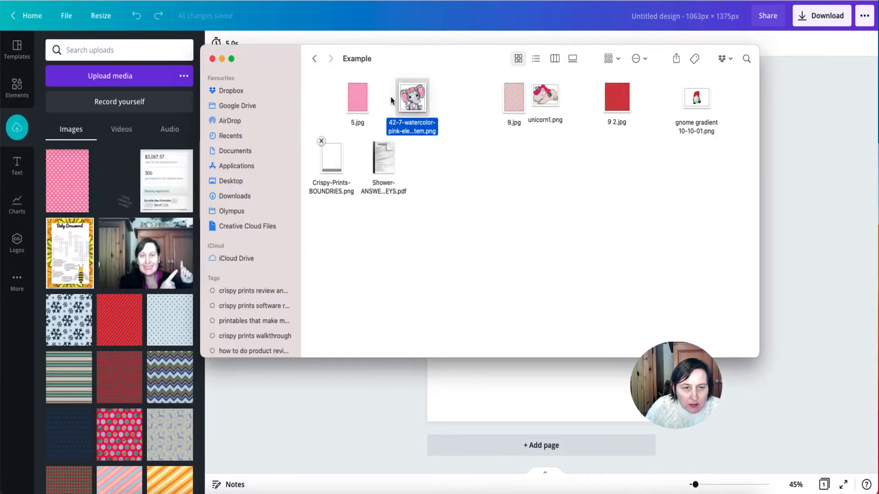
left_click_drag(410, 98, 153, 50)
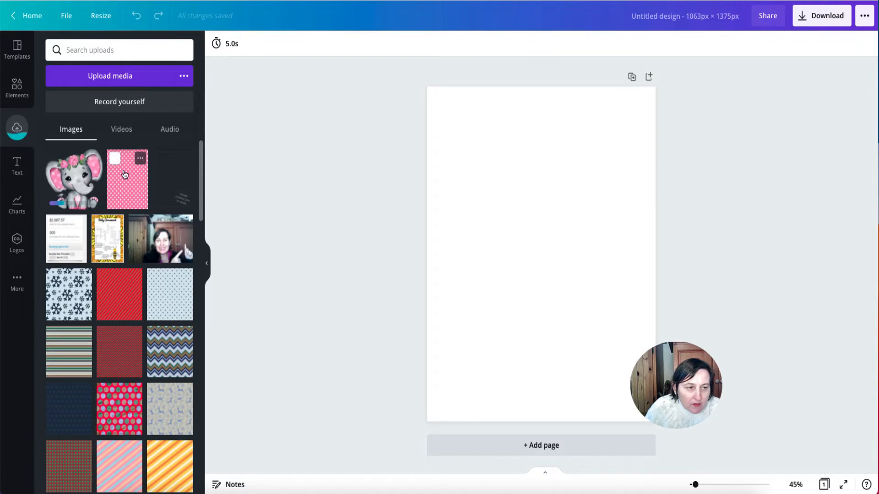
Step: Set the pink polka-dot image as the page background and overlay the boundary template, enlarged to fill the page at about 1062 x 1375
left_click_drag(125, 175, 447, 185)
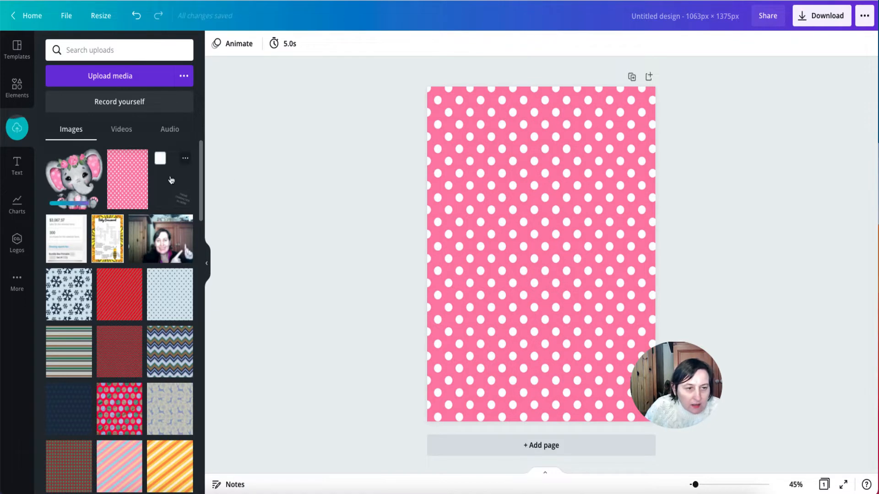
left_click_drag(488, 175, 504, 163)
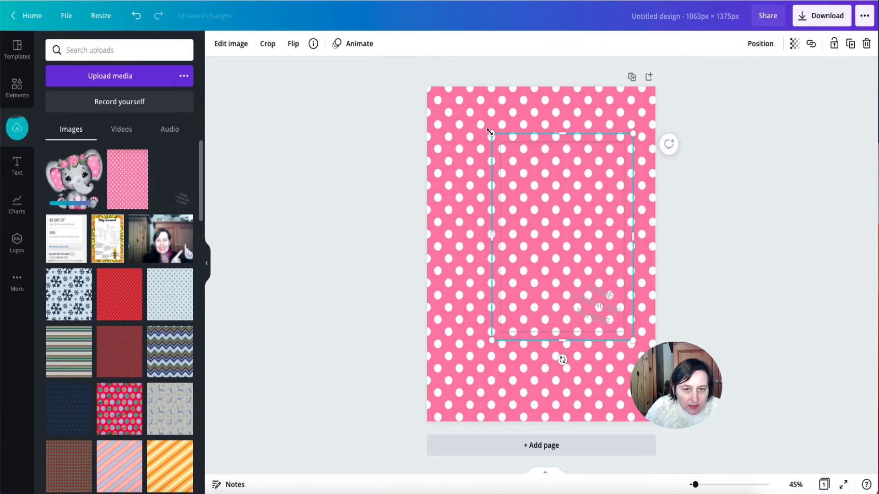
left_click_drag(490, 133, 445, 99)
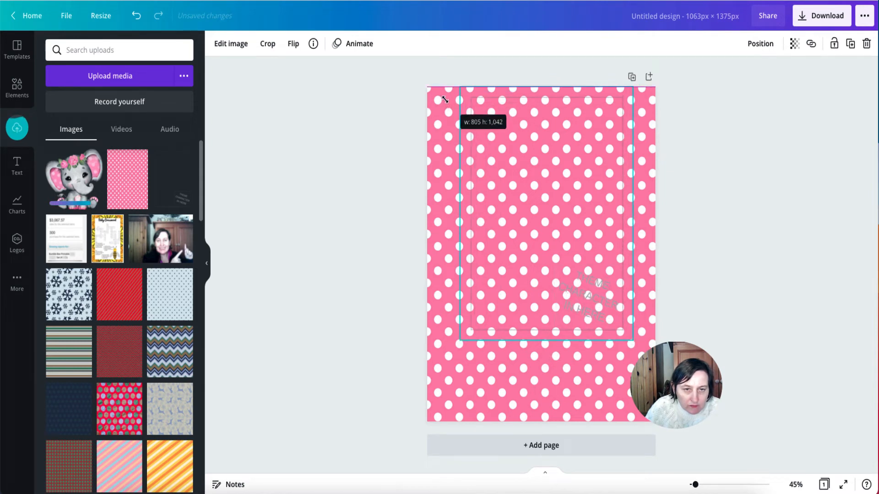
left_click_drag(506, 126, 476, 124)
left_click_drag(600, 341, 656, 419)
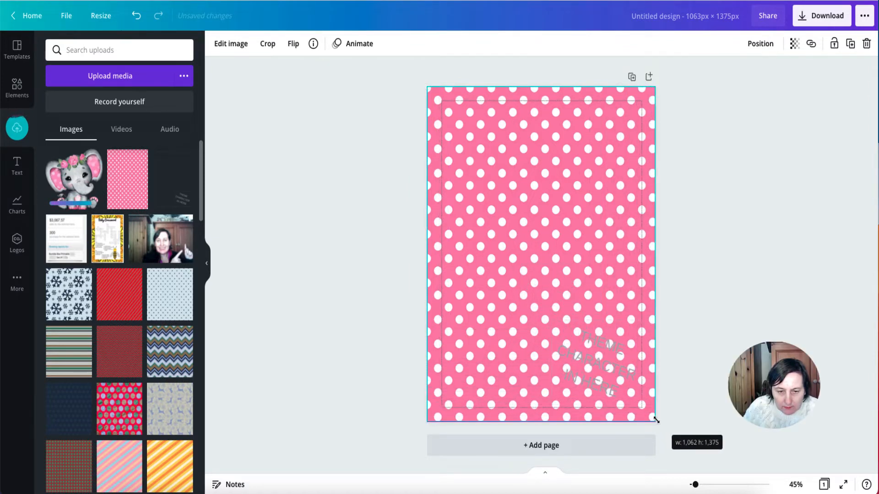
left_click_drag(656, 420, 656, 420)
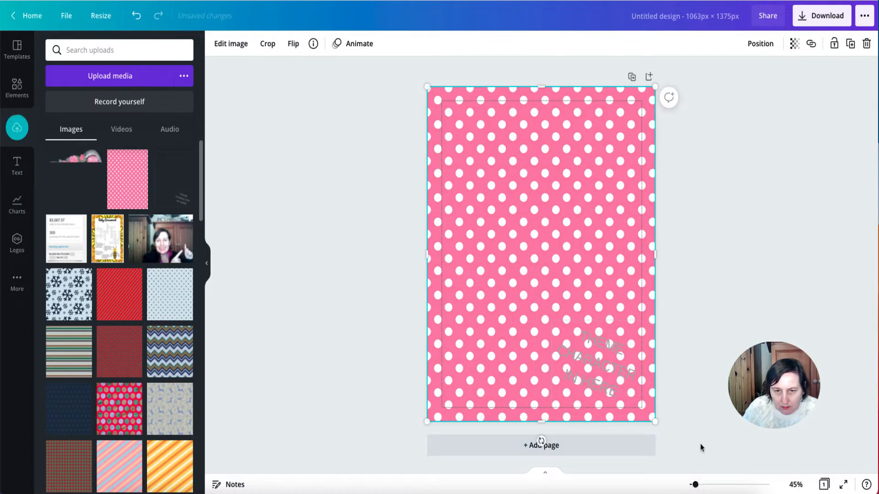
Step: Move the boundary template aside, make the polka-dot background more transparent, and realign the template with the page
left_click_drag(584, 127, 622, 161)
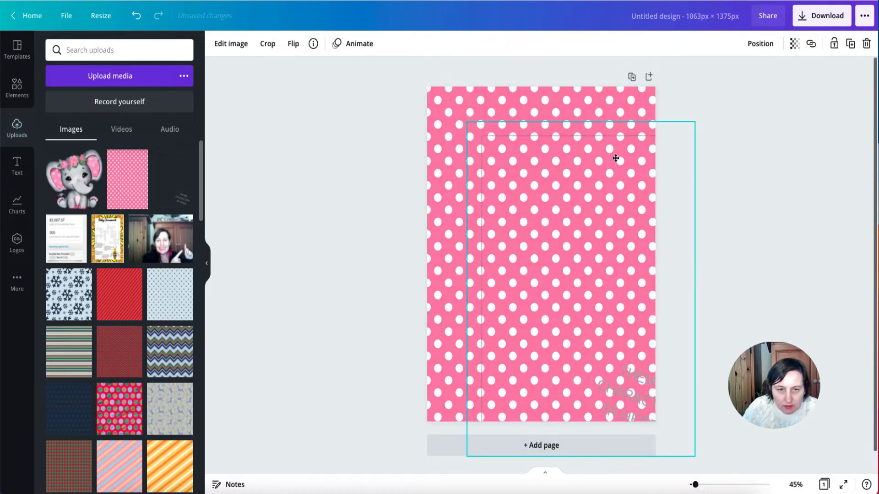
left_click(570, 102)
left_click(827, 43)
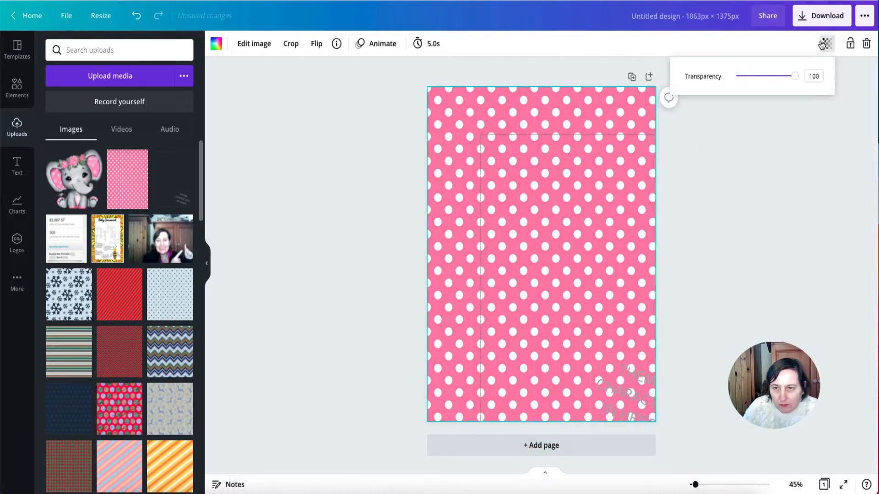
left_click_drag(794, 78, 755, 77)
left_click_drag(606, 198, 568, 164)
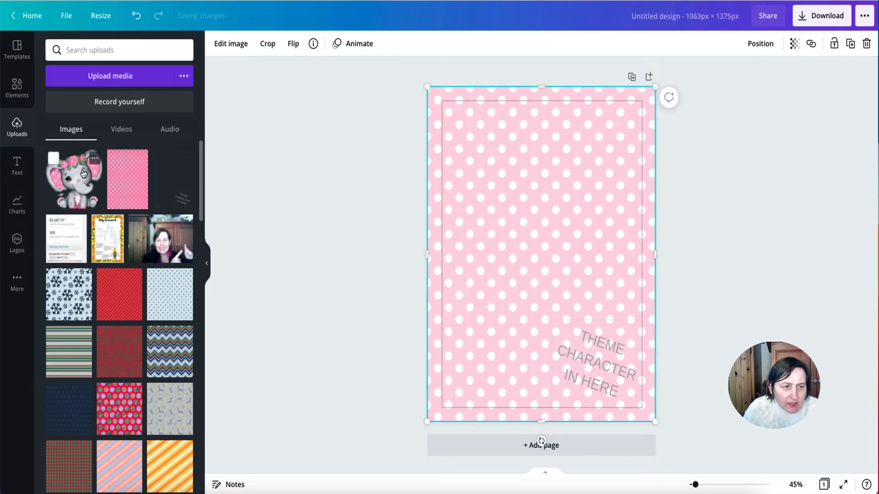
Step: Add the uploaded pink elephant image, shrink it, and fit it over the boundary template's THEME CHARACTER IN HERE area
mouse_move(106, 173)
left_mouse_down()
mouse_move(458, 218)
mouse_move(495, 234)
mouse_move(93, 171)
left_mouse_up()
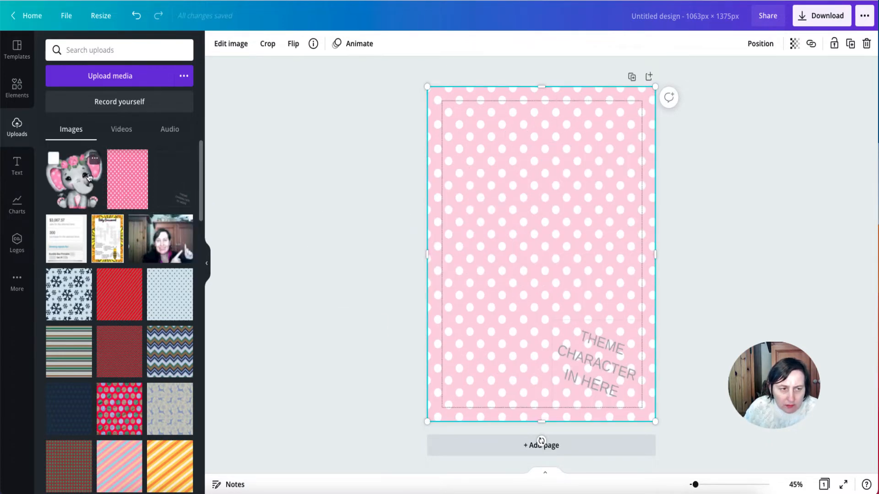
left_click(76, 179)
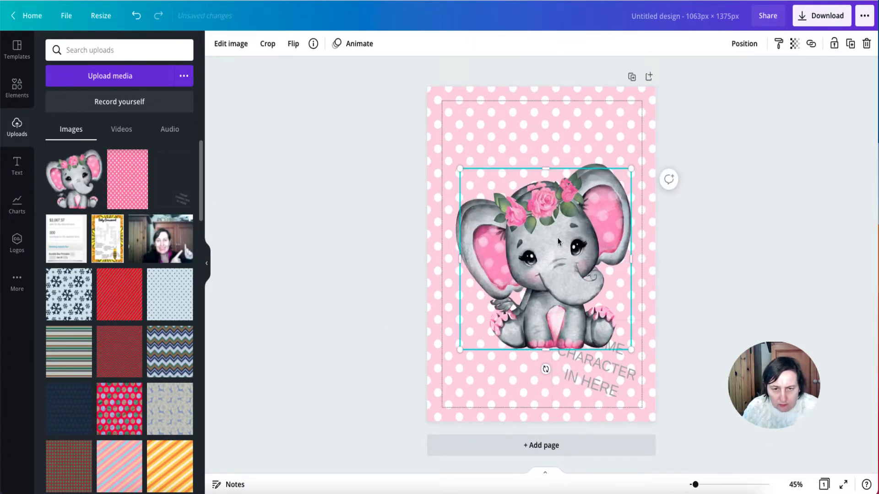
key("Delete")
left_click(460, 168)
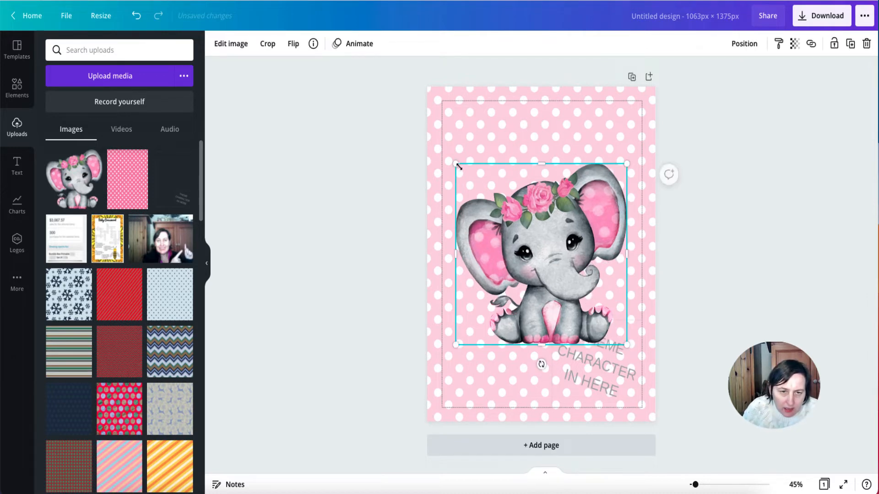
left_click_drag(456, 164, 544, 259)
left_click_drag(577, 292, 589, 357)
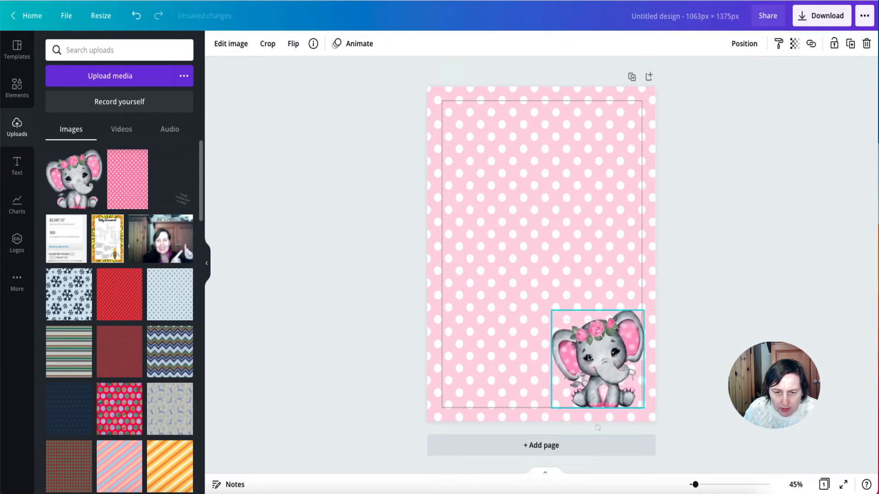
left_click_drag(551, 311, 591, 351)
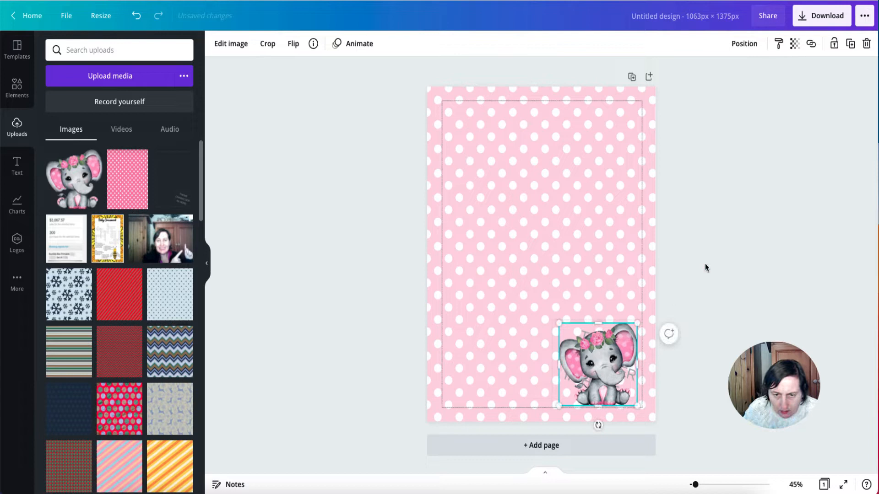
left_click(730, 205)
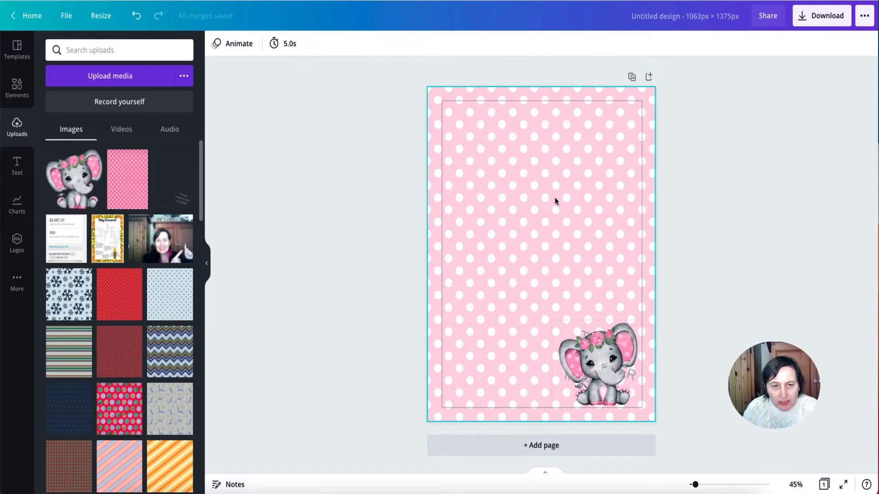
Step: Add a rectangle to the page and stretch it to fill the boundary template's inner frame
key("r")
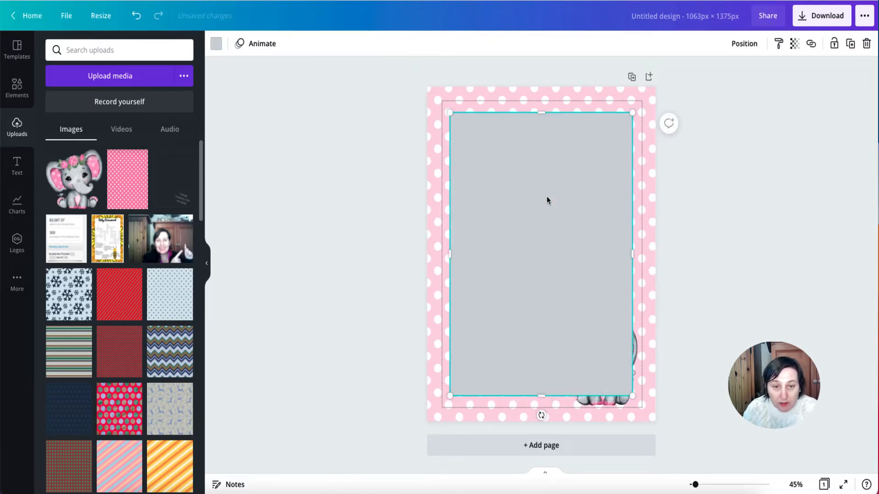
mouse_move(524, 157)
left_mouse_down()
mouse_move(512, 141)
mouse_move(520, 145)
left_mouse_up()
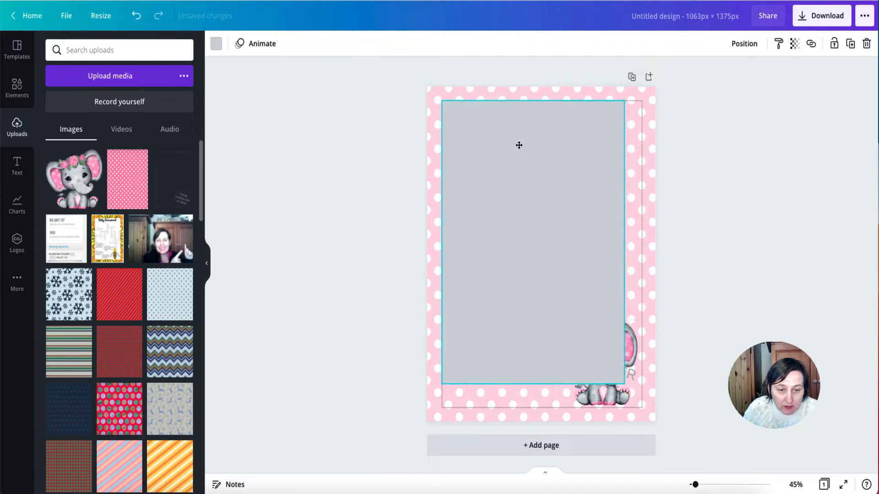
left_click_drag(623, 381, 641, 406)
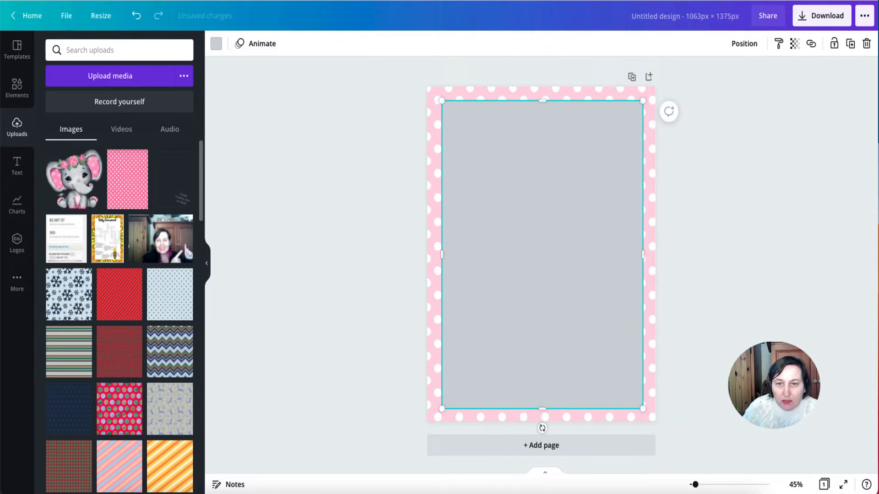
Step: Fill the rectangle with white and send it backward behind the elephant
left_click(217, 44)
left_click(106, 100)
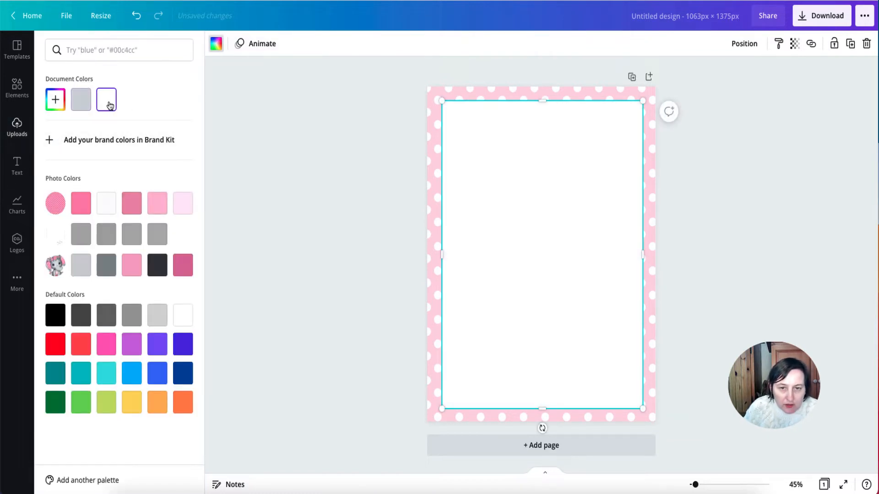
left_click(745, 44)
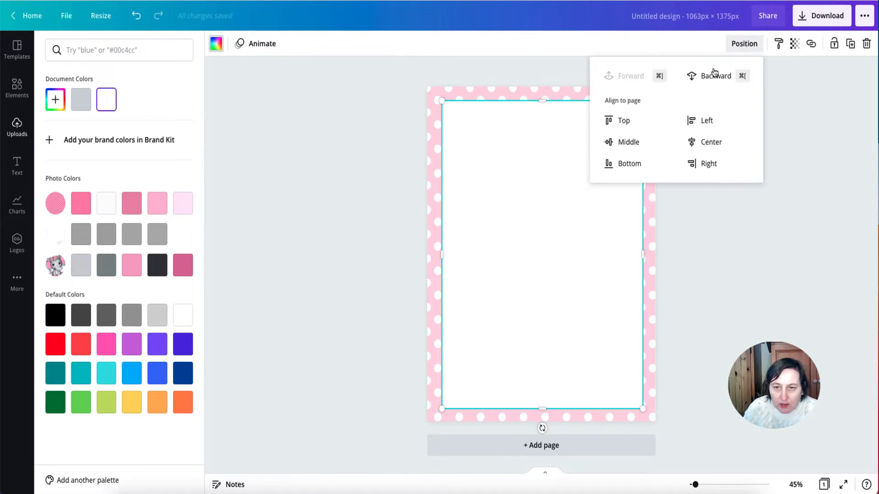
left_click(714, 78)
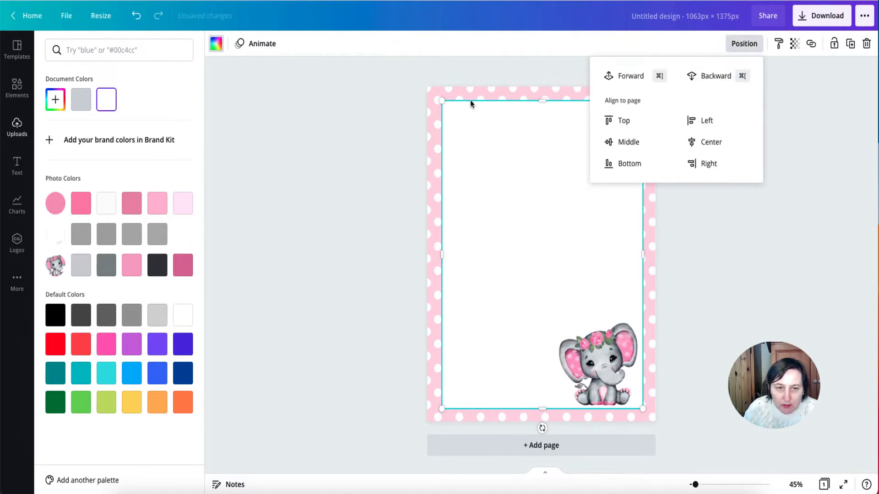
left_click(787, 229)
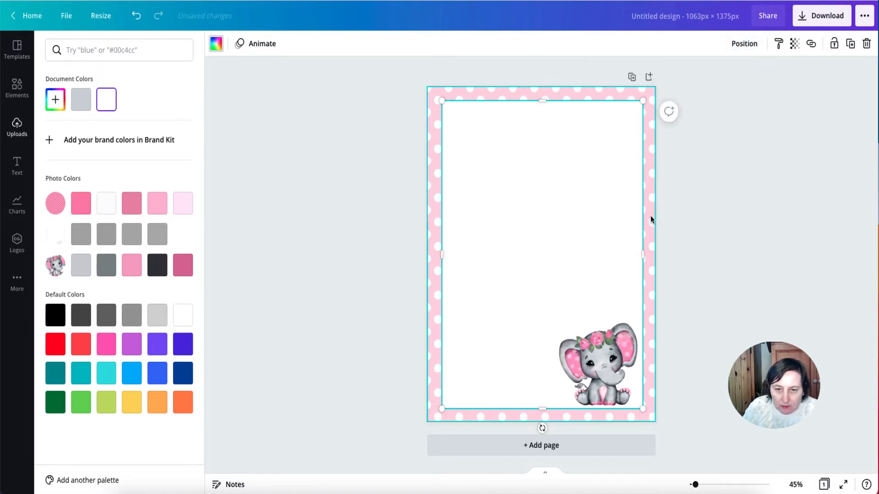
Step: Remove the boundary template from the page and set the polka-dot background's transparency to 100
left_click_drag(650, 216, 830, 230)
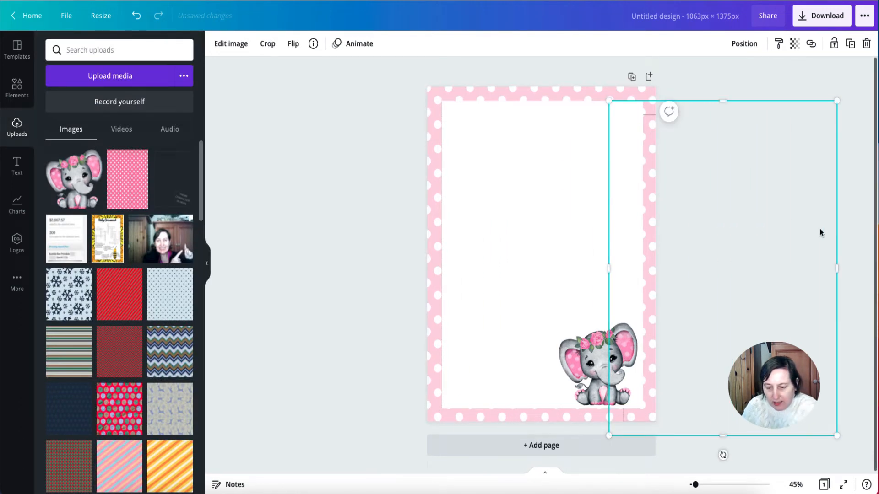
left_click(818, 230)
left_click(579, 89)
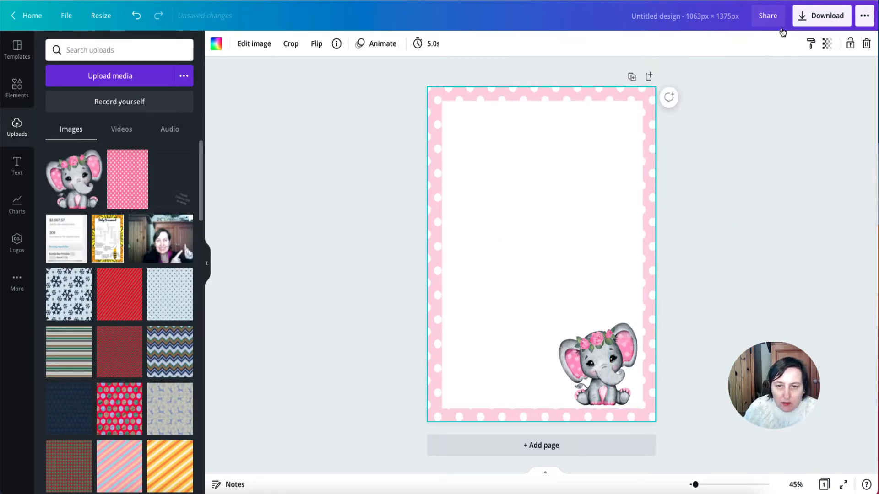
left_click(827, 44)
left_click_drag(747, 77, 816, 78)
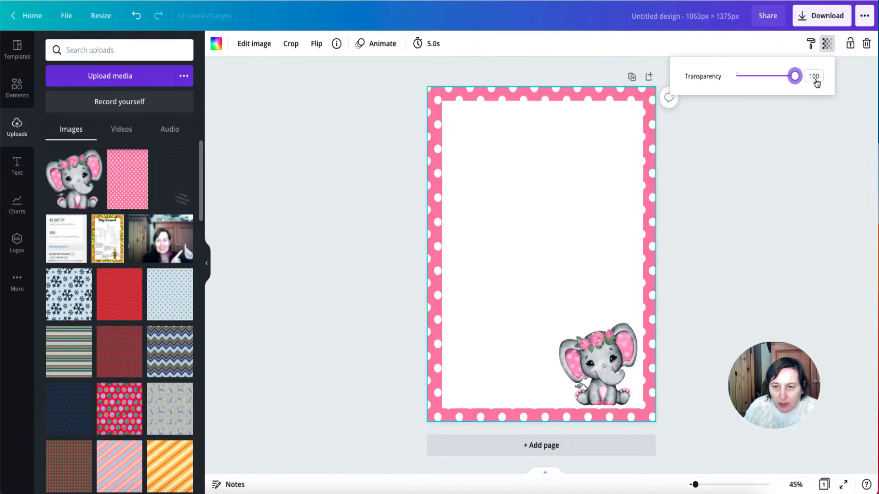
left_click(334, 103)
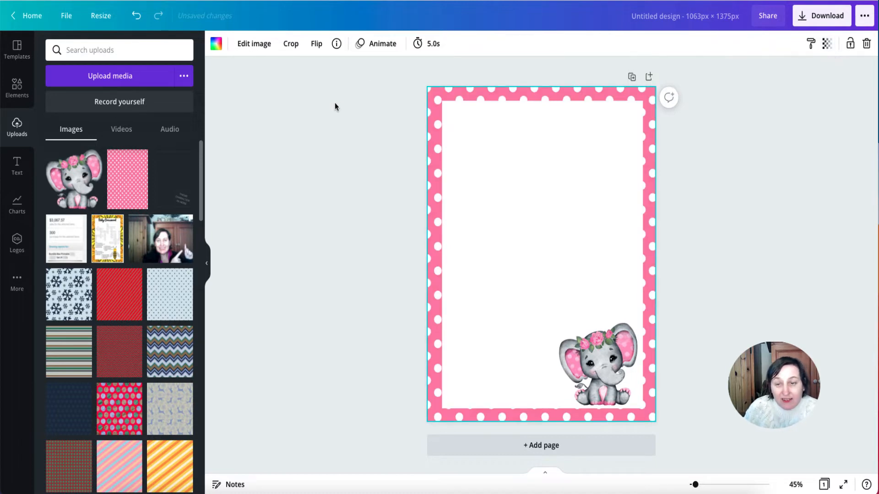
Step: Download the finished background as a PNG at 1063 x 1375 px and dismiss the saved-design message
left_click(824, 15)
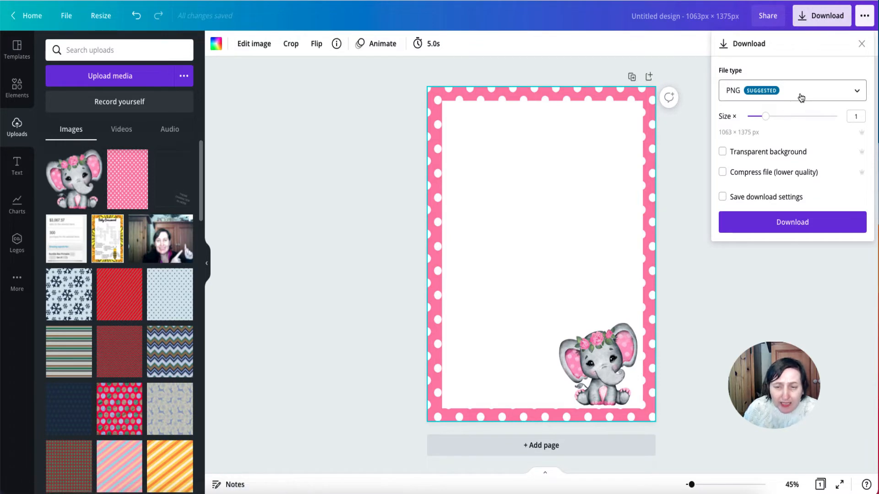
left_click(857, 95)
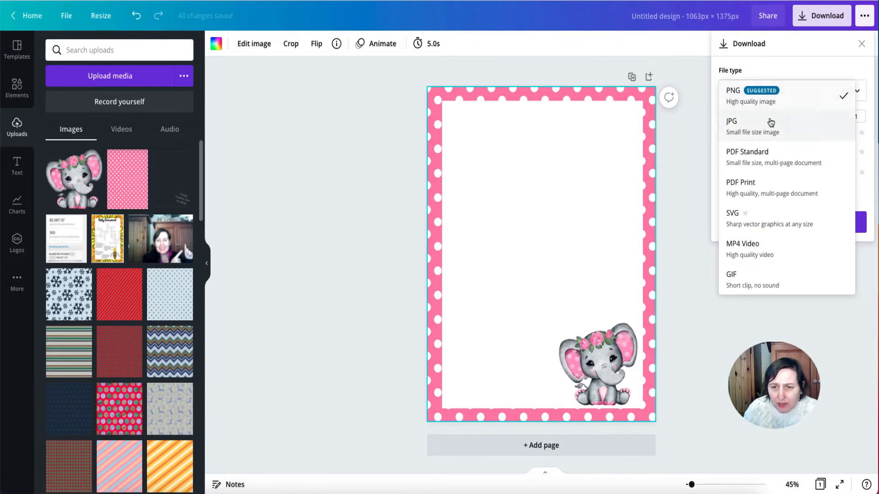
left_click(810, 88)
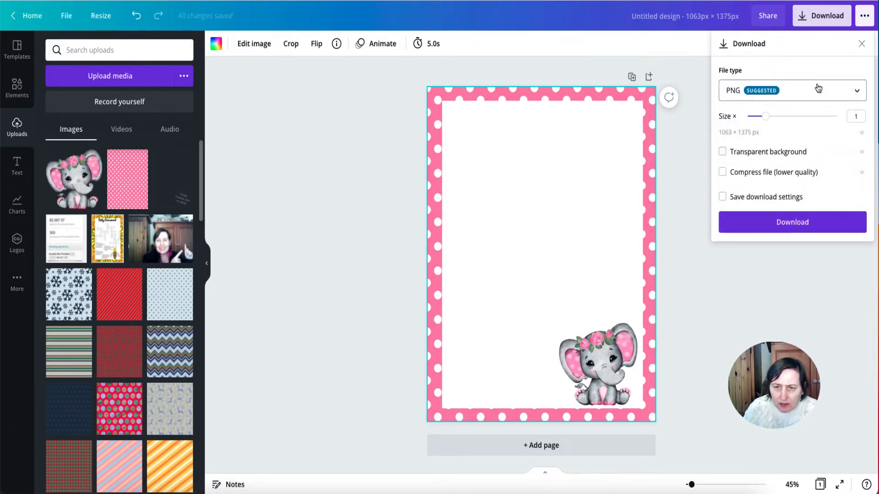
left_click(815, 223)
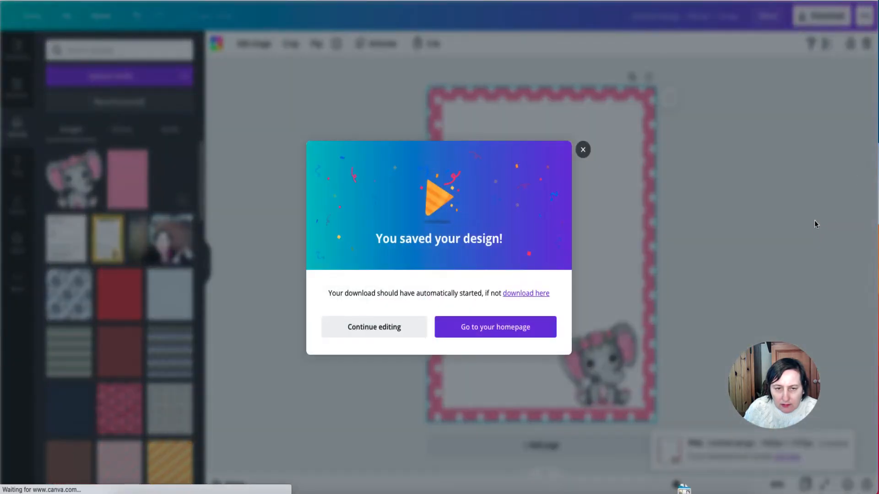
left_click(583, 150)
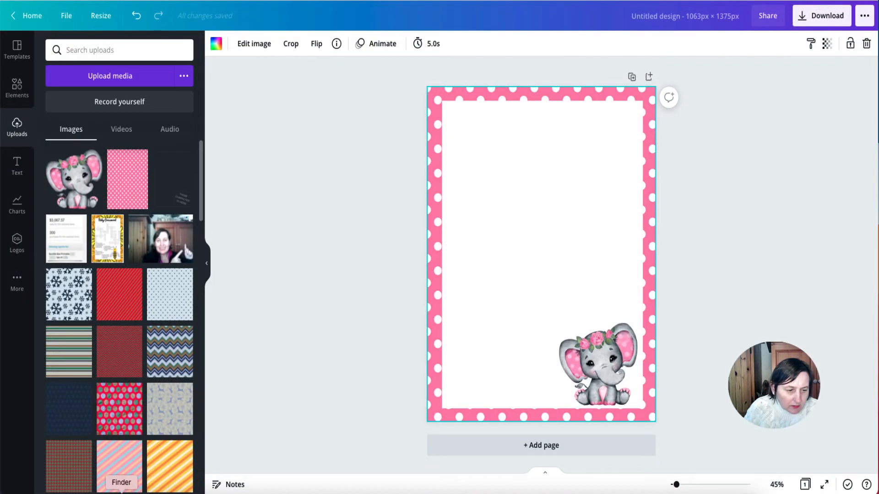
Step: Switch to Finder and put the downloaded Untitled design (5).png into the Example folder
left_click(121, 491)
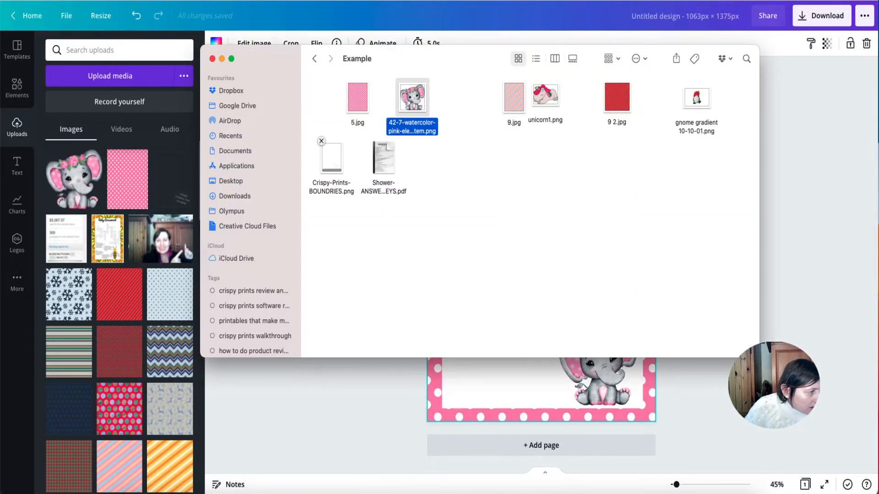
left_click_drag(206, 183, 539, 174)
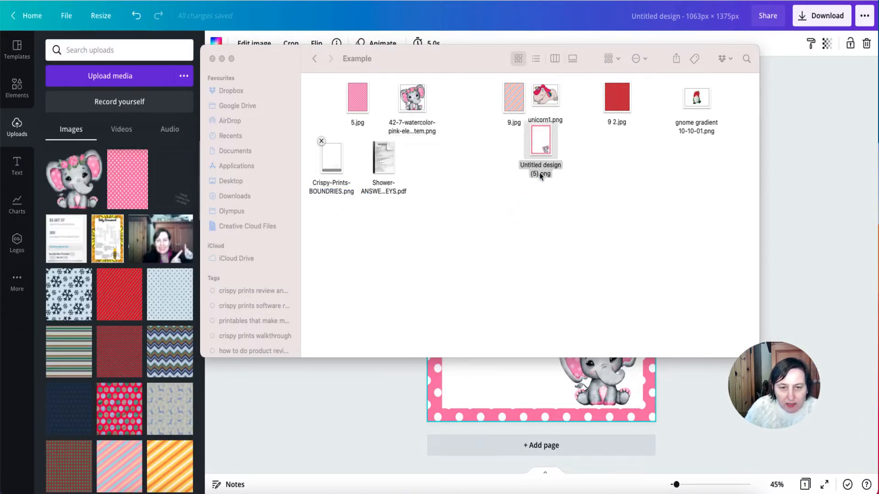
left_click(806, 207)
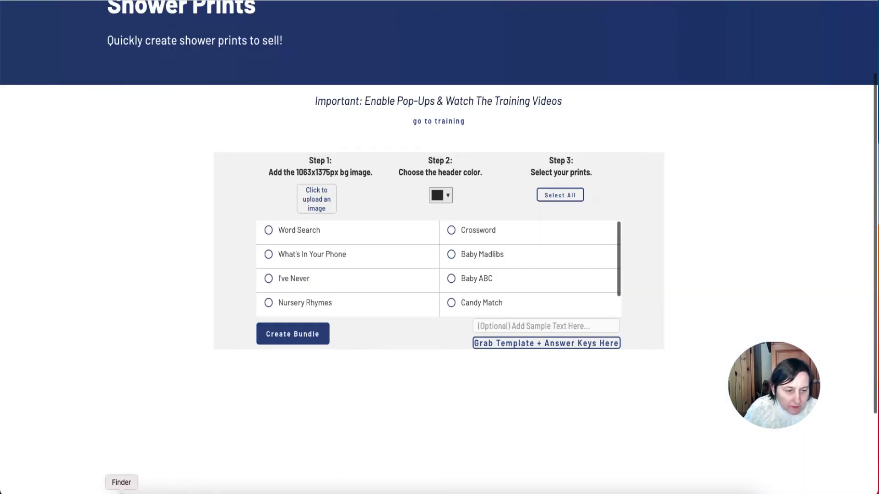
Step: Upload Untitled design (5).png from Documents > BabyshowerPrintables > Example as the Shower Prints background image
left_click(316, 202)
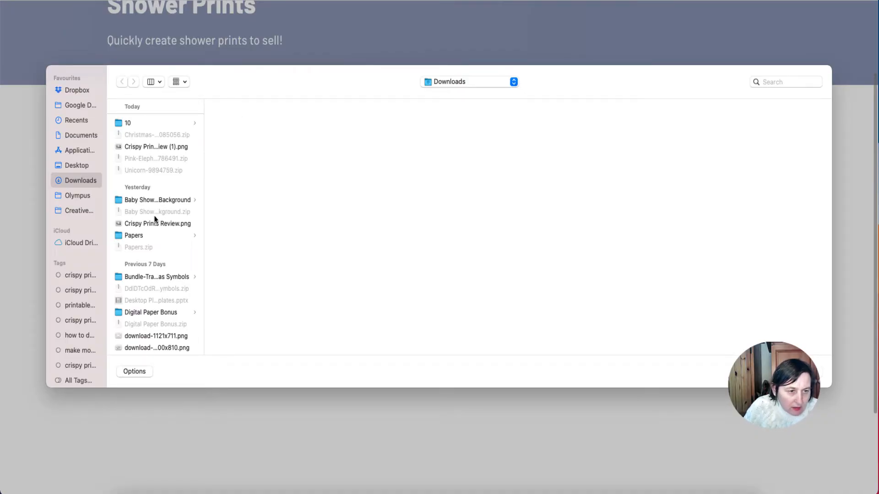
scroll(158, 269, "down", 5)
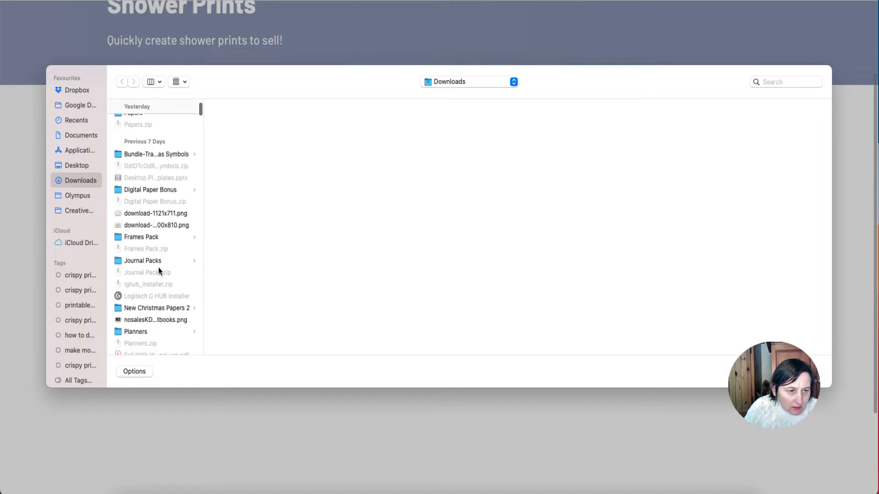
left_click(82, 136)
scroll(164, 263, "down", 3)
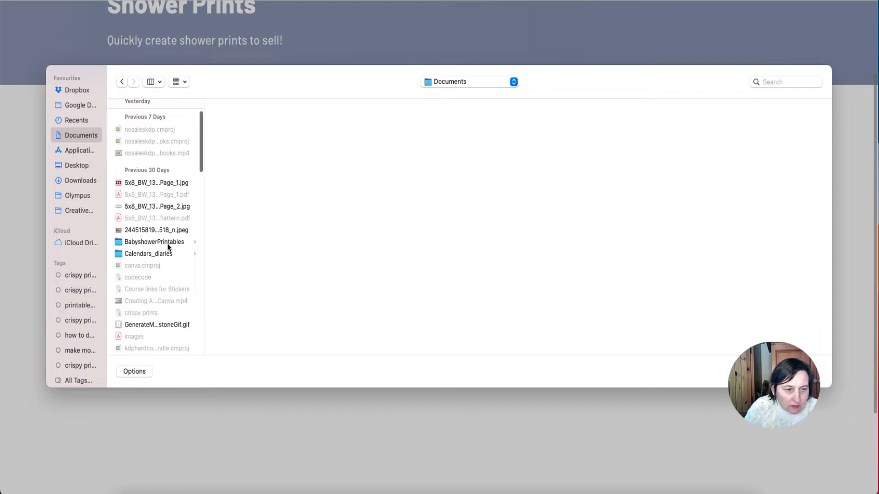
left_click(166, 243)
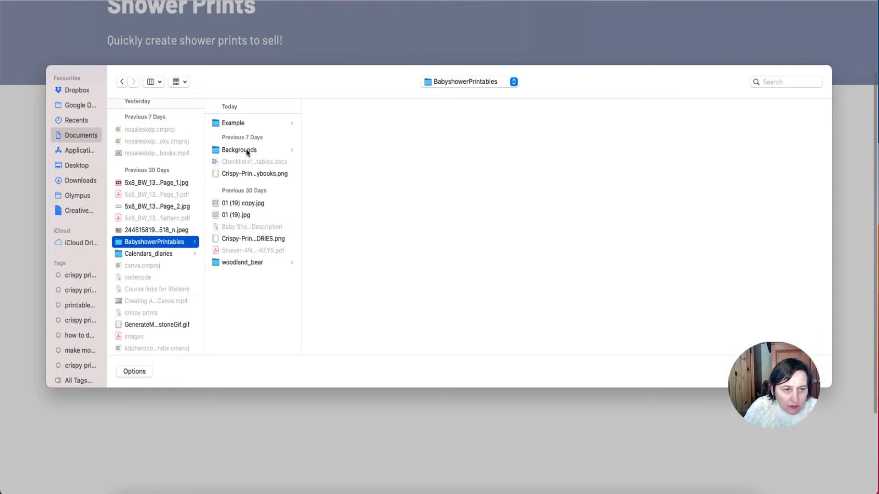
left_click(247, 122)
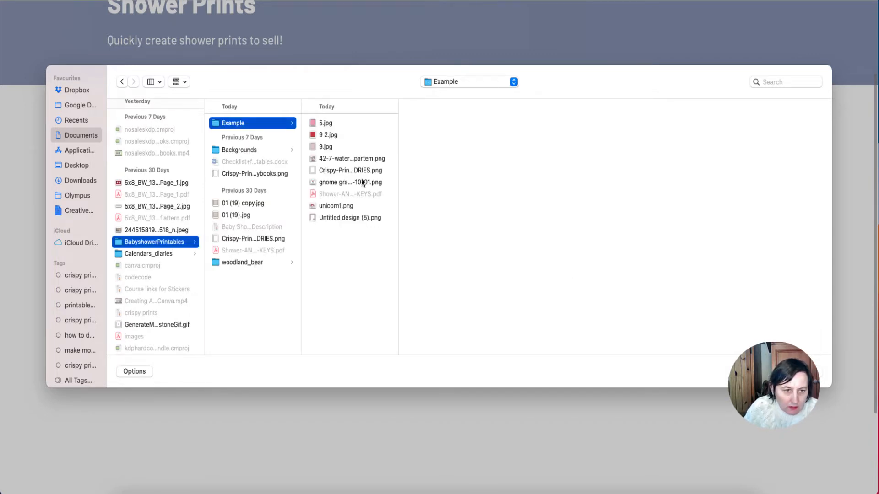
left_click(333, 219)
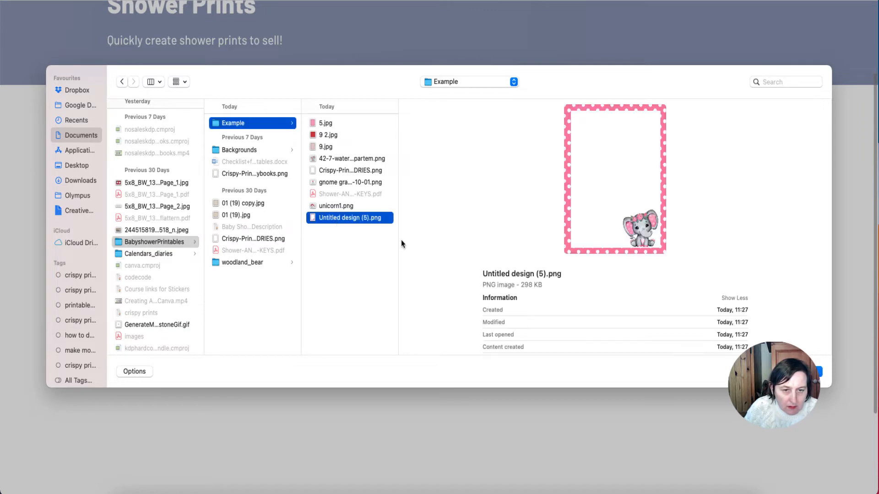
key("Return")
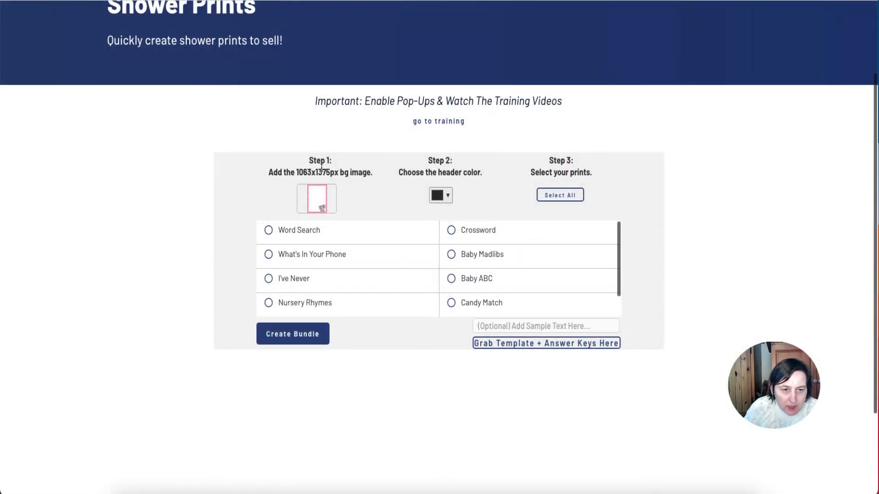
Step: Check the header color options and keep #222222 as the header color
left_click(444, 197)
left_click_drag(432, 276, 433, 281)
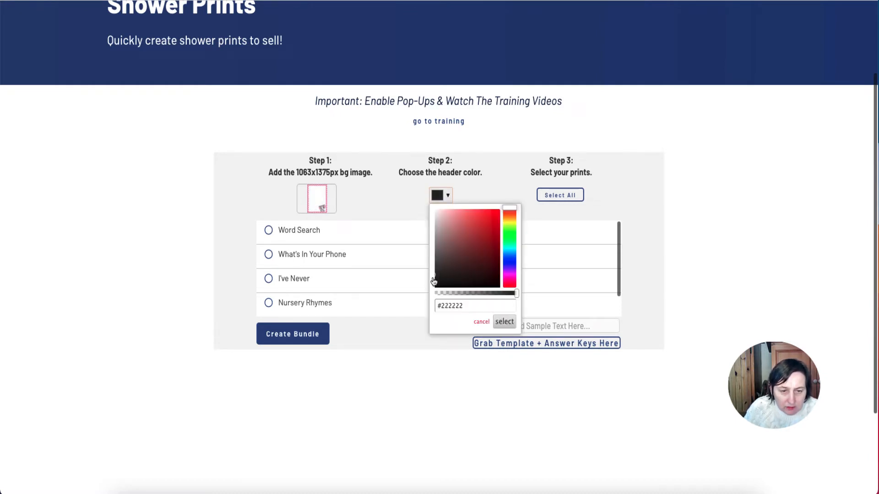
left_click(639, 164)
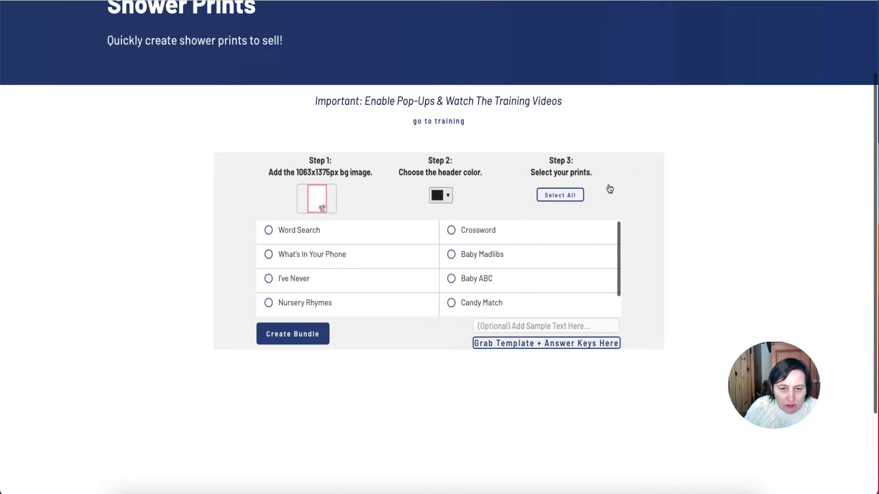
Step: Select all the available shower prints for the bundle and look through the selected list
left_click(575, 194)
scroll(575, 269, "down", 3)
scroll(441, 260, "up", 3)
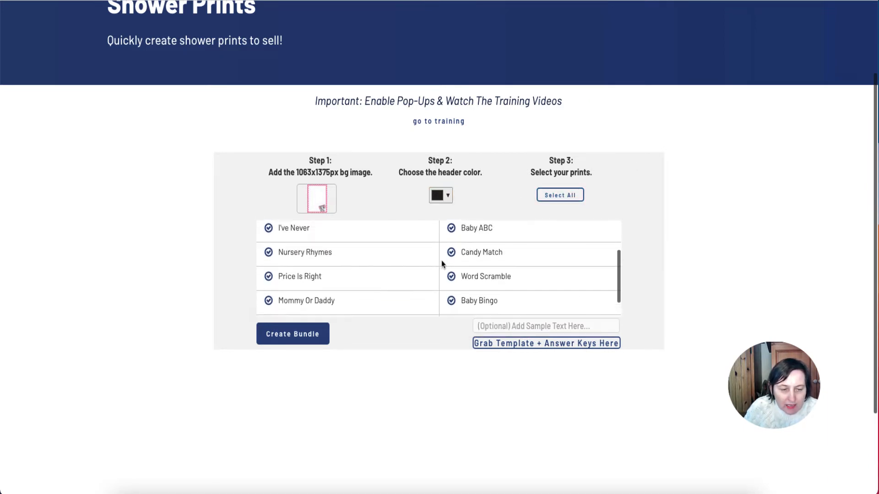
Step: Create the bundle with all the selected shower prints and look through the pages of the generated PDF
scroll(441, 260, "down", 3)
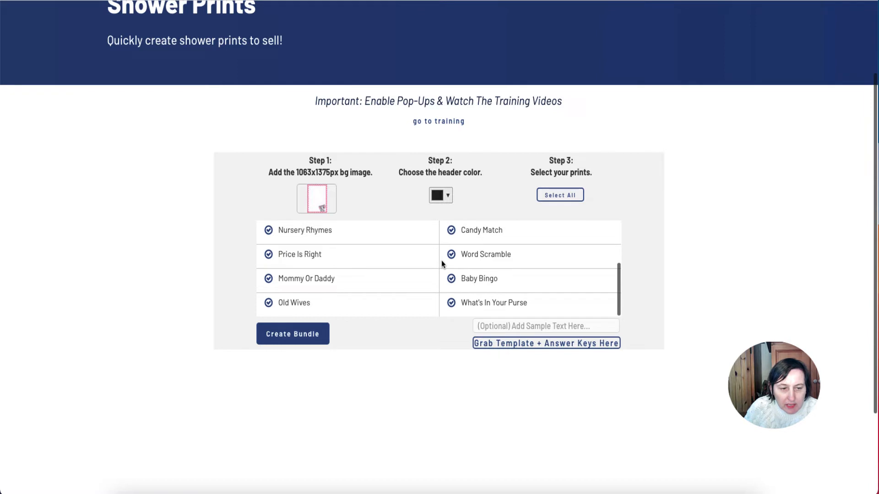
left_click(303, 338)
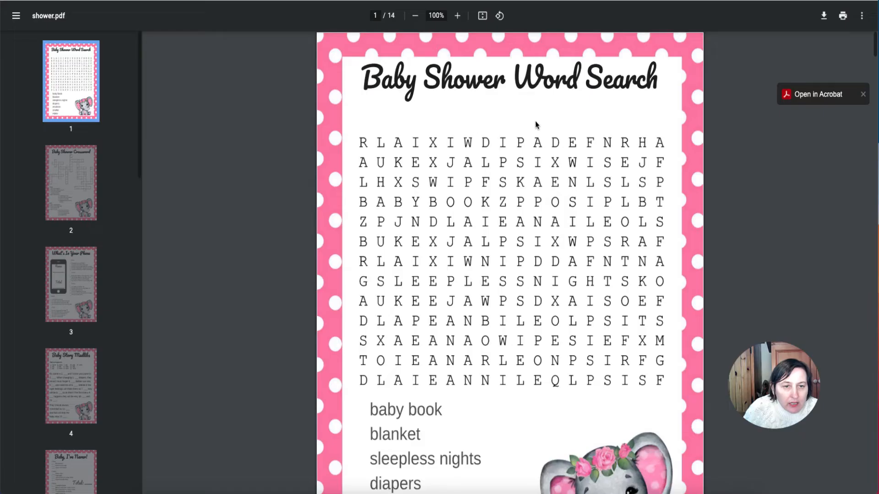
scroll(537, 125, "down", 5)
scroll(536, 124, "down", 15)
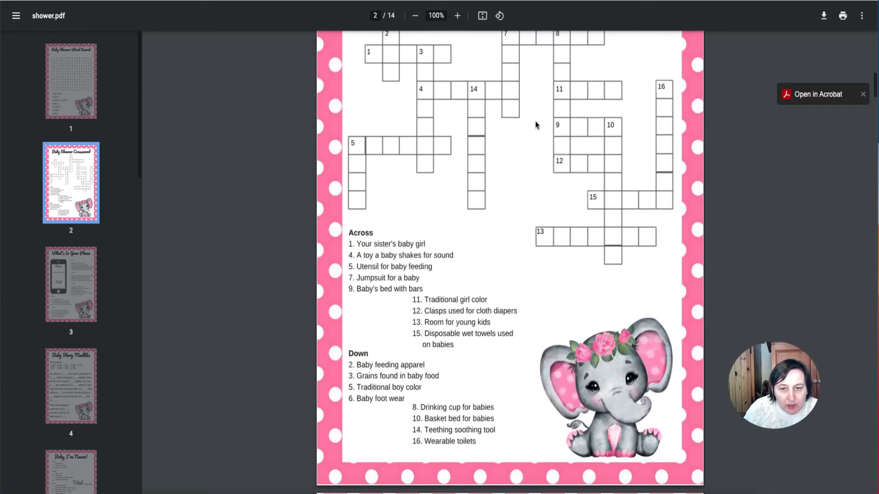
scroll(536, 124, "down", 14)
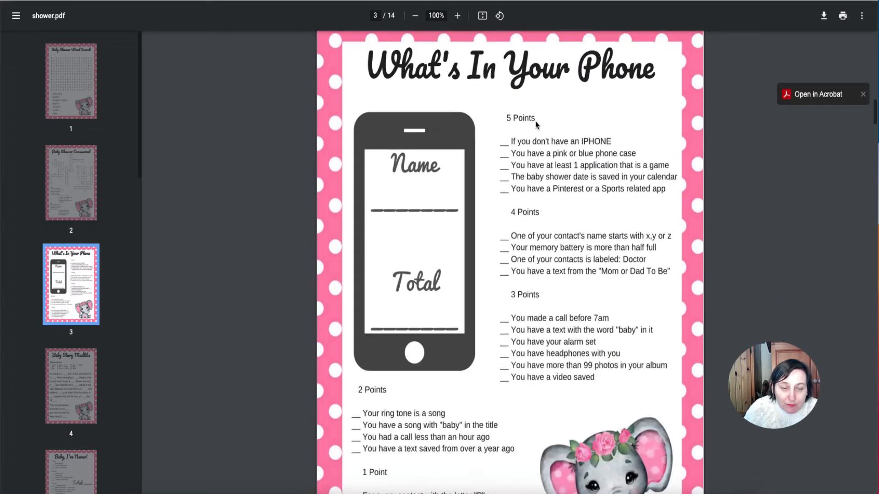
scroll(536, 125, "down", 20)
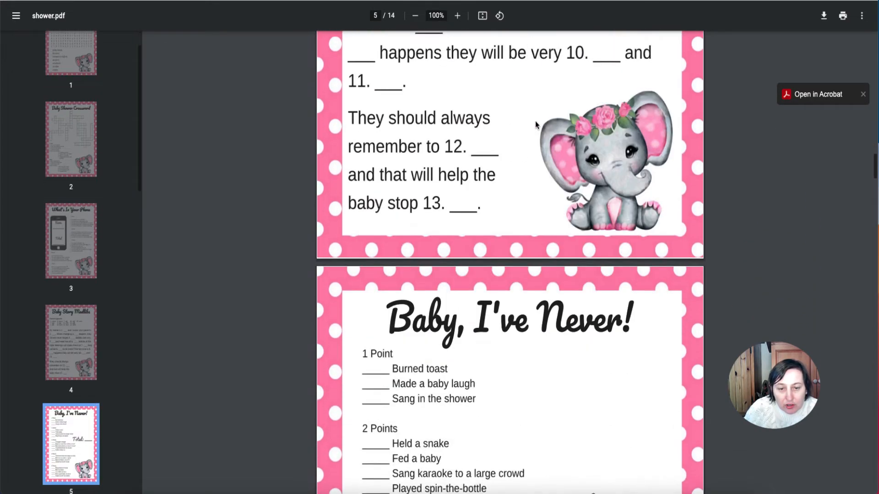
scroll(537, 123, "down", 4)
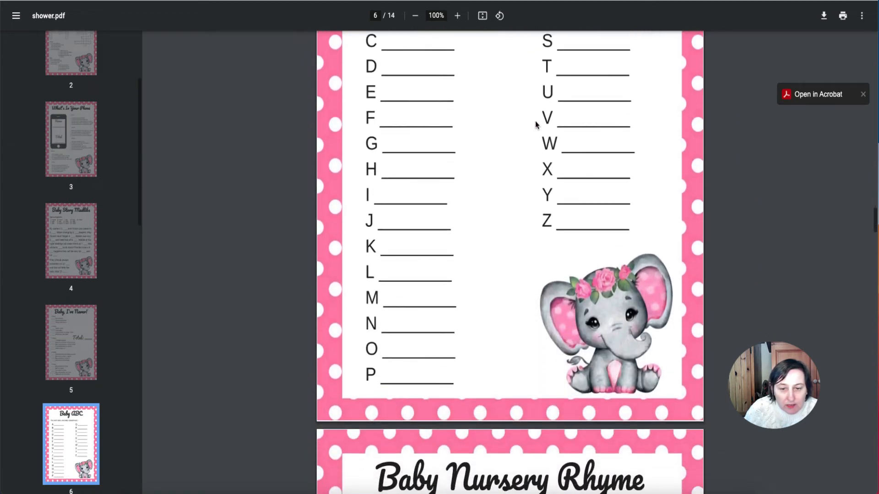
Step: Save the generated shower prints PDF as pinkelephant in the Example folder
left_click(823, 18)
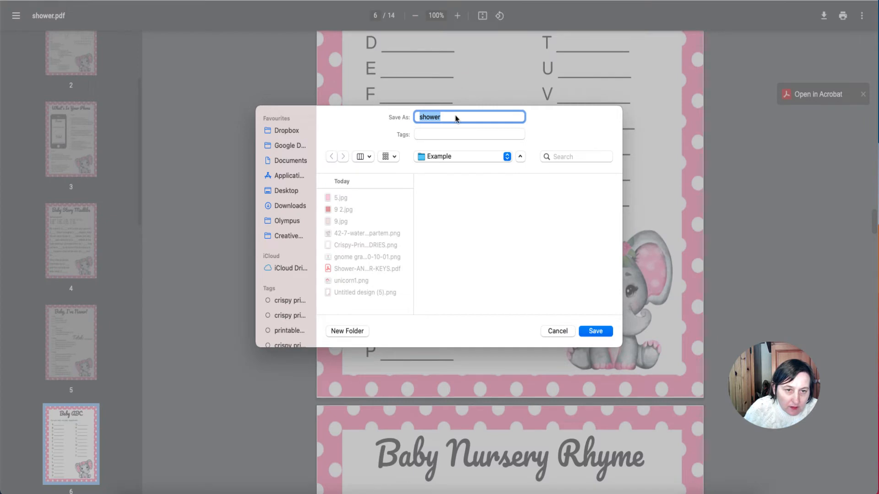
type("pinkelephant")
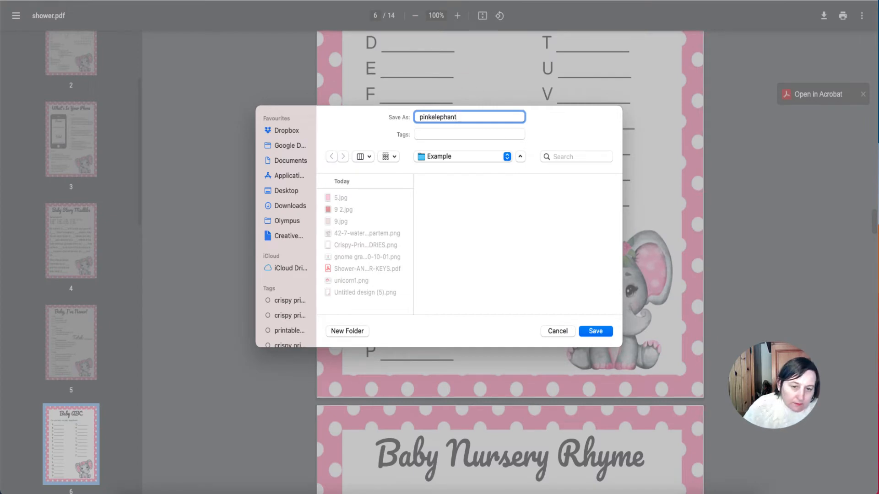
left_click(602, 331)
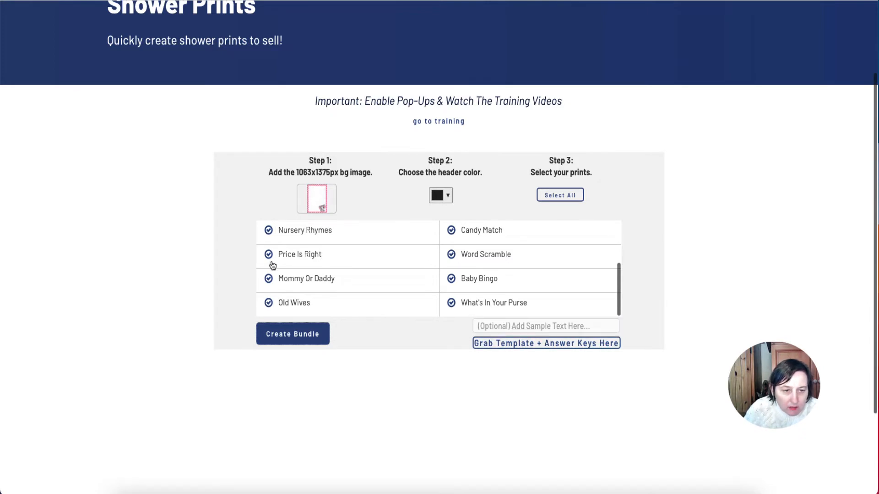
Step: Back on the Shower Prints page, deselect Crossword, Baby Madlibs, Nursery Rhymes and Candy Match from the prints list
scroll(384, 270, "down", 3)
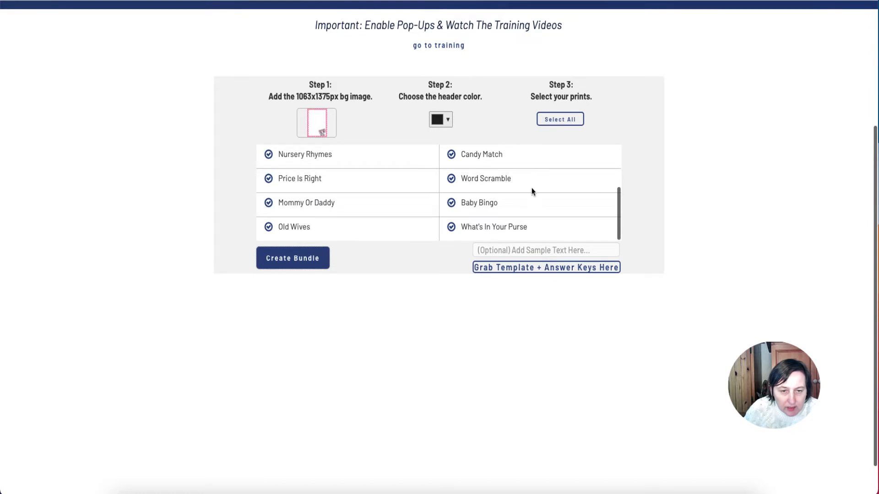
scroll(522, 187, "down", 2)
scroll(515, 176, "up", 1)
scroll(514, 174, "up", 2)
scroll(466, 173, "up", 1)
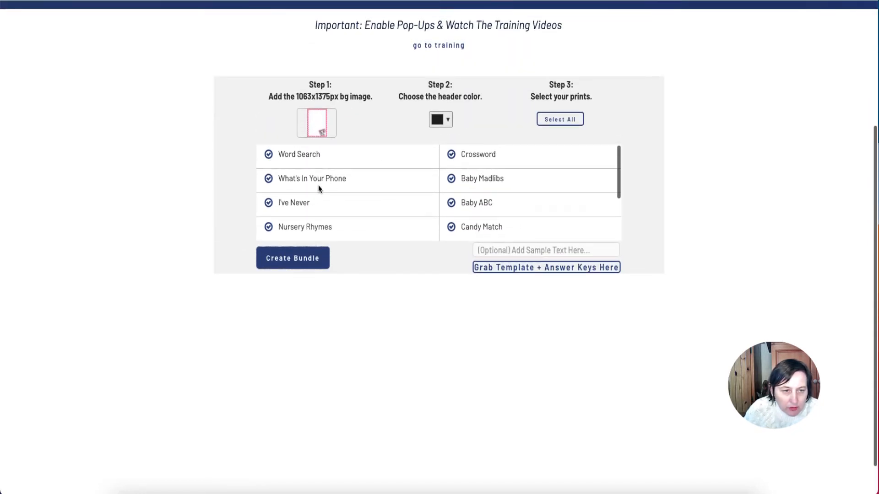
left_click(452, 155)
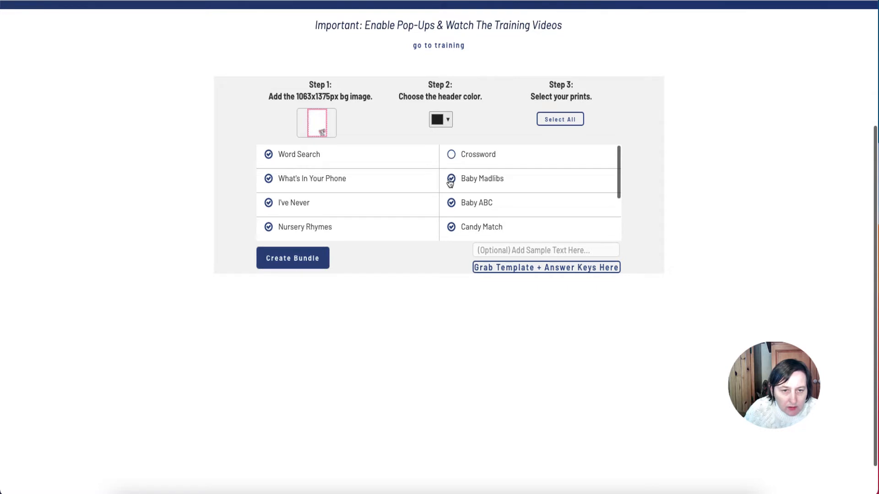
left_click(451, 181)
left_click(267, 227)
left_click(451, 227)
Step: Deselect Price Is Right, Word Scramble, Baby Bingo, What's In Your Purse and Old Wives, keeping Mommy Or Daddy selected
scroll(549, 218, "down", 3)
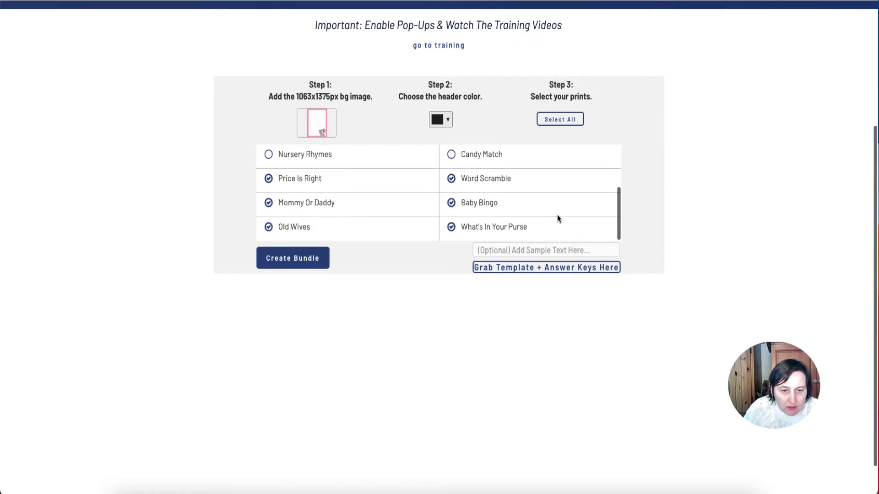
left_click(269, 179)
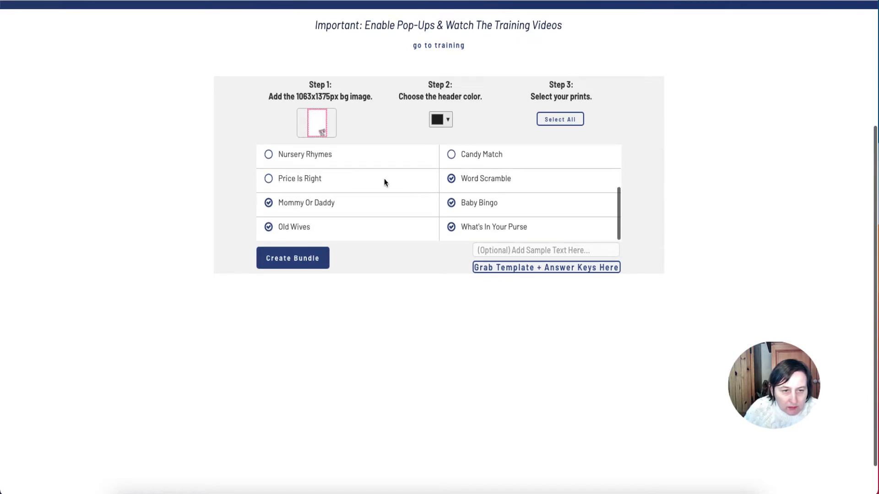
left_click(452, 178)
left_click(451, 202)
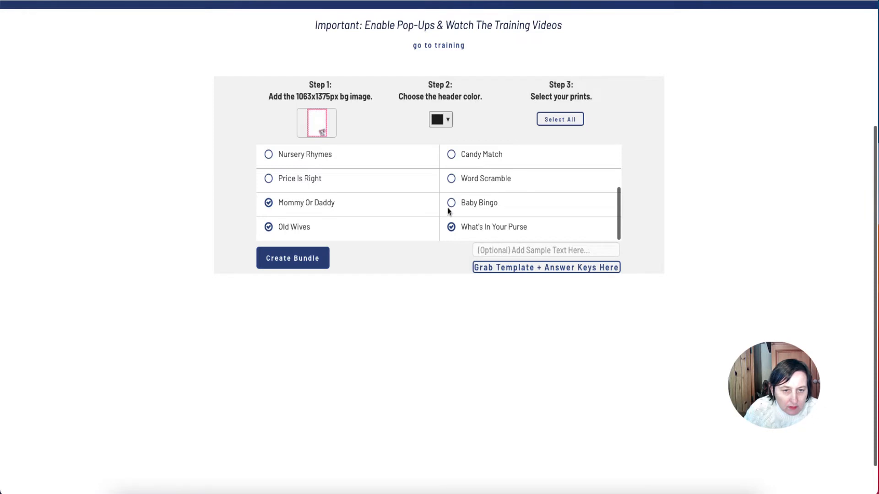
left_click(451, 227)
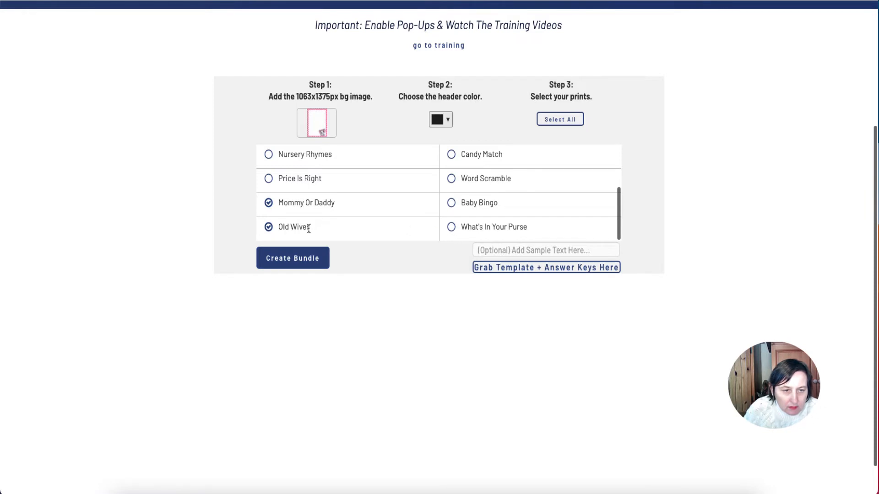
left_click(268, 227)
scroll(535, 229, "up", 3)
scroll(534, 210, "down", 3)
Step: Create a bundle of the remaining prints with the sample text "Sample" and look through its PDF pages
left_click(501, 250)
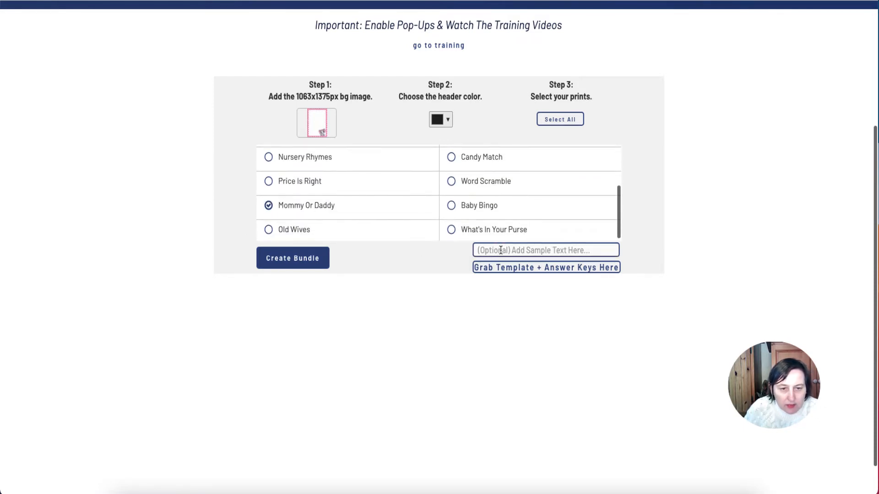
type("Samp")
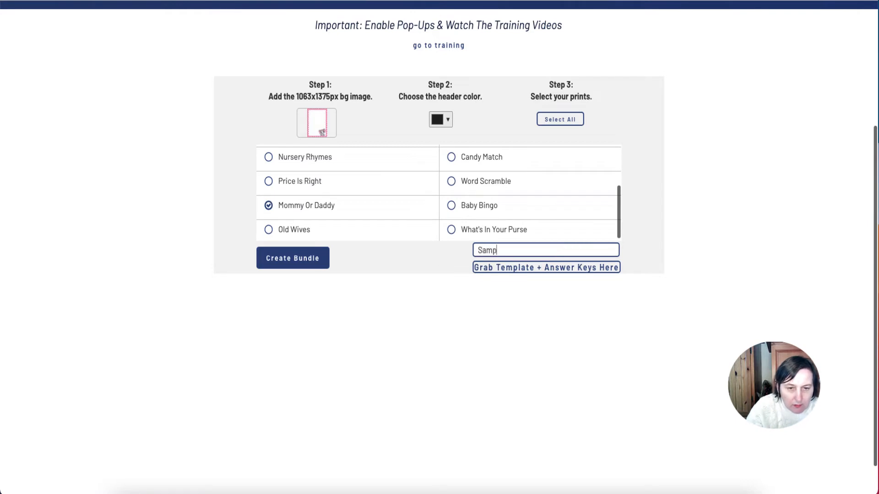
type("le")
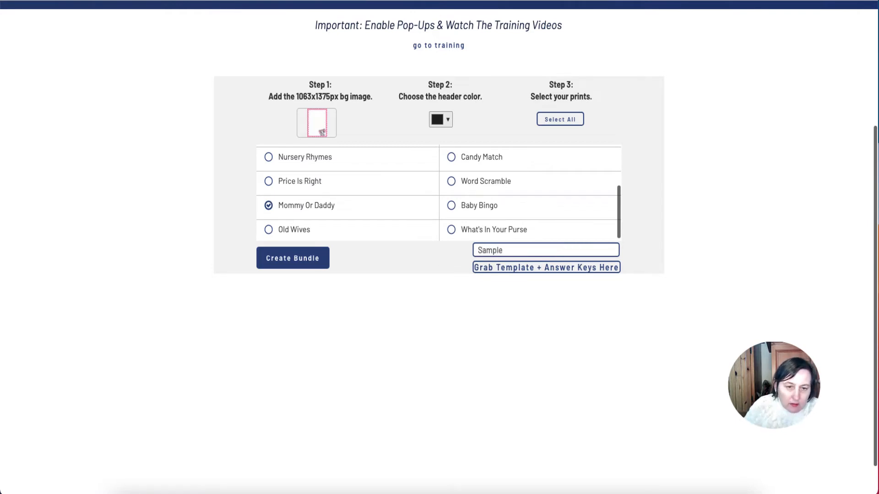
left_click(302, 260)
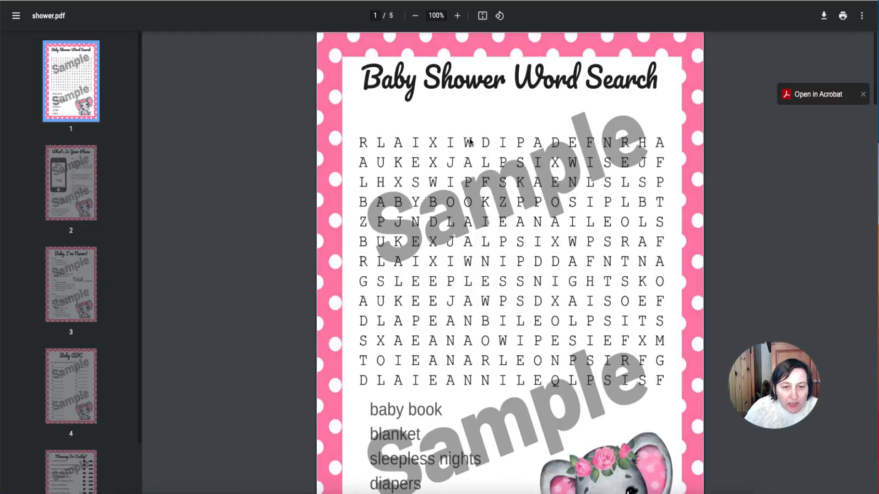
scroll(521, 228, "down", 12)
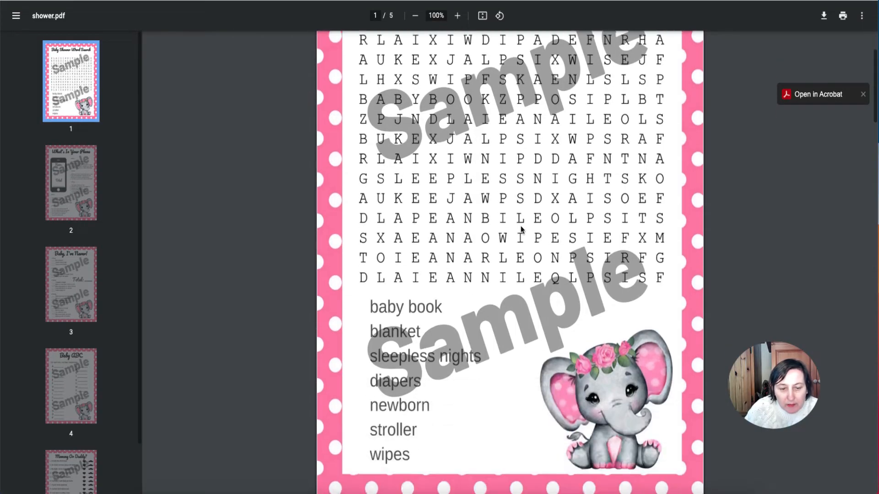
scroll(473, 245, "down", 18)
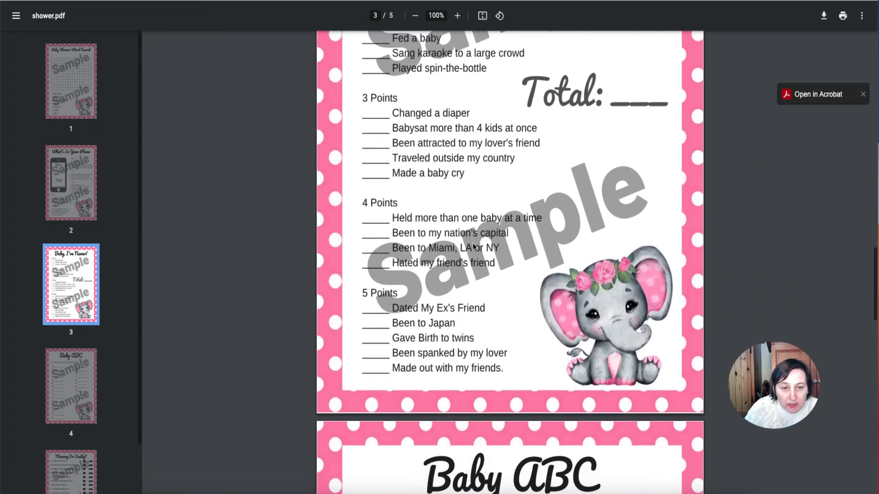
scroll(473, 242, "down", 9)
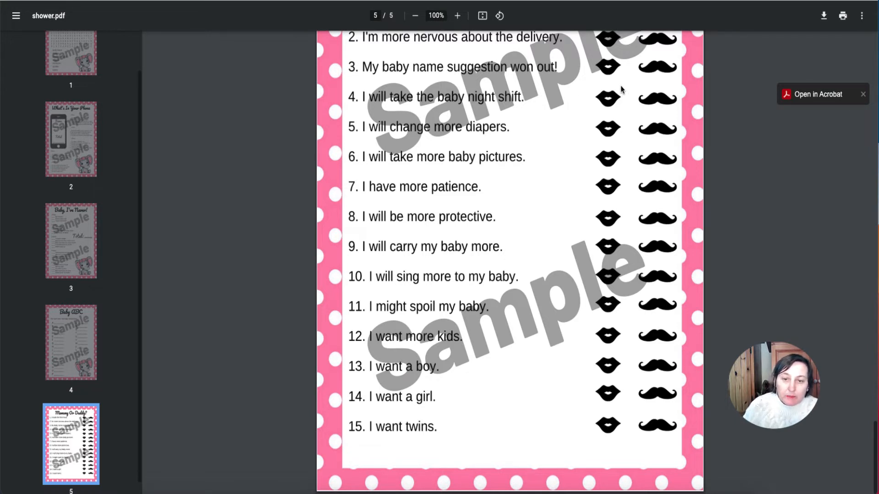
Step: Save the sample PDF as "sample pink elepahnt" in the Example folder
left_click(823, 17)
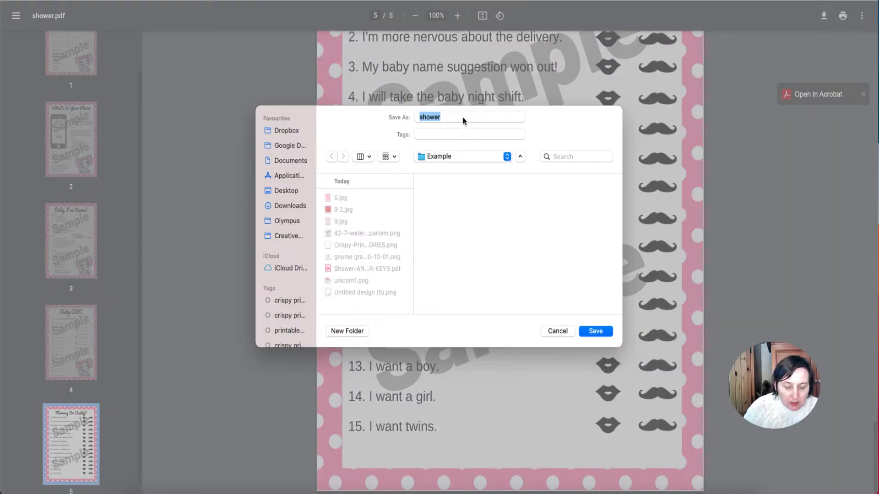
type("sample pink elepahnt")
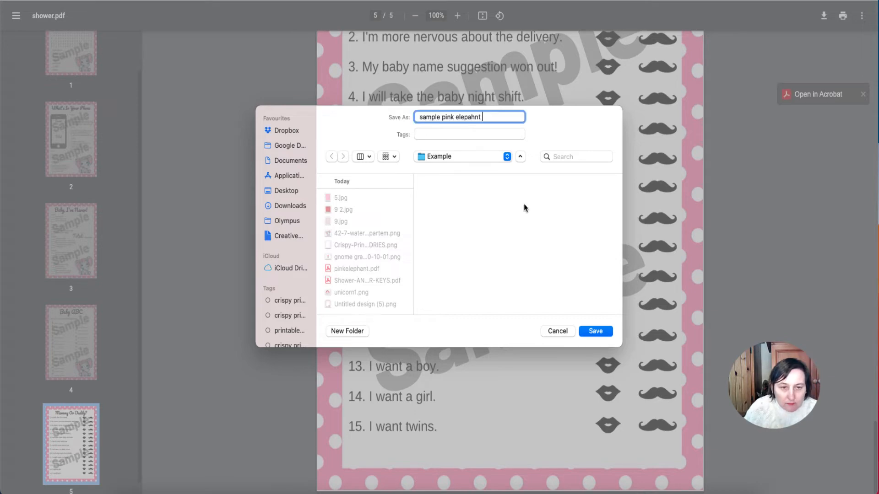
left_click(591, 335)
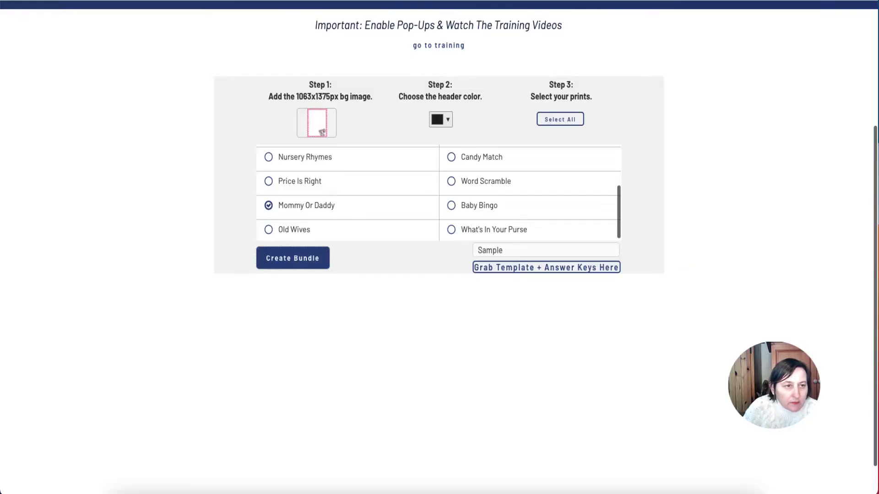
Step: Return to the Shower Prints page and open the Busy Book Bundle generator
scroll(378, 60, "up", 3)
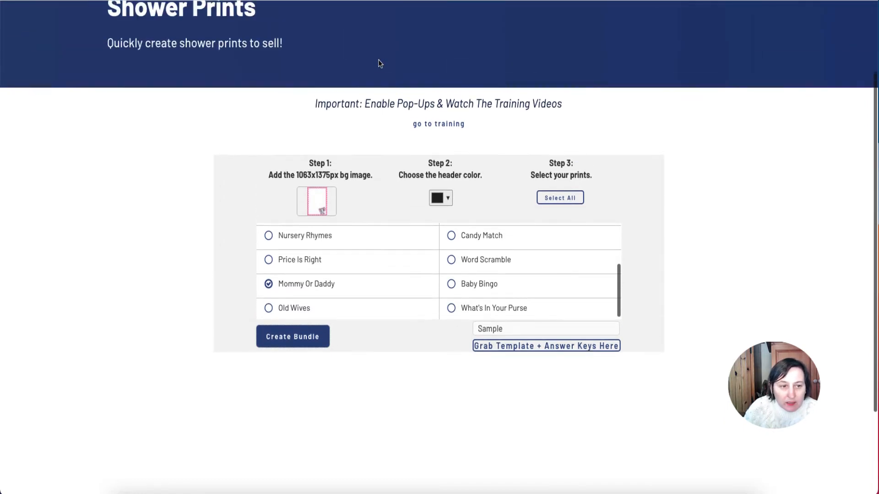
scroll(207, 85, "up", 2)
left_click(120, 28)
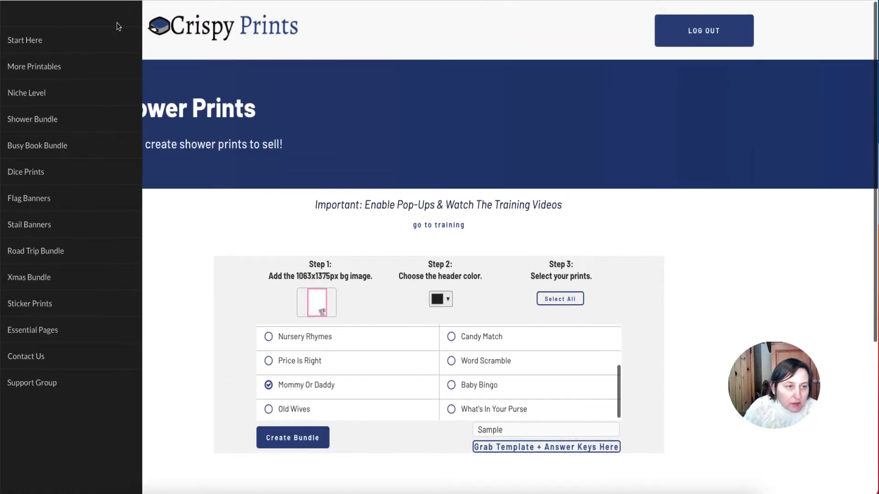
left_click(48, 145)
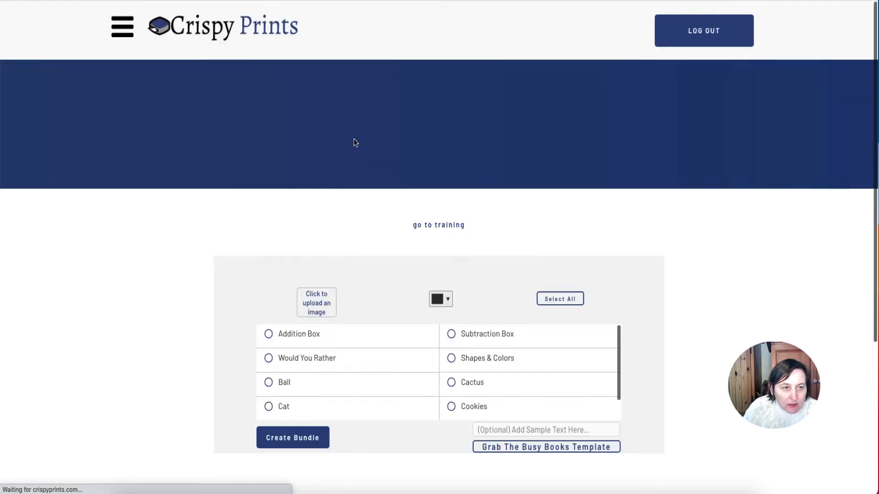
scroll(358, 193, "down", 2)
scroll(358, 193, "down", 1)
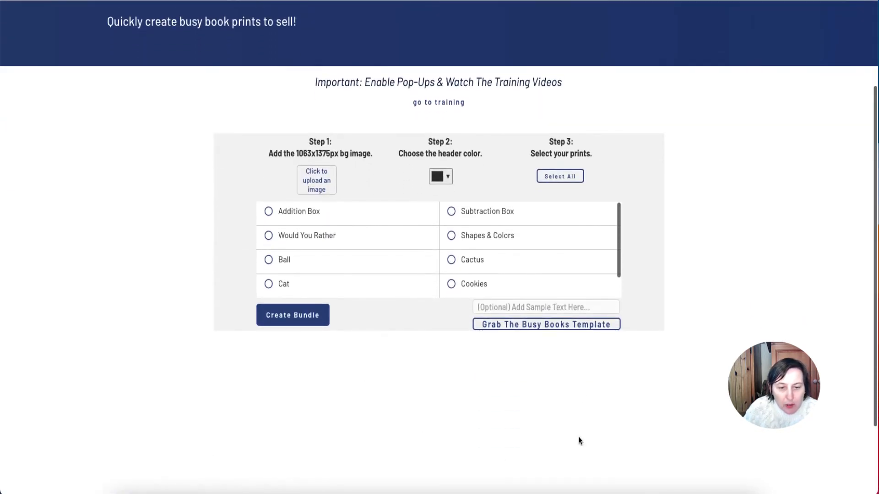
Step: Open the Busy Books background template and save it as Crispy-Prints-BOUNDRYbusybooks in the Example folder
left_click(543, 325)
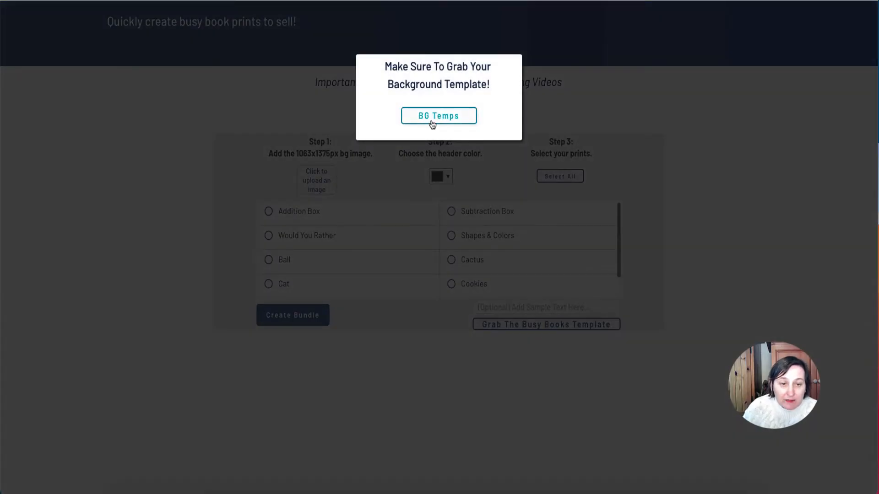
left_click(434, 117)
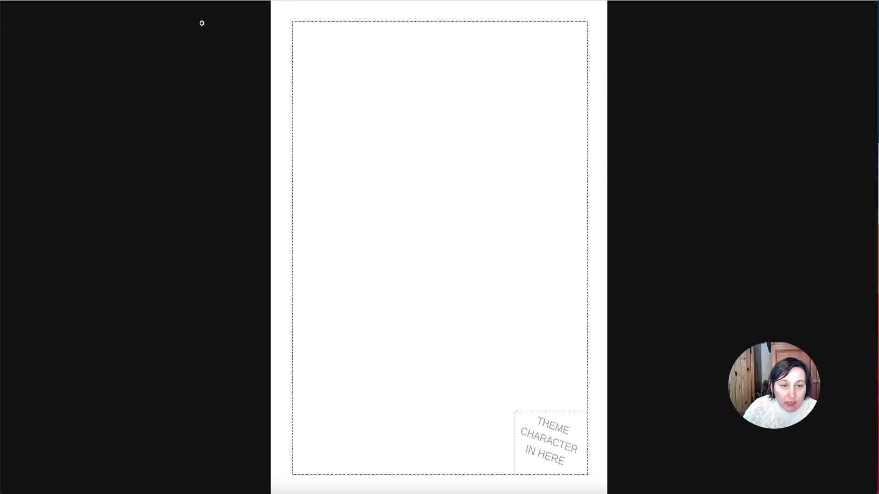
right_click(681, 83)
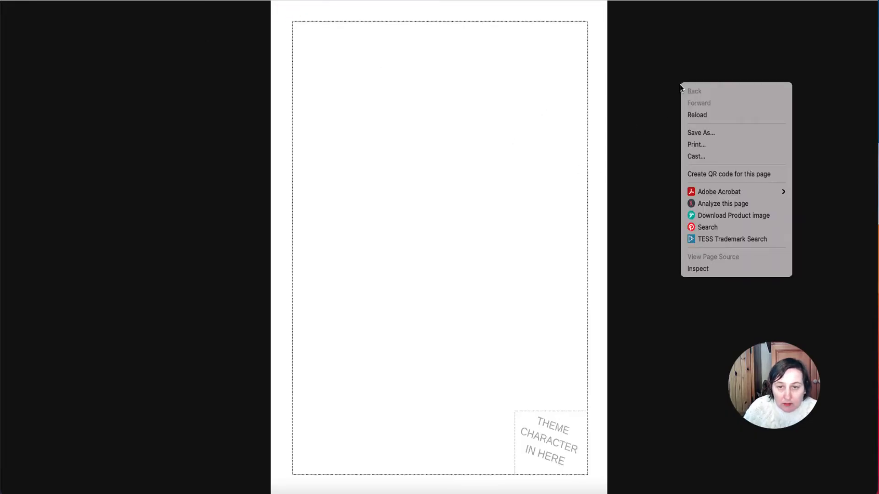
left_click(705, 132)
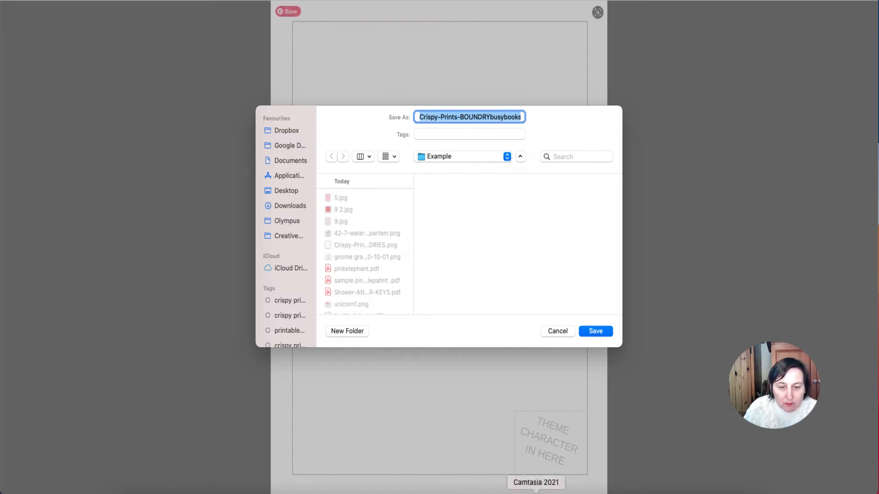
key("Return")
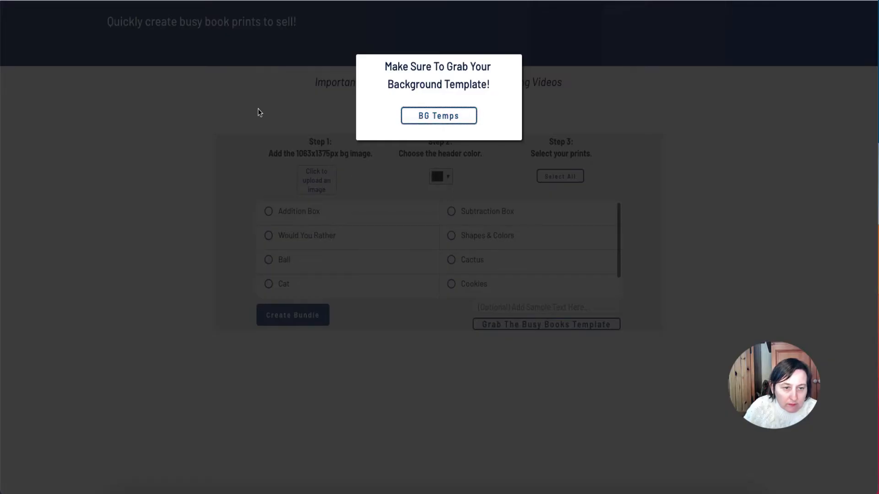
Step: Switch to Canva, add a second page to the design and upload the busy books boundary template from the Example folder
left_click(259, 112)
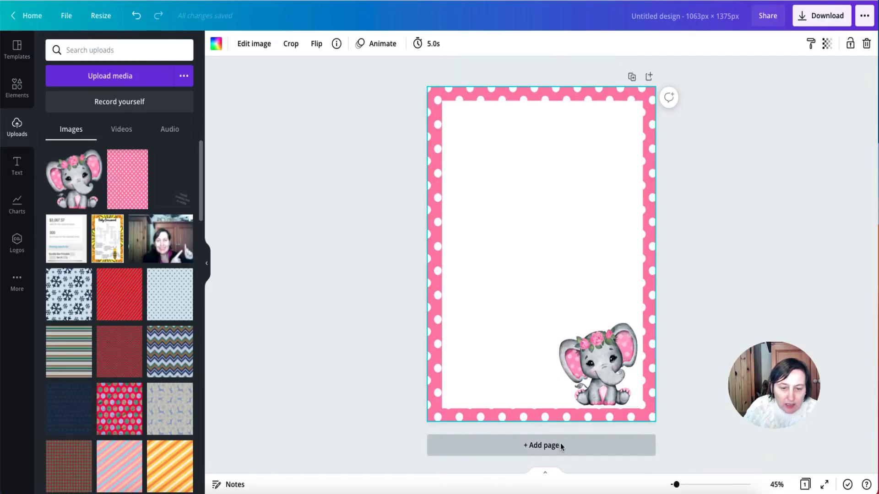
left_click(561, 447)
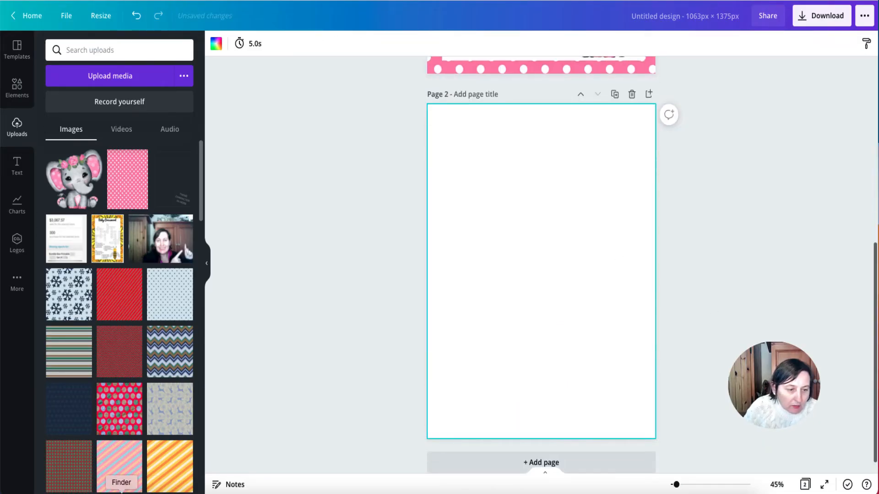
left_click(122, 493)
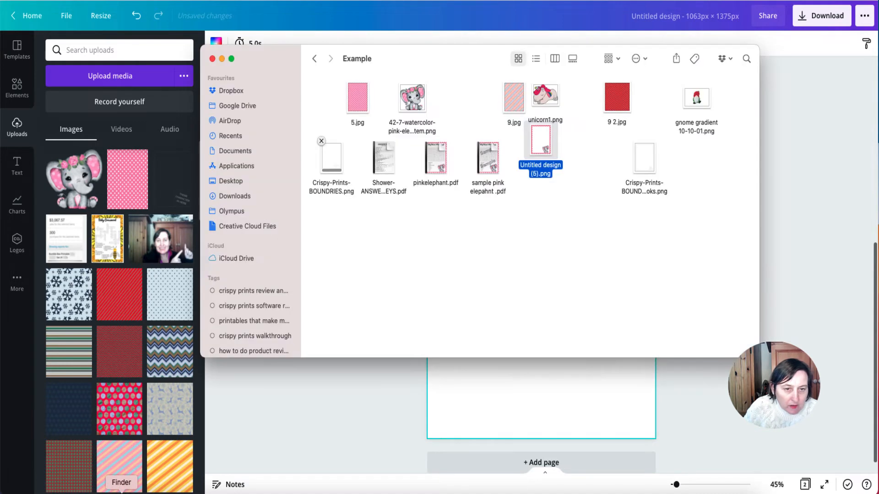
left_click(645, 160)
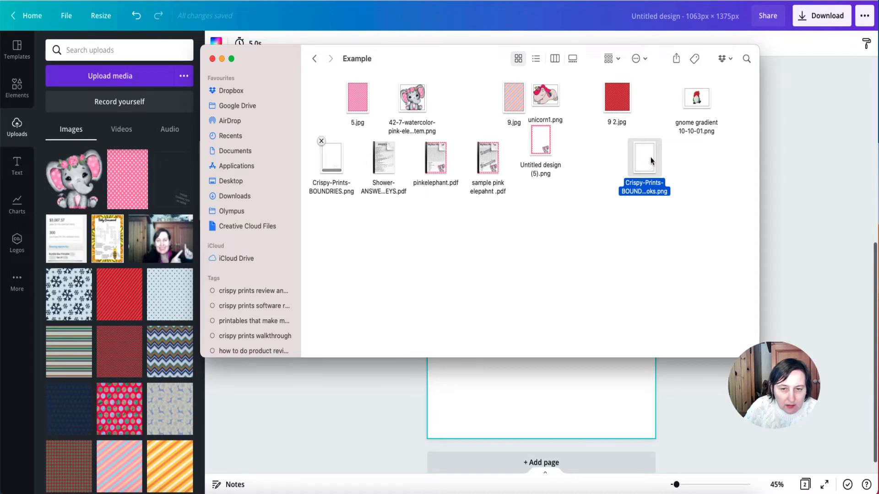
left_click_drag(650, 157, 131, 52)
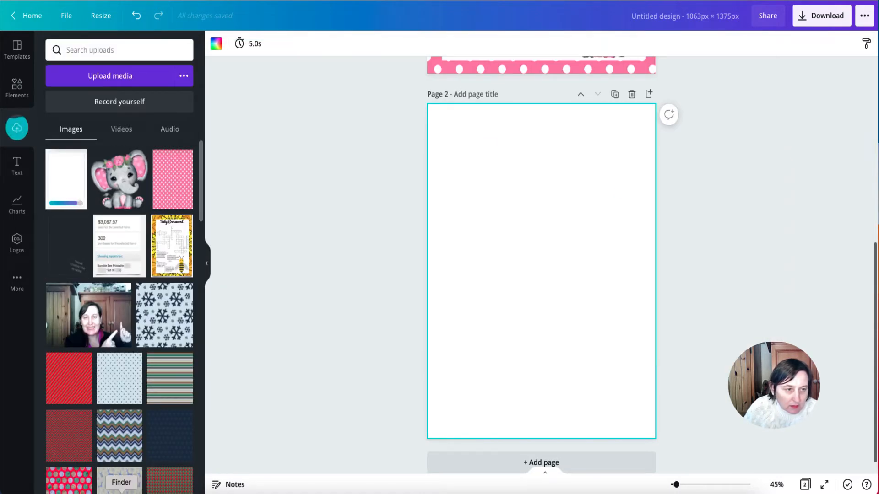
Step: Upload 9.jpg and unicorn1.png together from the Example folder to the Canva uploads
left_click(112, 469)
left_click(527, 96)
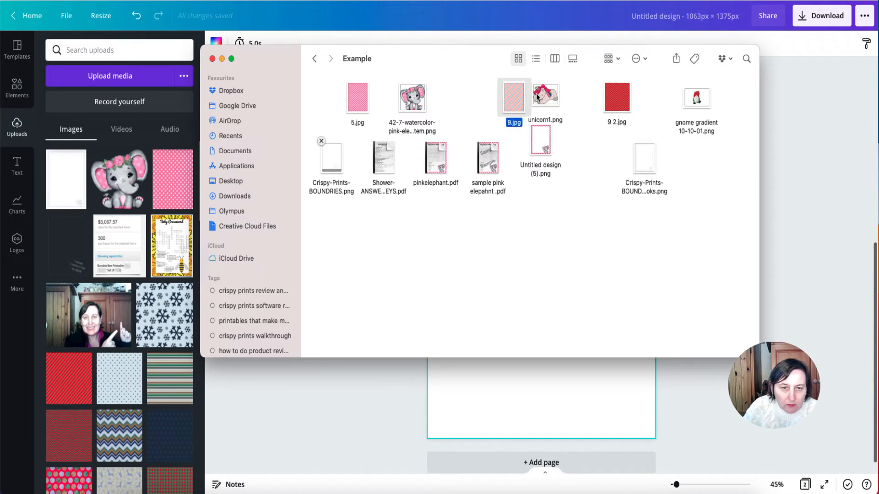
left_click(543, 96, "super")
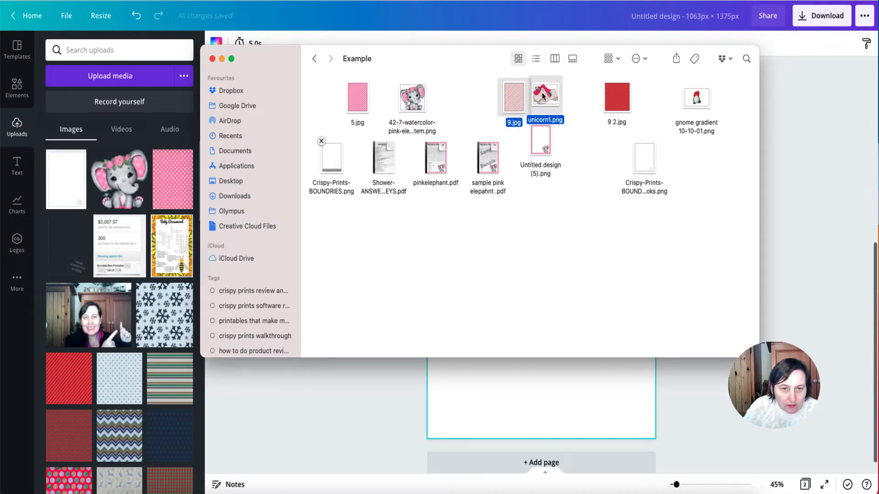
left_click_drag(516, 98, 119, 138)
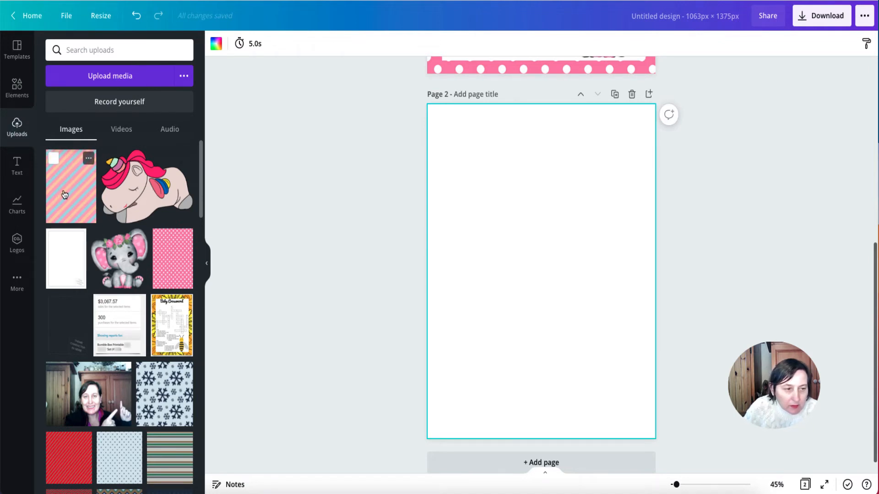
Step: Set the pastel striped pattern as page 2's background and stretch the busy books template over the full page
left_click_drag(63, 189, 432, 152)
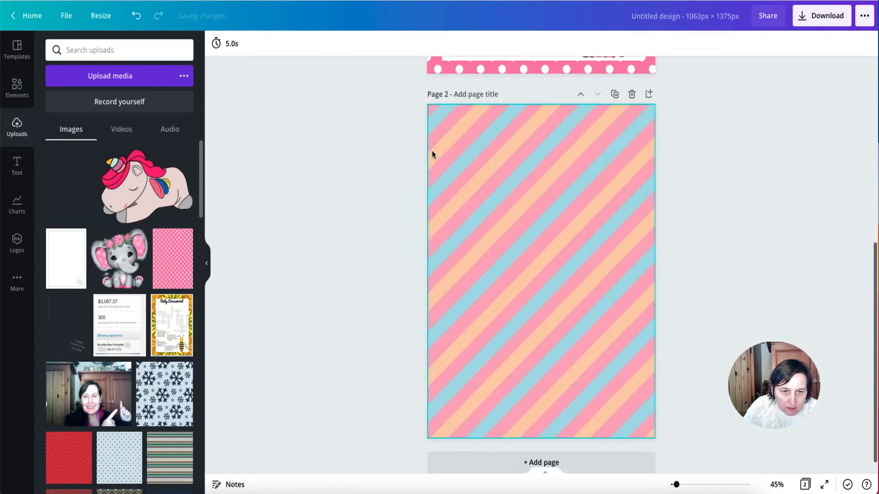
left_click(71, 250)
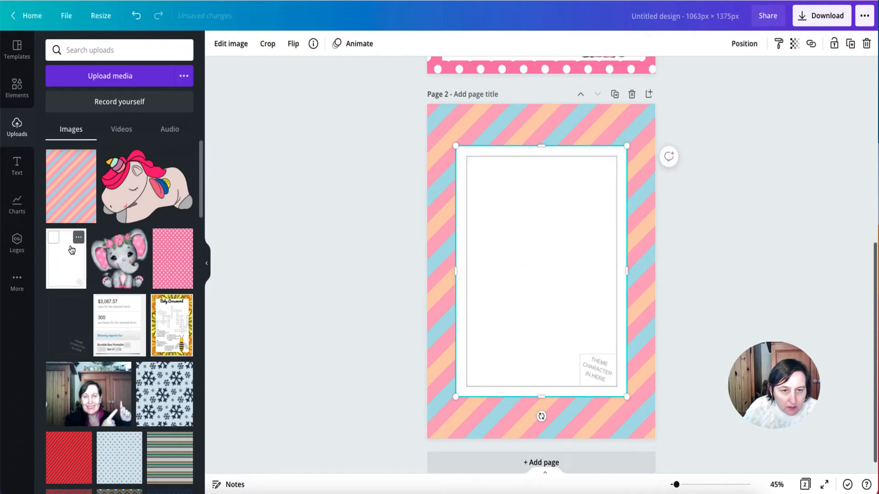
left_click_drag(455, 145, 427, 104)
left_click_drag(623, 393, 650, 439)
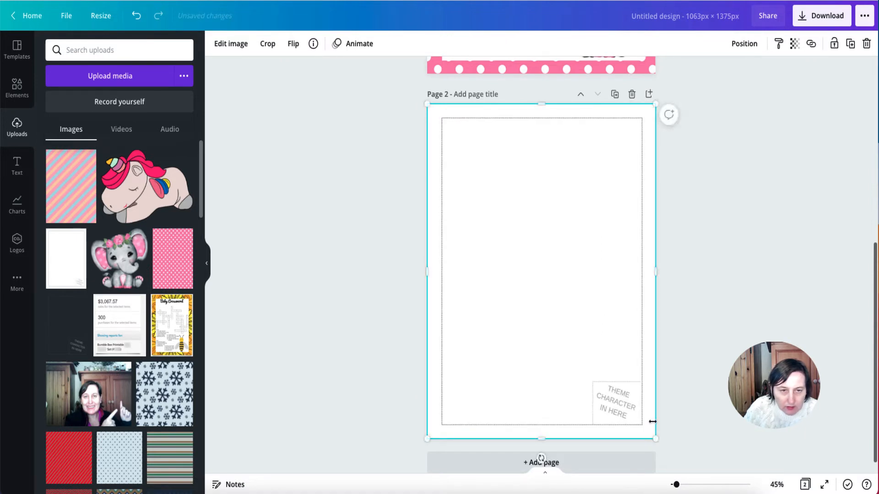
Step: Add the unicorn image to page 2, shrink it and place it in the template's theme character box
left_click(143, 202)
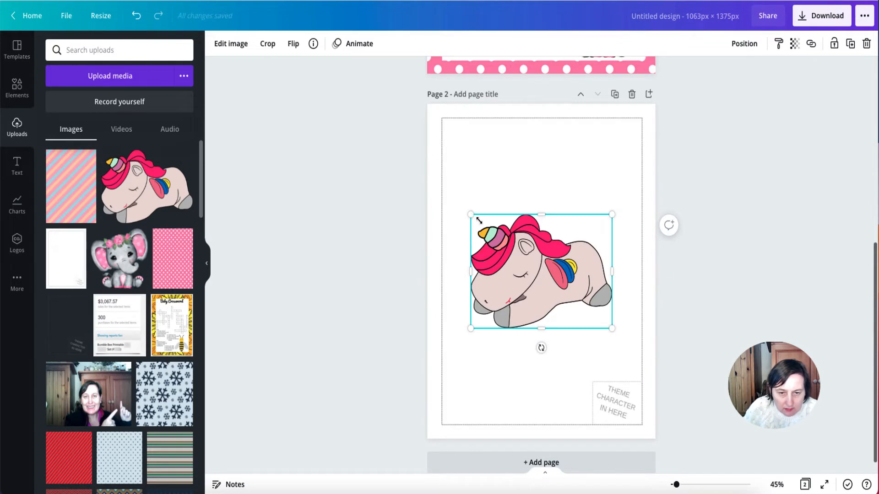
left_click_drag(479, 221, 541, 270)
left_click_drag(568, 299, 620, 424)
left_click(265, 101)
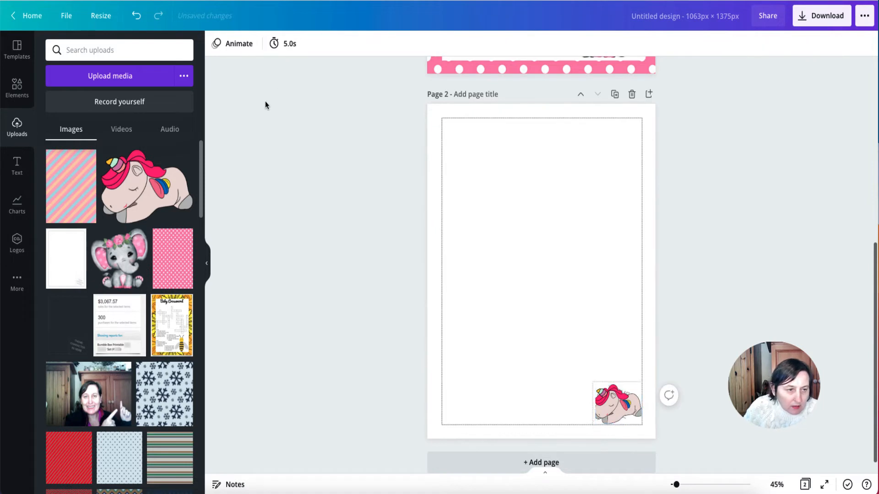
Step: Add a rectangle on page 2, fit it to the template's inner boundary line and fill it white
left_click(463, 174)
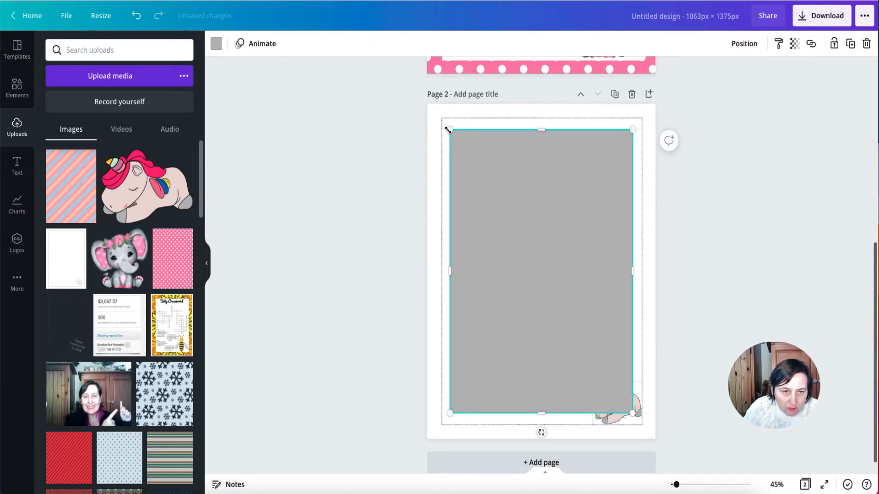
left_click_drag(450, 130, 442, 118)
left_click_drag(541, 414, 543, 422)
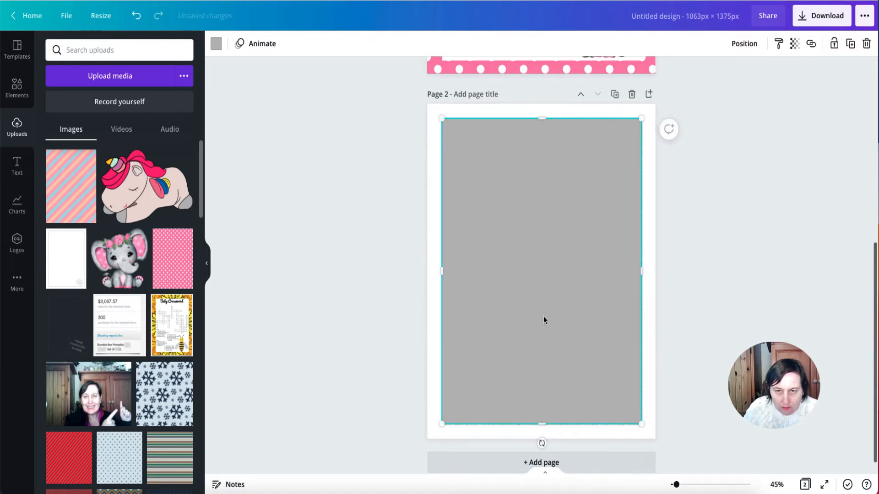
left_click(216, 44)
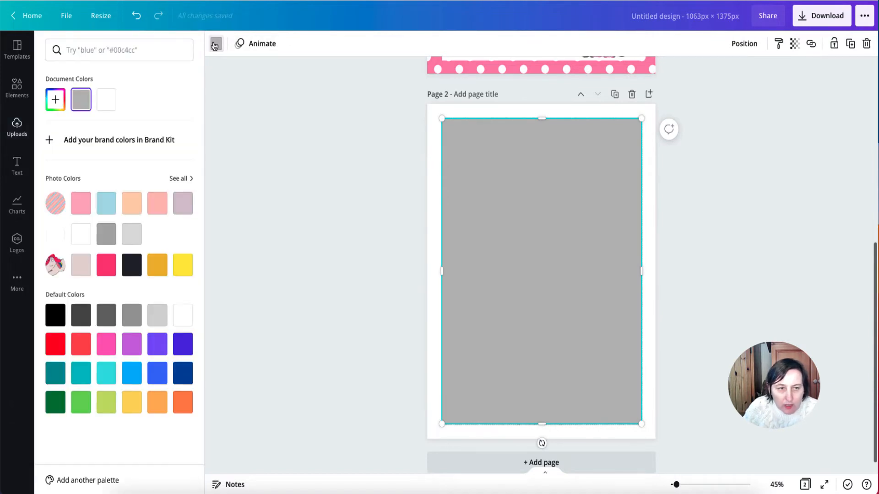
left_click(106, 99)
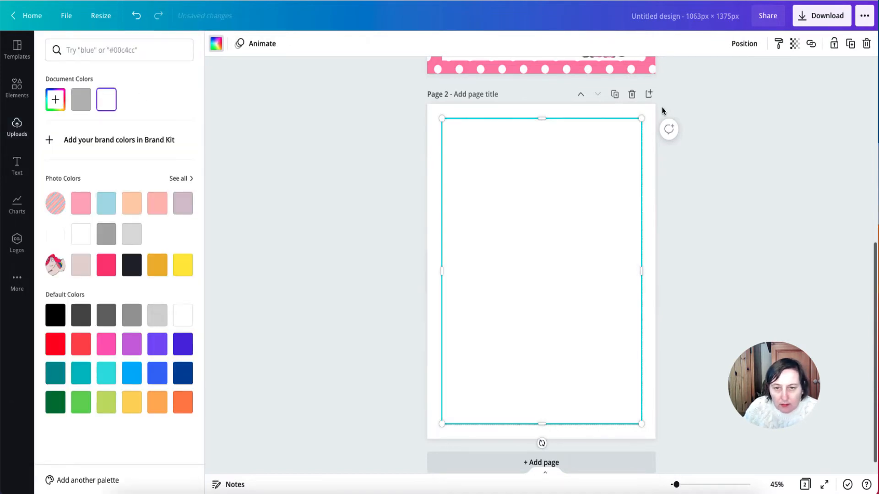
Step: Delete the boundary template from page 2 and send the white rectangle backward behind the unicorn
left_click(650, 109)
key("Delete")
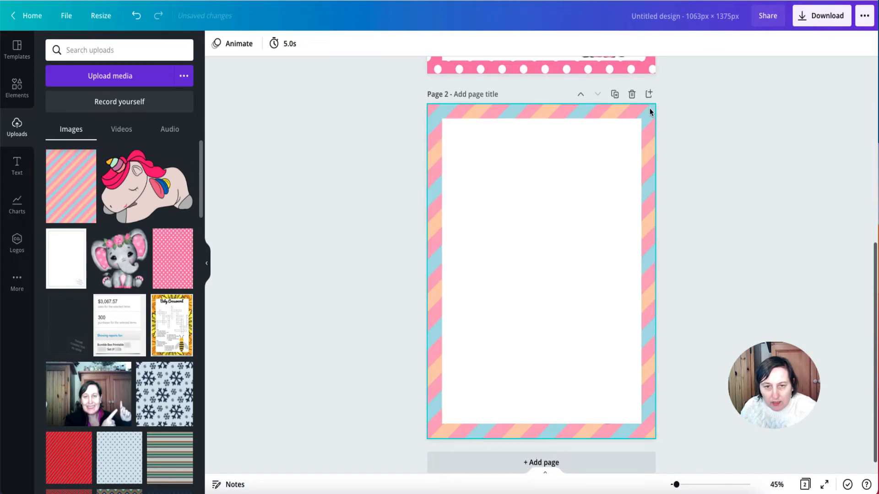
left_click(604, 234)
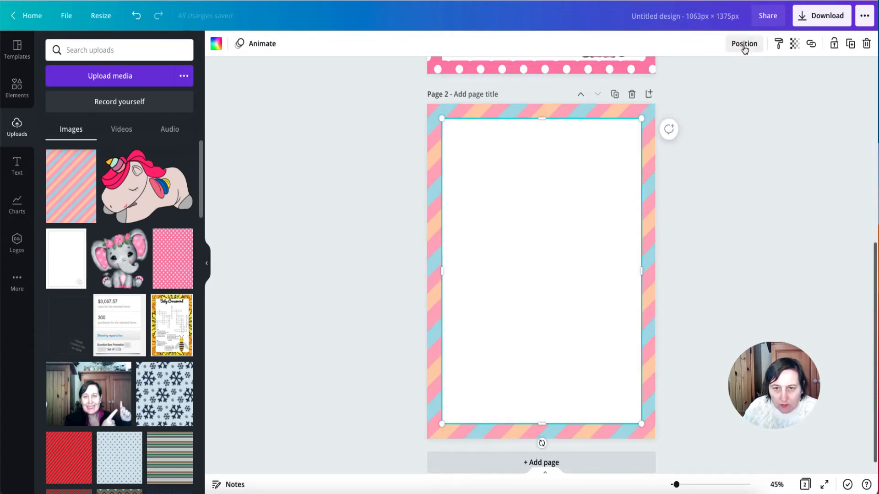
left_click(743, 44)
left_click(716, 76)
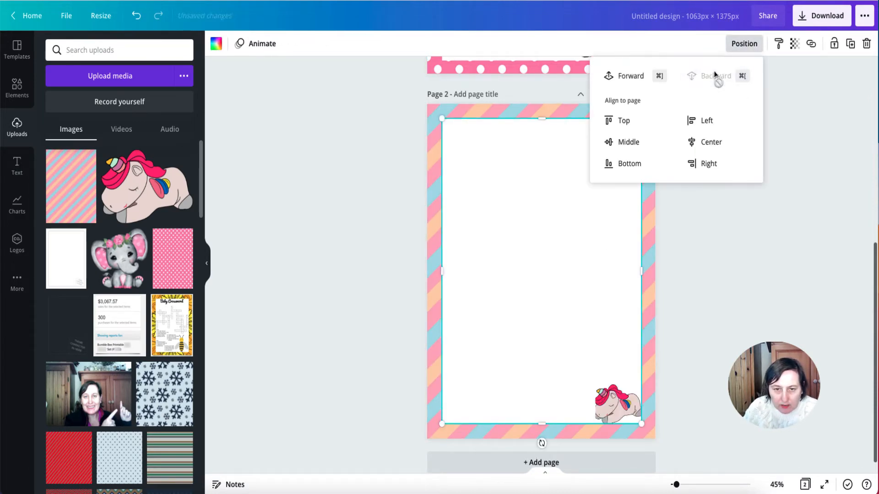
left_click(771, 261)
Step: Shrink the unicorn slightly and keep it inside the lower-right corner of the white area
left_click(608, 409)
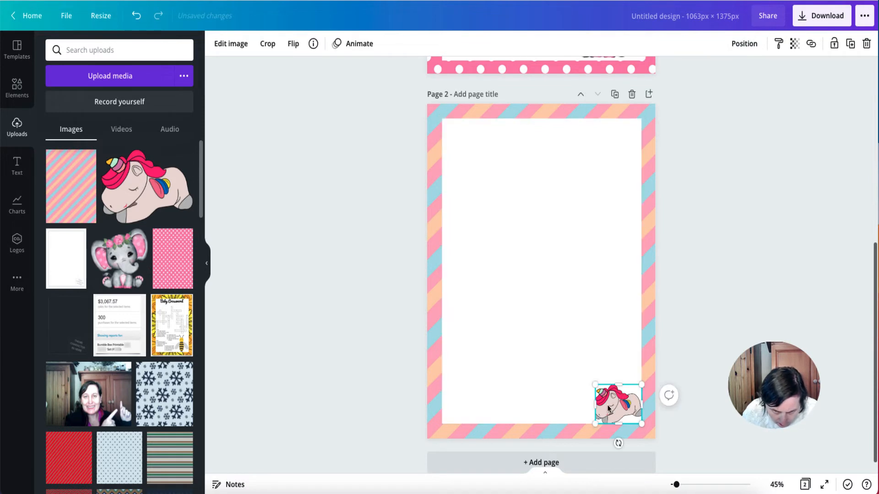
left_click_drag(596, 404, 619, 403)
left_click(690, 390)
left_click(771, 255)
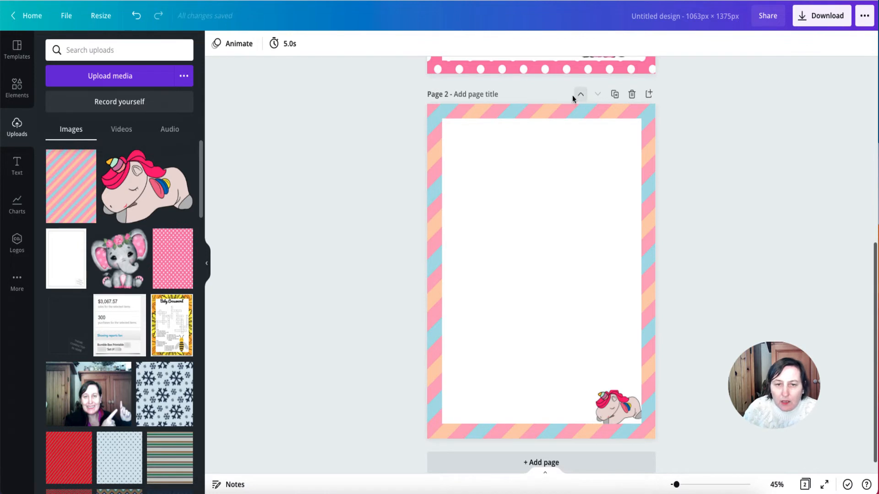
Step: Download only page 2 of the design as a PNG at size 1
left_click(815, 18)
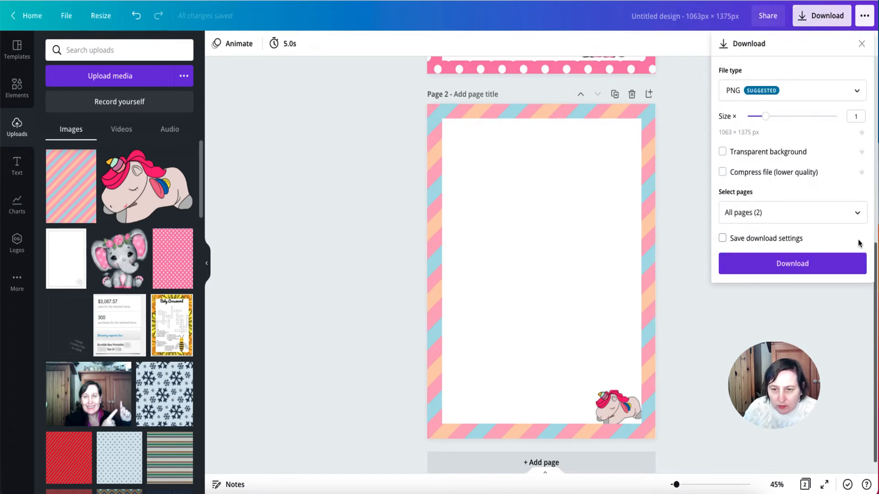
left_click(858, 213)
left_click(856, 304)
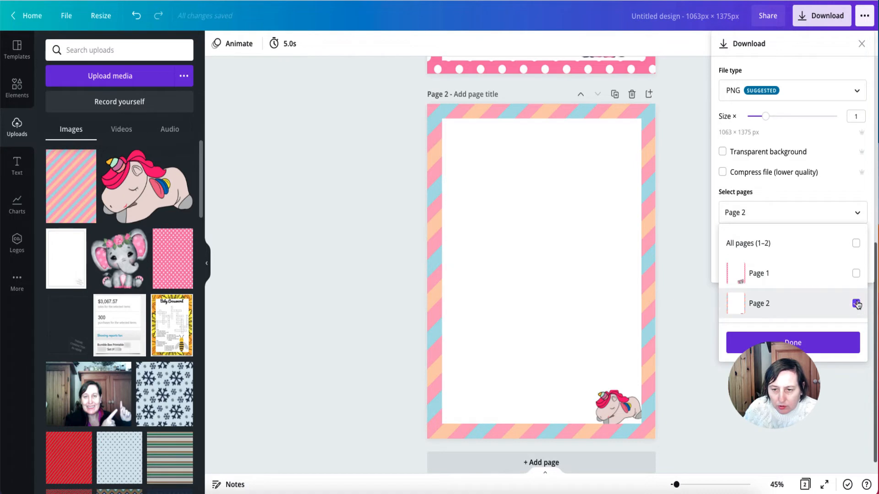
left_click(817, 344)
left_click(800, 268)
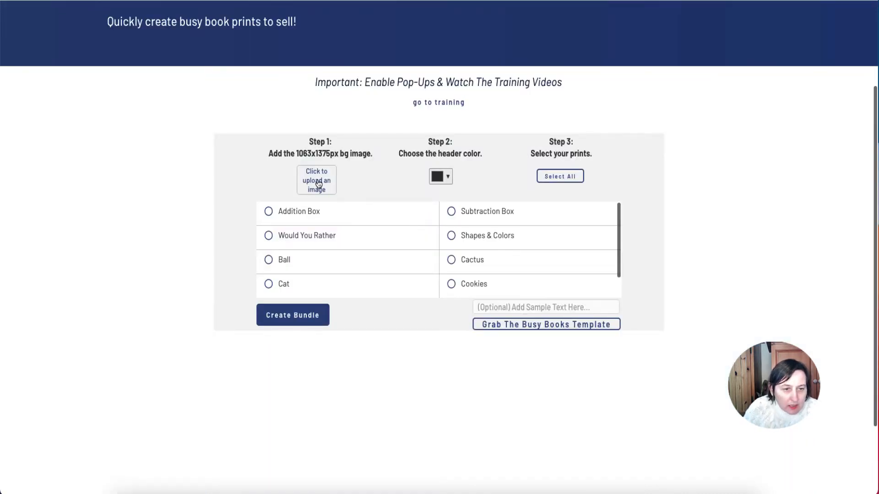
Step: Put the downloaded unicorn background in the Example folder and upload it as the busy book background image in Crispy Prints
left_click(121, 491)
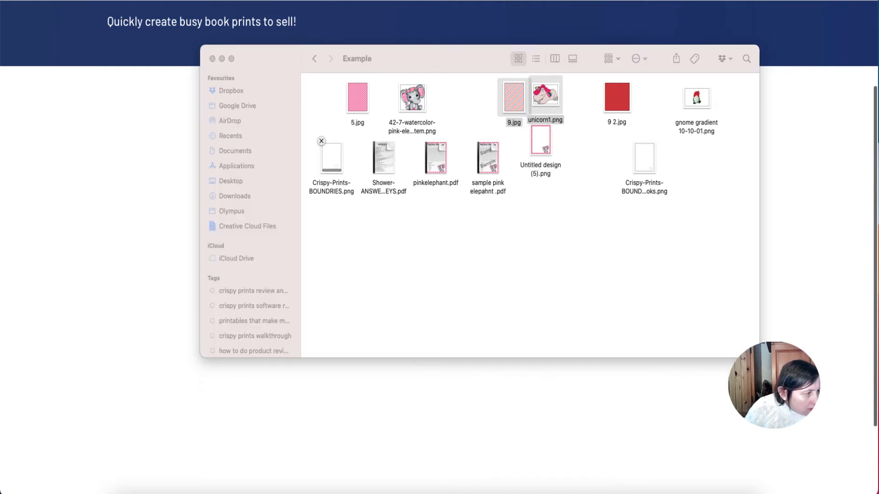
left_click_drag(0, 210, 452, 248)
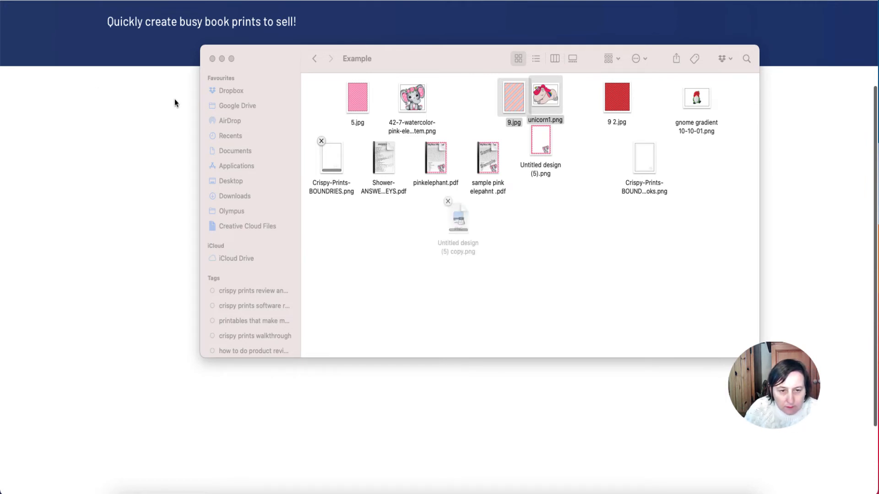
left_click_drag(402, 46, 509, 42)
left_click_drag(561, 198, 300, 182)
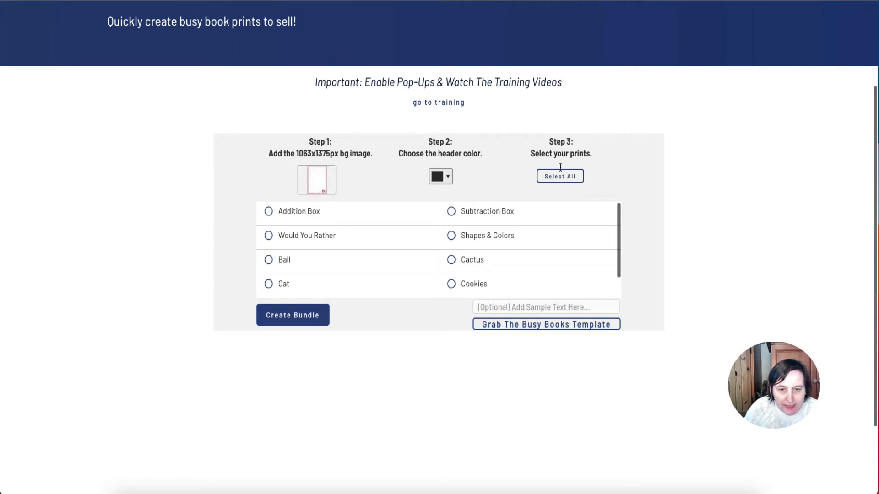
Step: Keep the dark header color, select all prints, and create the busy book bundle with the unicorn background
left_click(449, 178)
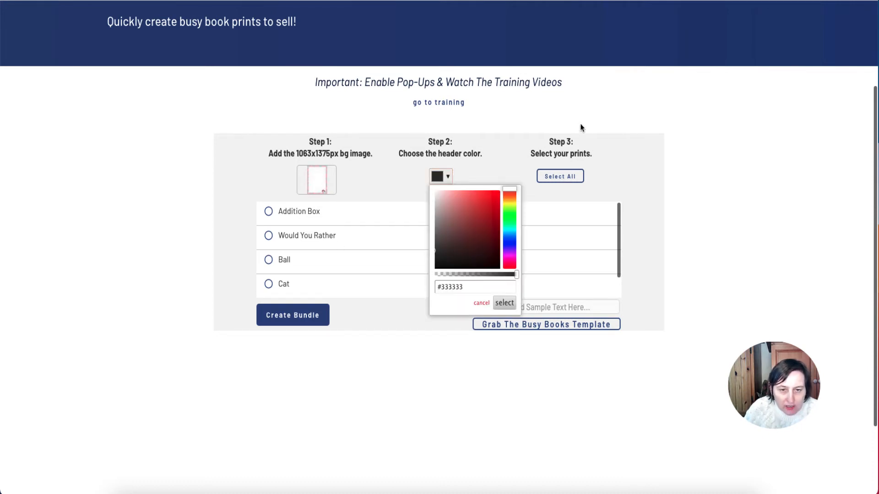
left_click(538, 199)
left_click(548, 178)
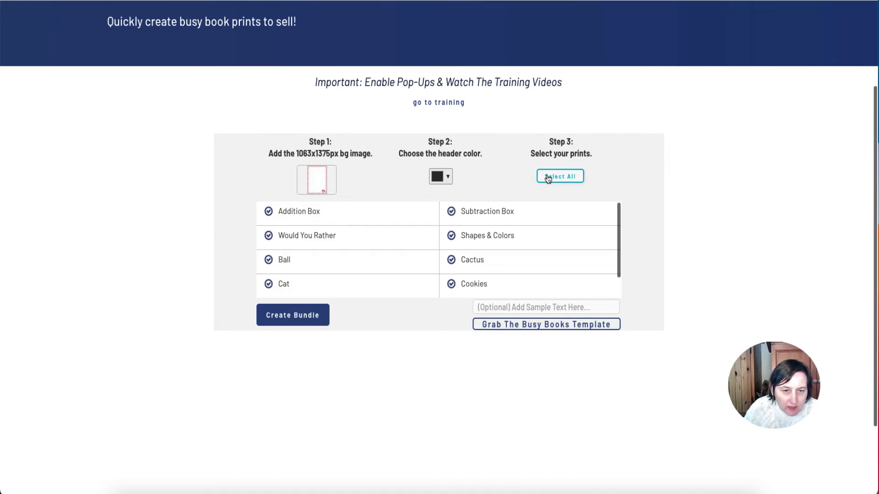
scroll(353, 277, "down", 10)
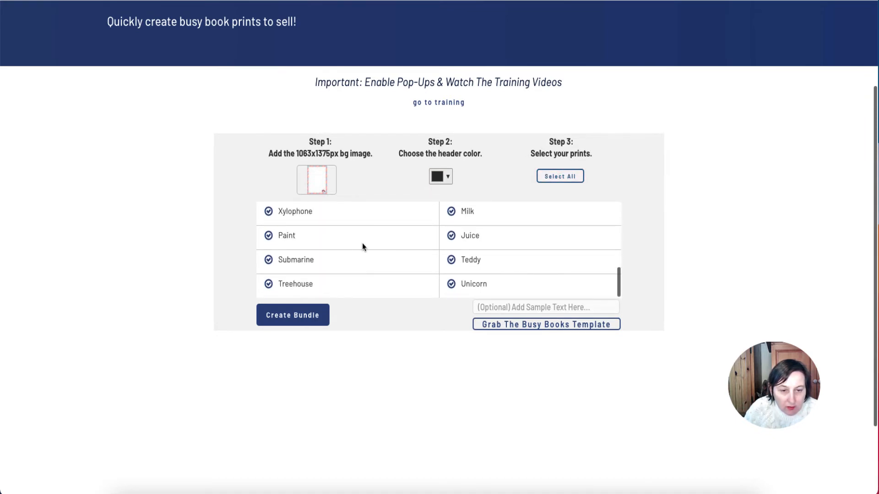
scroll(362, 244, "up", 10)
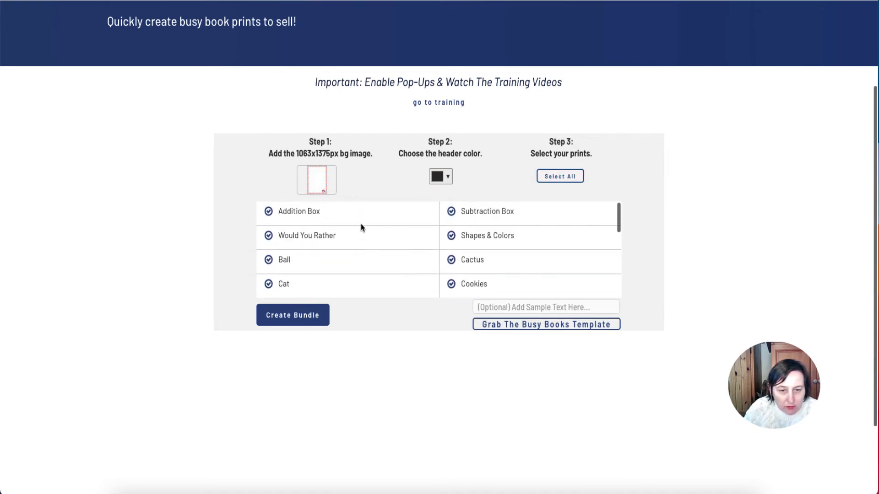
scroll(361, 228, "up", 2)
scroll(342, 298, "down", 3)
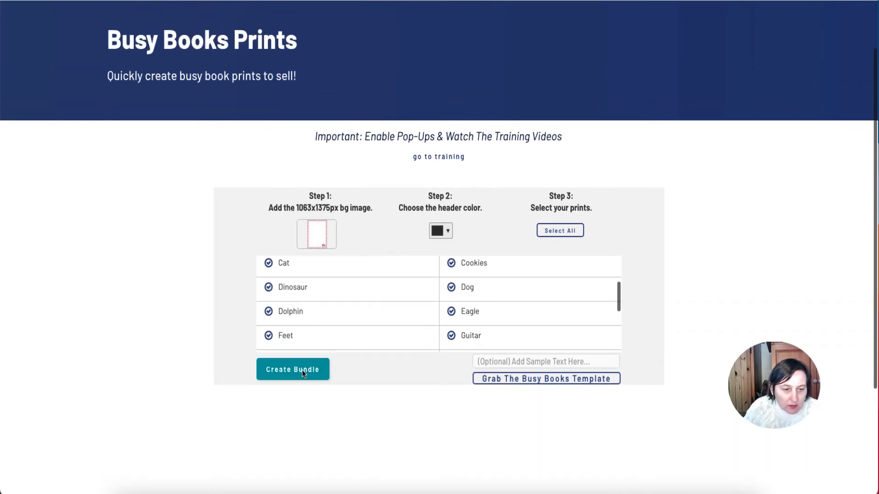
left_click(303, 374)
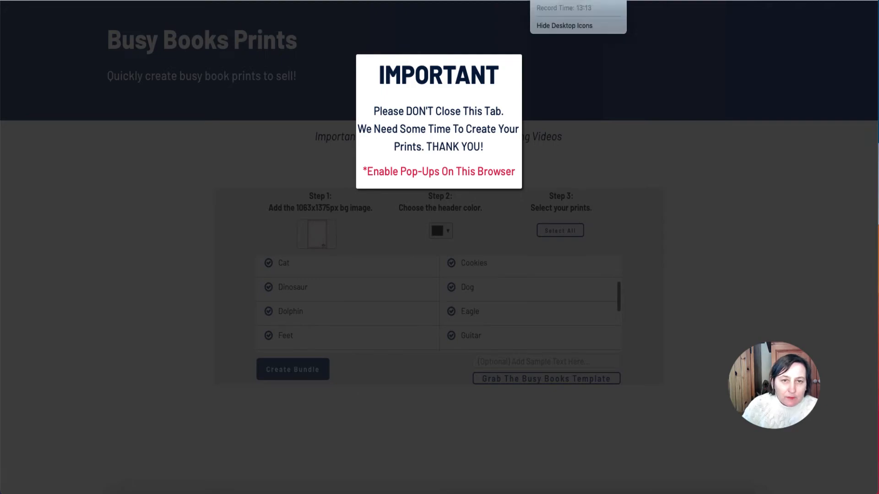
Step: Look through the pages of the generated busy books PDF, checking the headings, activities and unicorn background
scroll(363, 142, "down", 3)
scroll(363, 143, "down", 10)
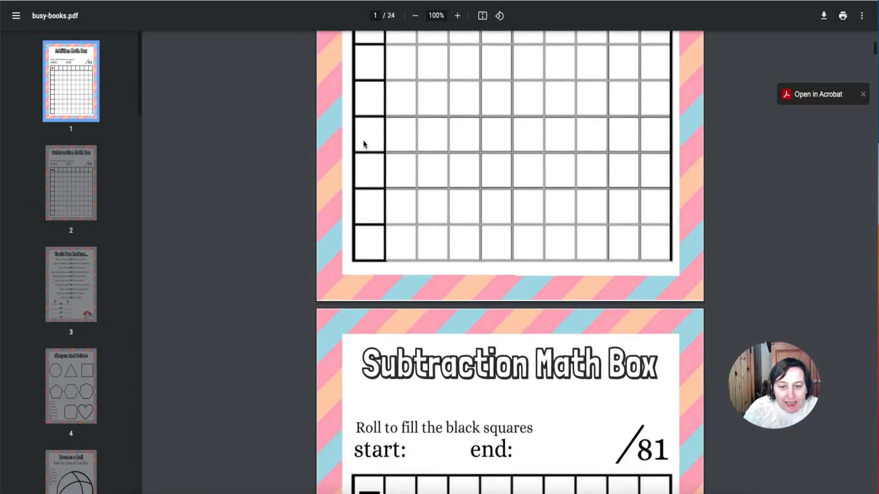
scroll(363, 144, "down", 15)
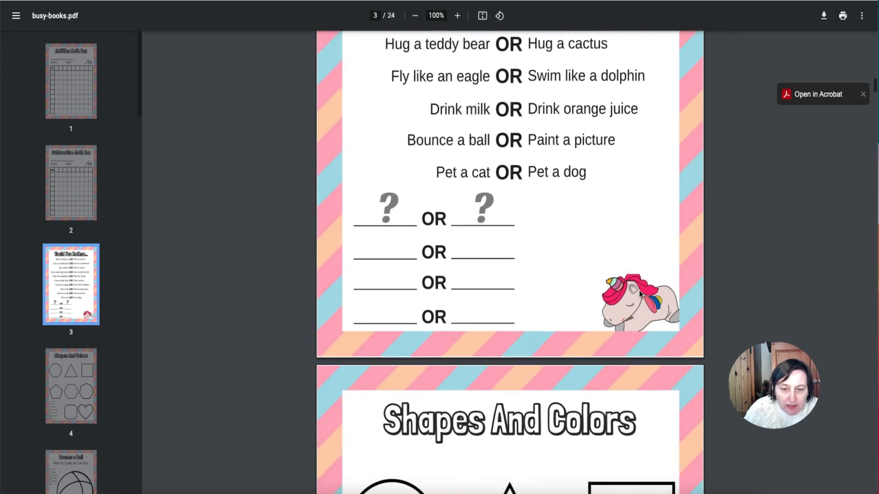
scroll(610, 256, "down", 8)
scroll(611, 256, "down", 14)
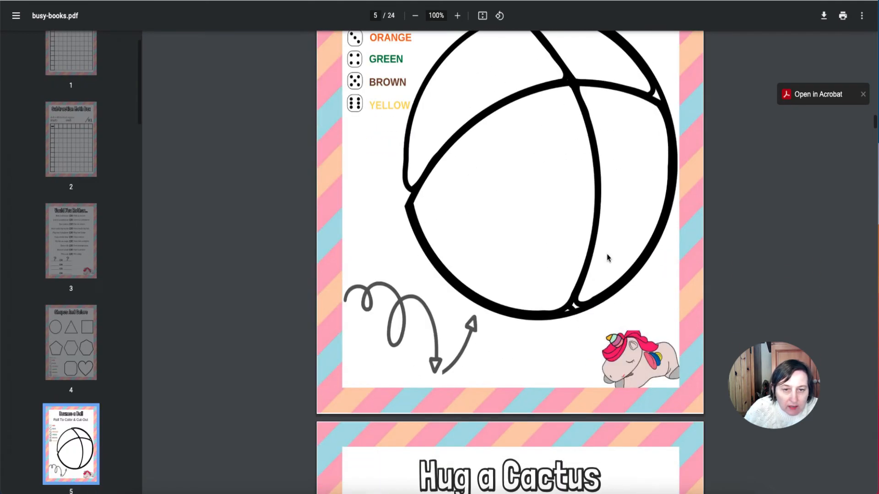
scroll(609, 258, "down", 17)
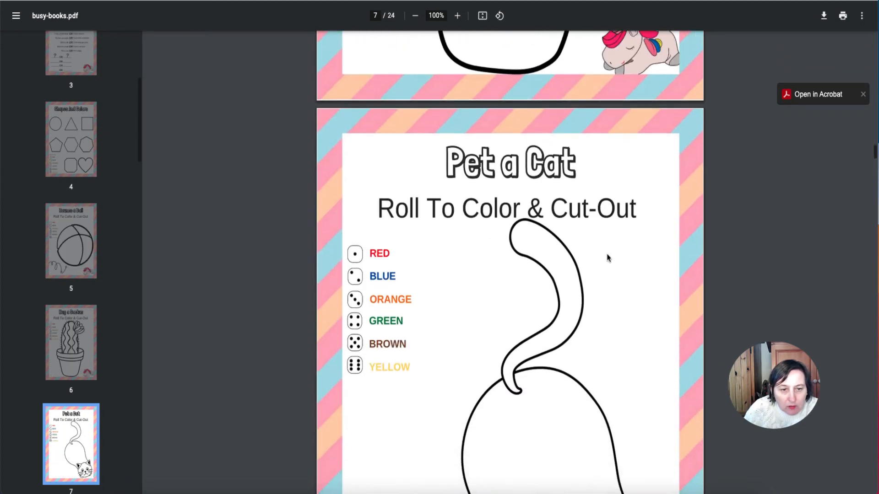
scroll(608, 258, "down", 20)
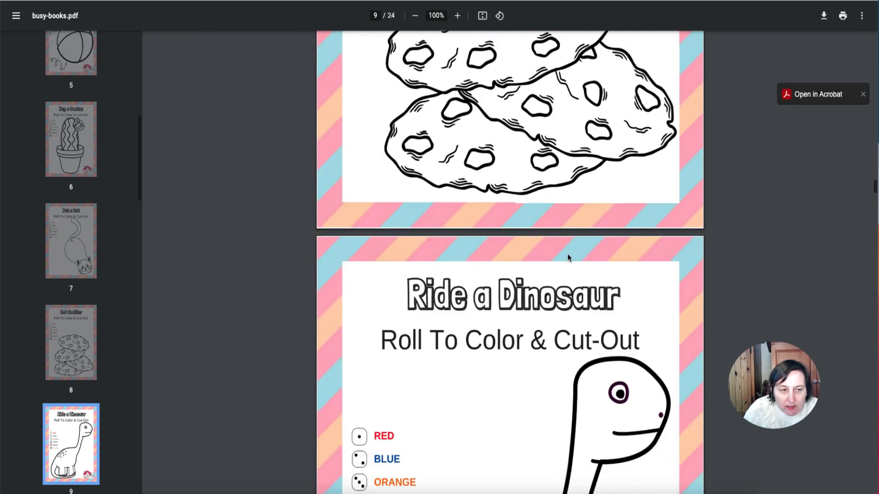
scroll(567, 258, "down", 16)
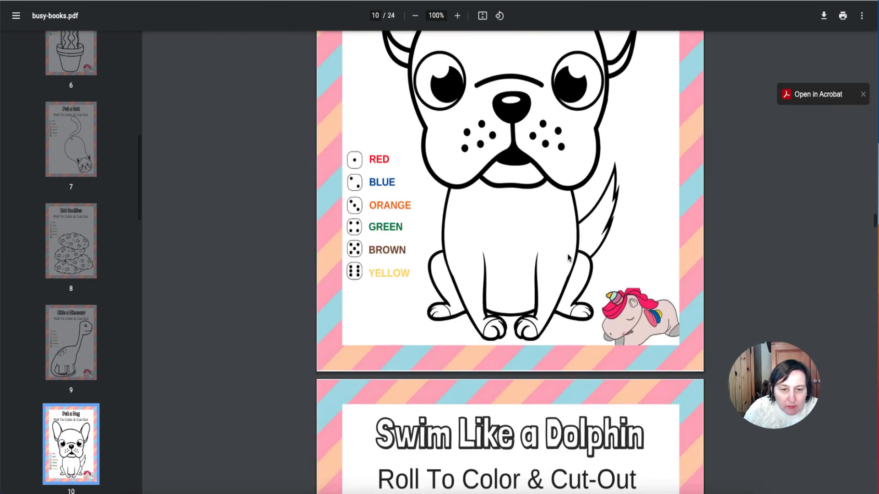
scroll(568, 257, "down", 16)
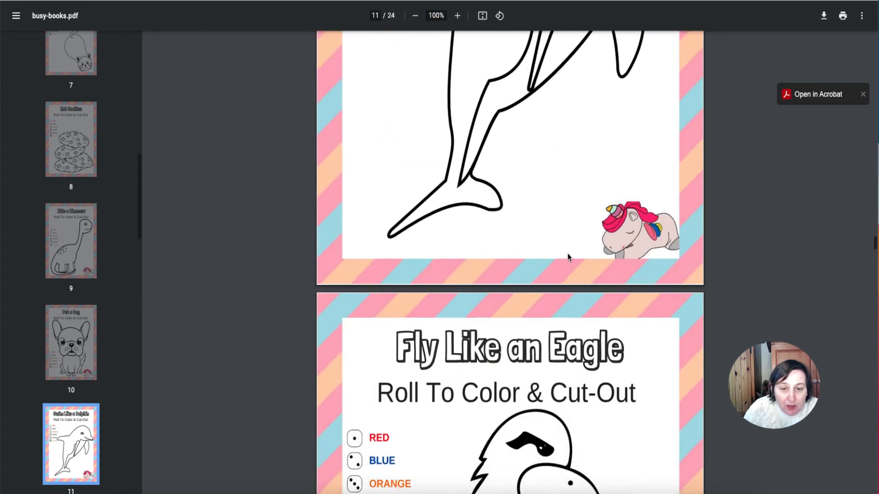
scroll(568, 258, "down", 20)
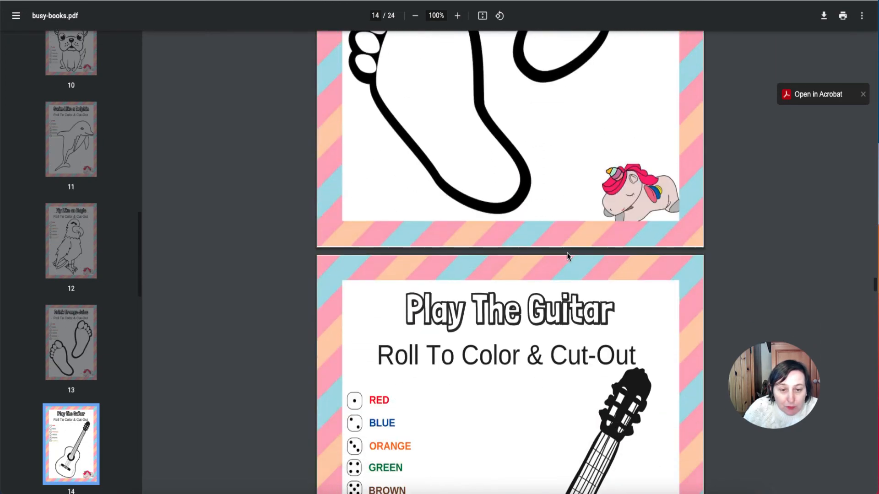
Step: Save the generated PDF as busy-books in the Example folder and return to the Busy Books Prints page
scroll(567, 256, "down", 15)
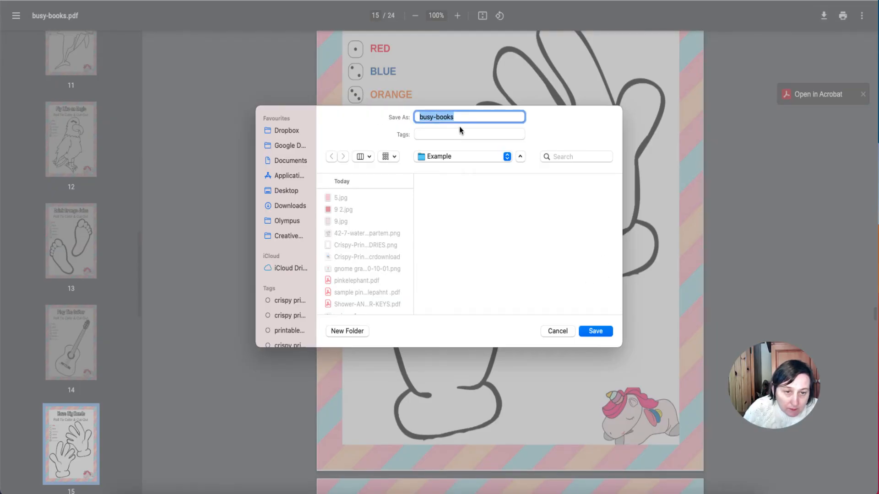
left_click(591, 330)
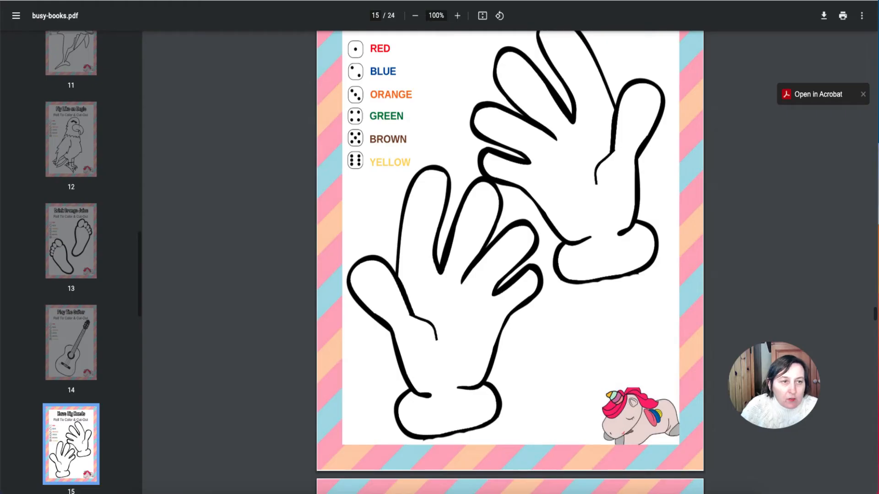
left_click(266, 0)
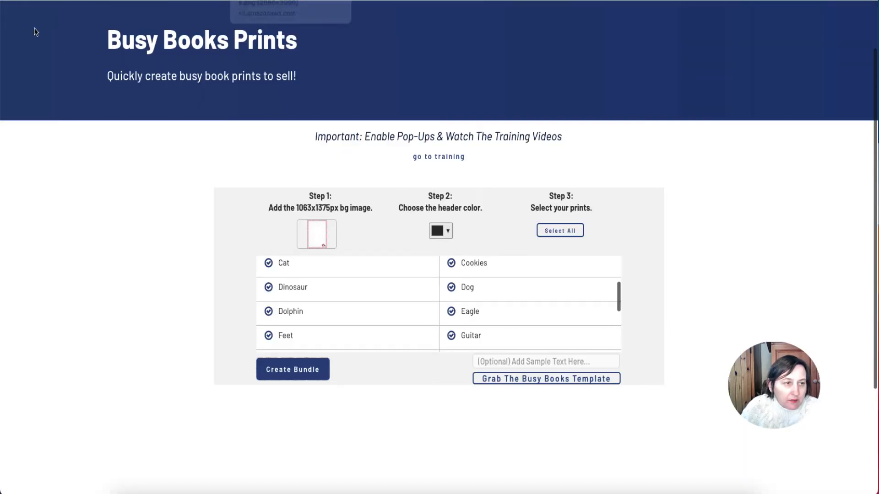
Step: Open the Xmas Bundle page in Crispy Prints
scroll(139, 48, "up", 2)
left_click(118, 30)
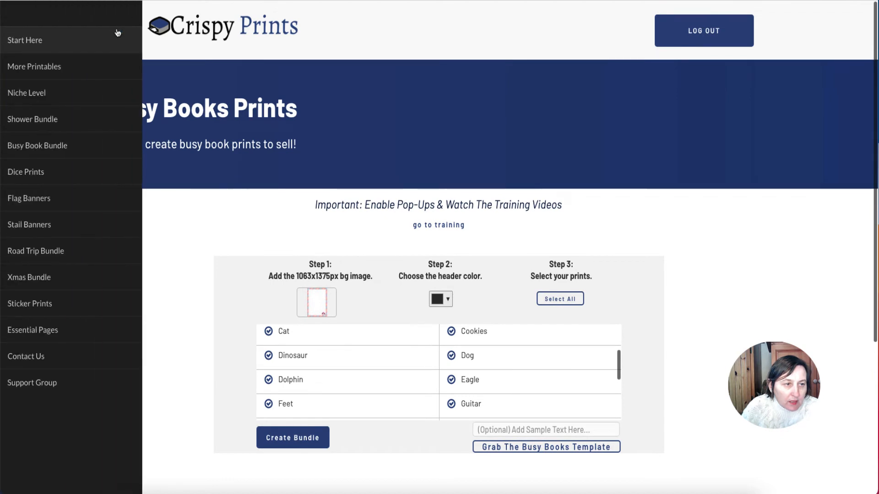
left_click(50, 279)
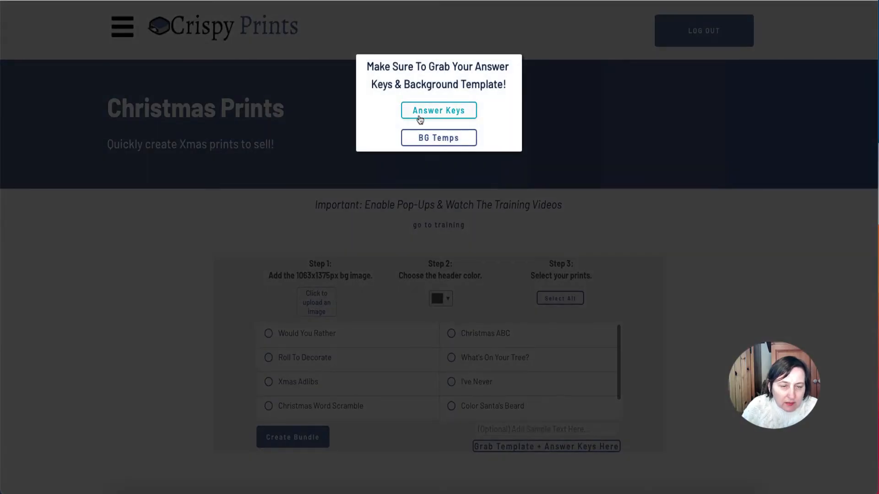
Step: Download the Christmas answer keys as XMAS-answerkey into the Example folder and close the PDF
left_click(443, 114)
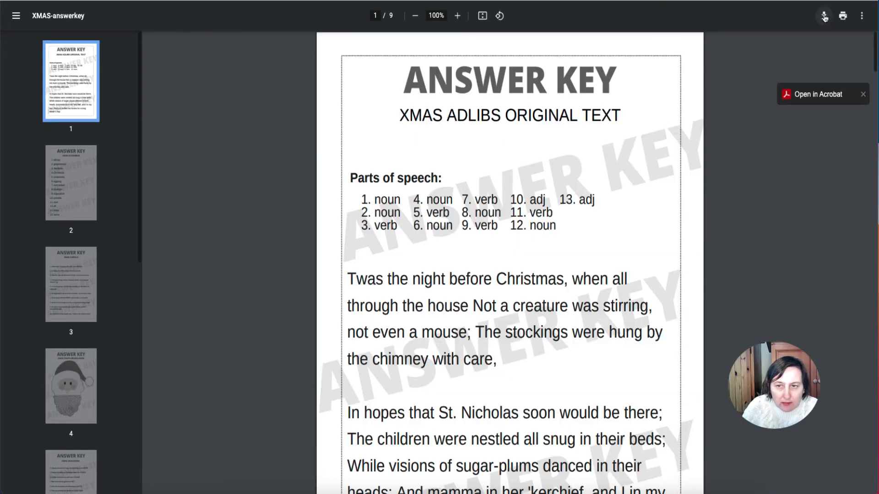
left_click(825, 17)
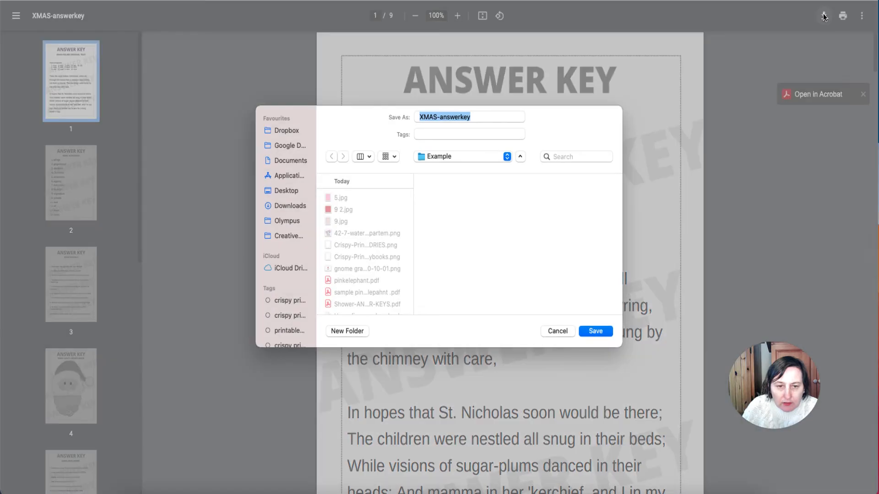
left_click(600, 331)
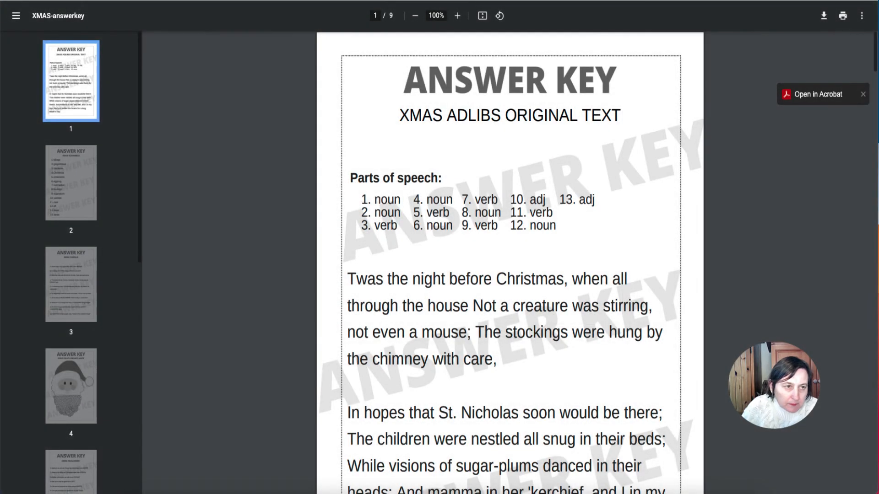
key("super+w")
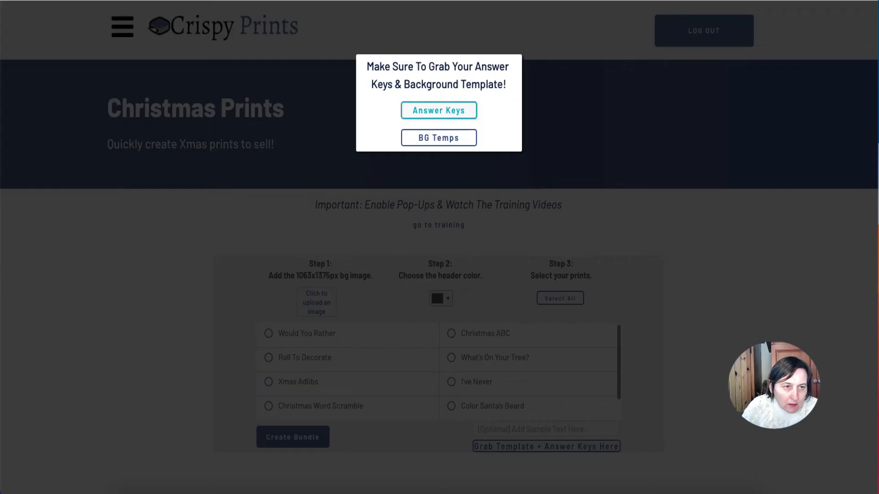
left_click(428, 139)
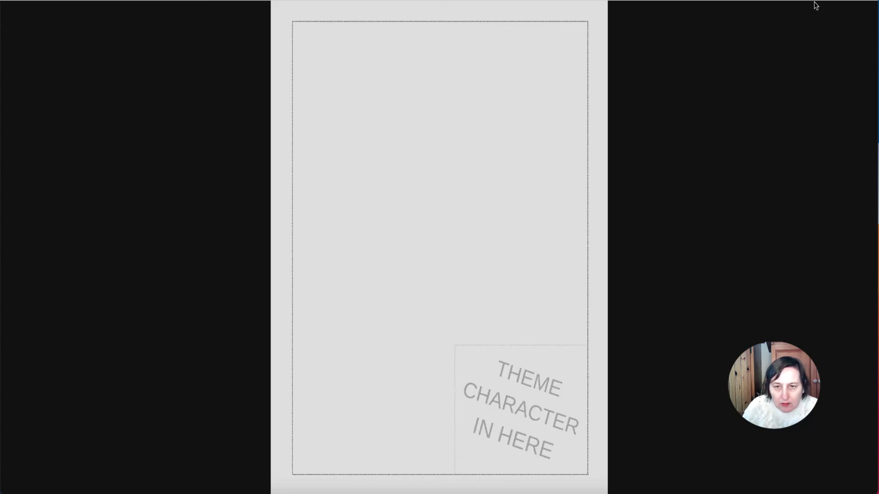
right_click(688, 57)
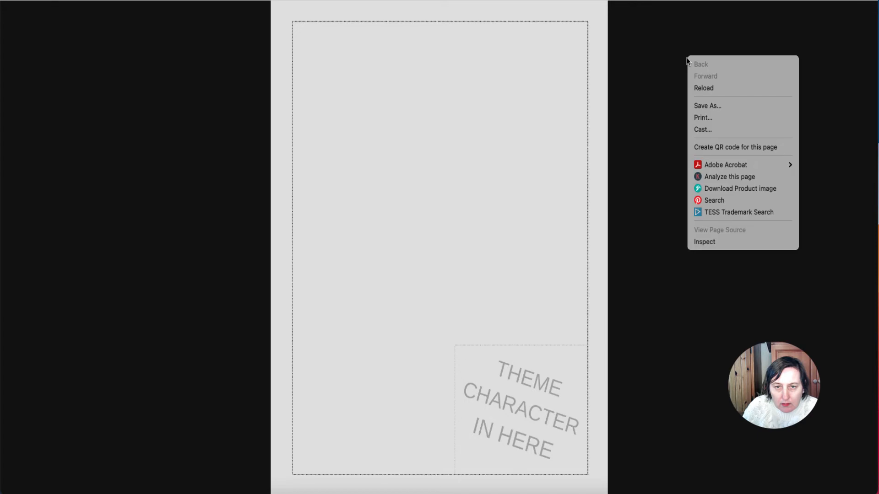
left_click(710, 107)
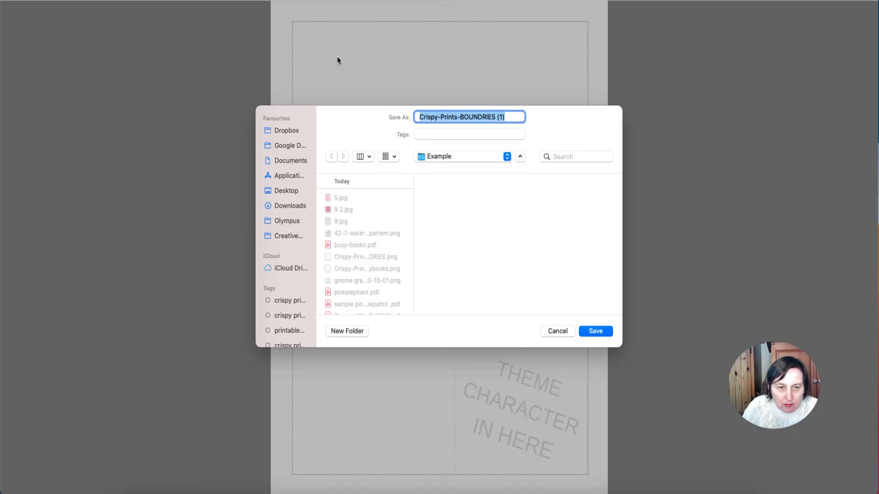
left_click(556, 332)
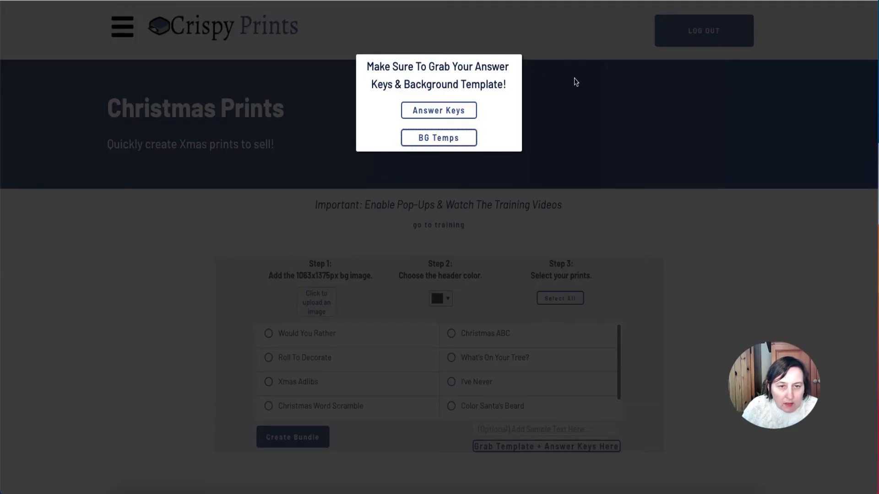
Step: Dismiss the template reminder, switch to the Canva design, and add a blank page after page 2
left_click(574, 79)
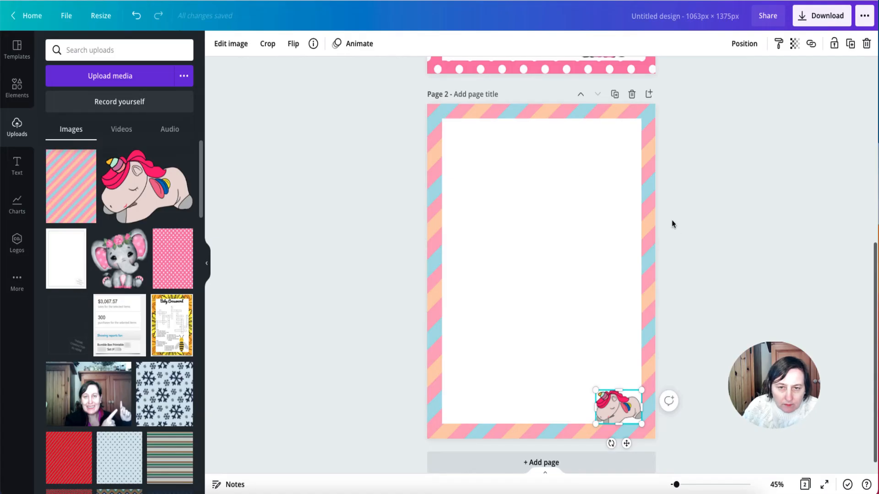
scroll(648, 274, "down", 1)
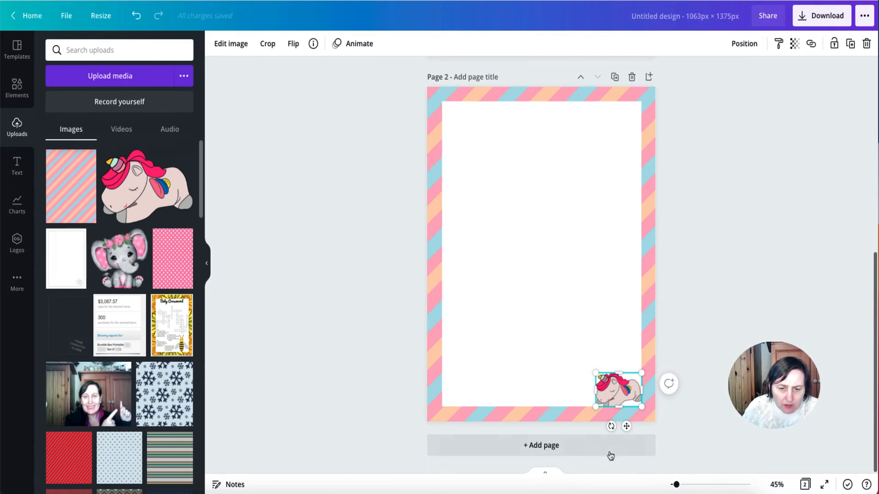
left_click(563, 446)
Step: Upload the red striped pattern 9 2.jpg and gnome gradient 10-10-01.png from the Example folder to Canva
scroll(92, 247, "down", 2)
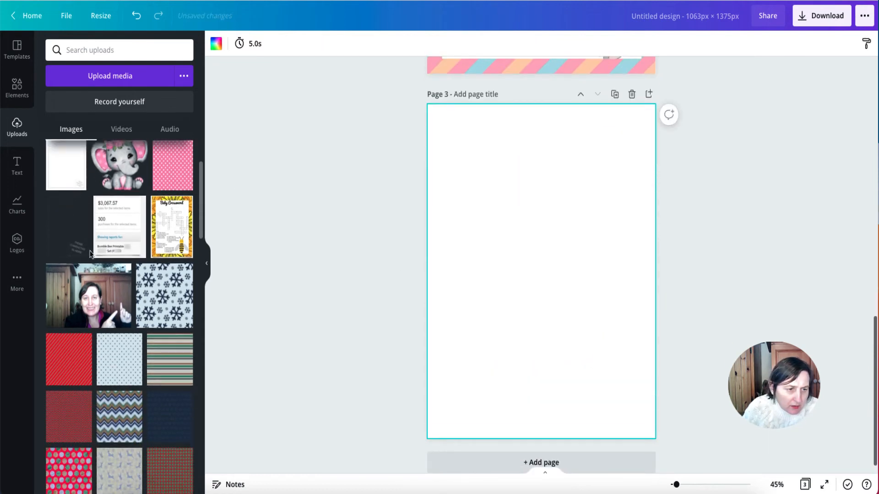
scroll(122, 236, "up", 2)
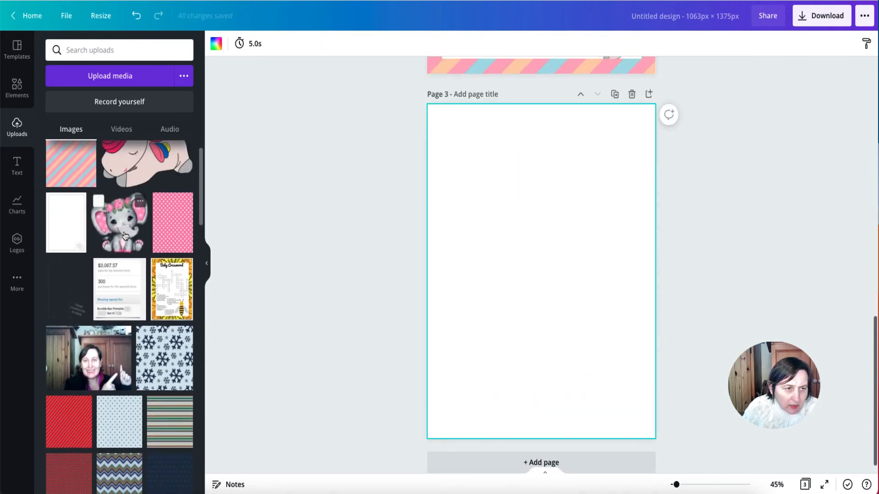
scroll(125, 236, "up", 1)
left_click(122, 490)
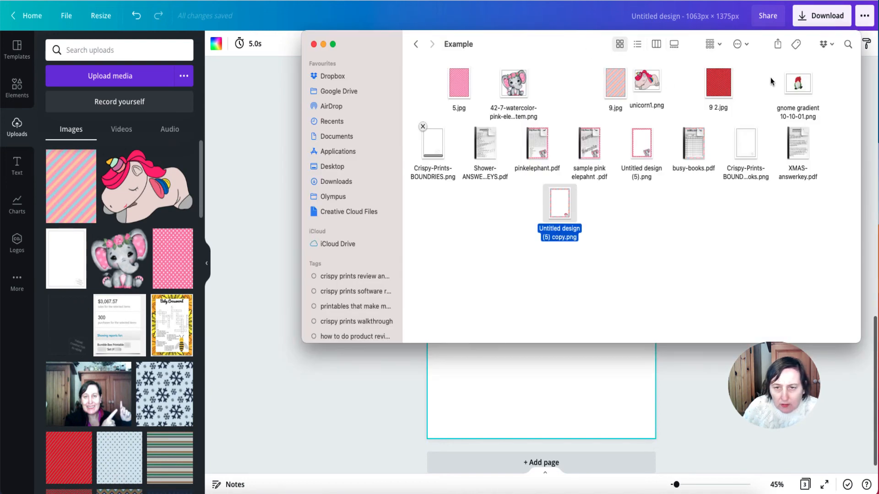
left_click(723, 82)
left_click(798, 87, "super")
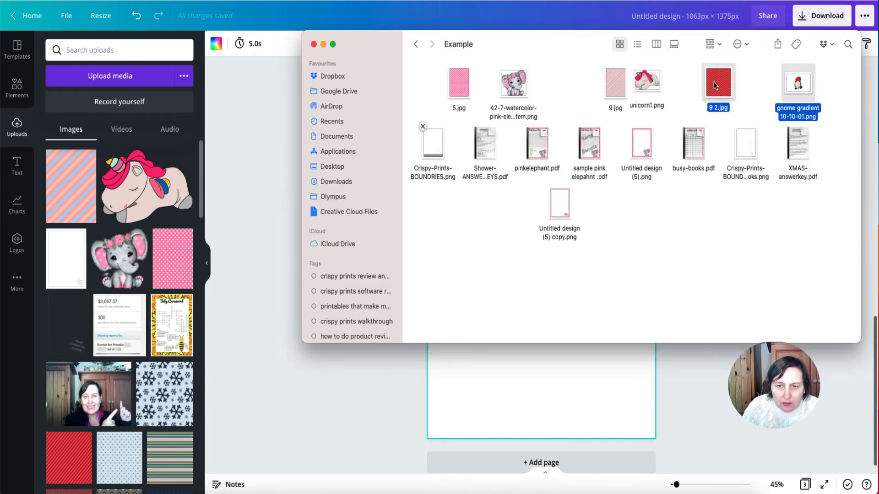
left_click_drag(714, 85, 108, 49)
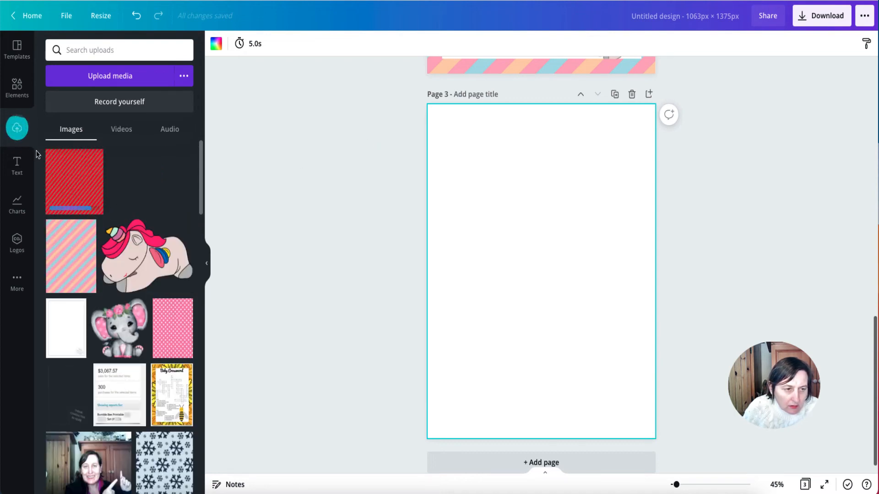
Step: Place the red striped pattern on page 3 and stretch and trim it to cover the whole page
left_click_drag(88, 182, 120, 155)
left_click_drag(375, 172, 480, 136)
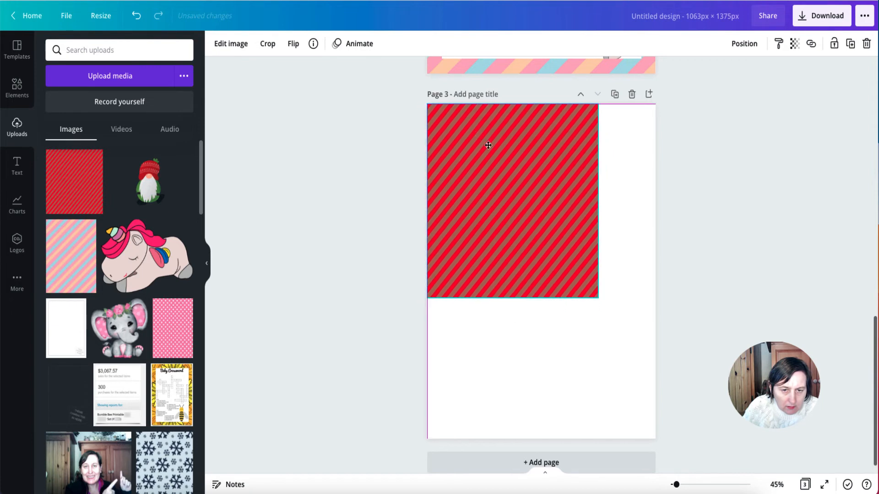
left_click_drag(598, 298, 691, 473)
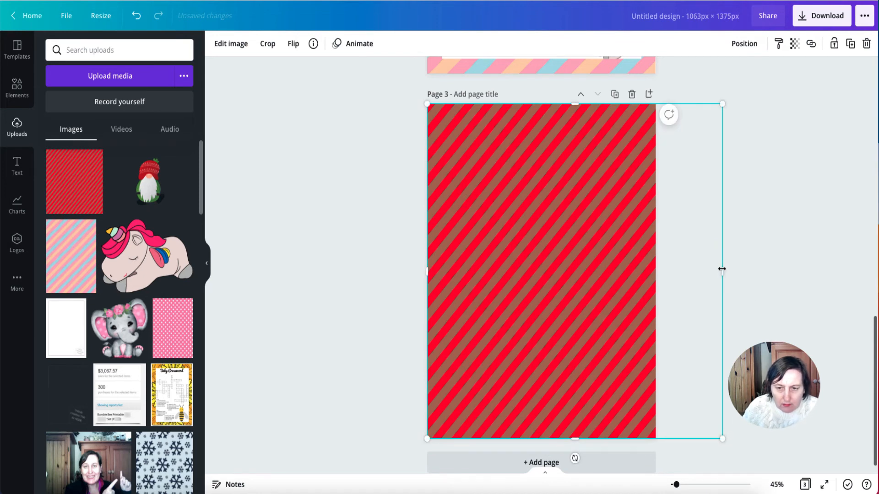
left_click_drag(722, 269, 659, 268)
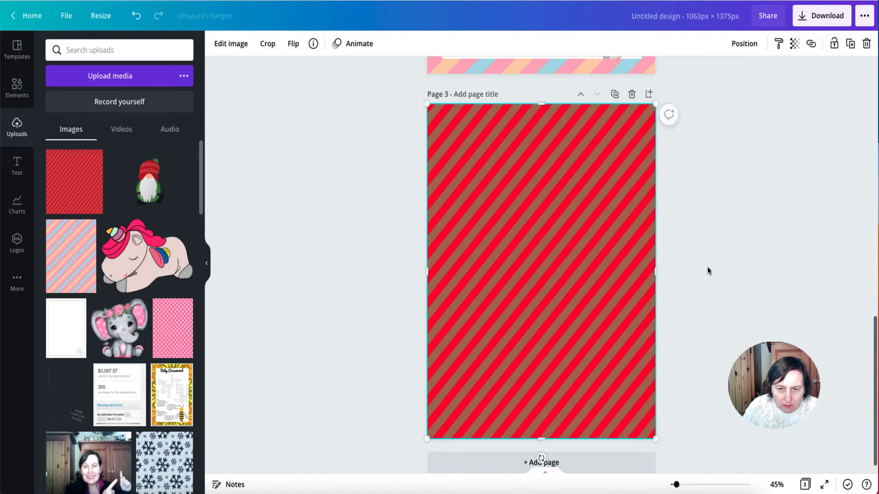
left_click(811, 252)
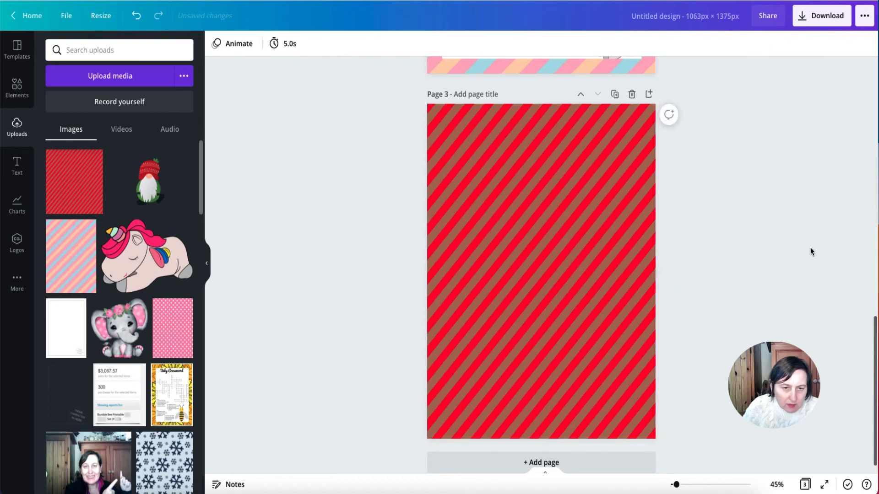
Step: Add the transparent boundary template with the theme character placeholder and enlarge it to the full page size
left_click(63, 392)
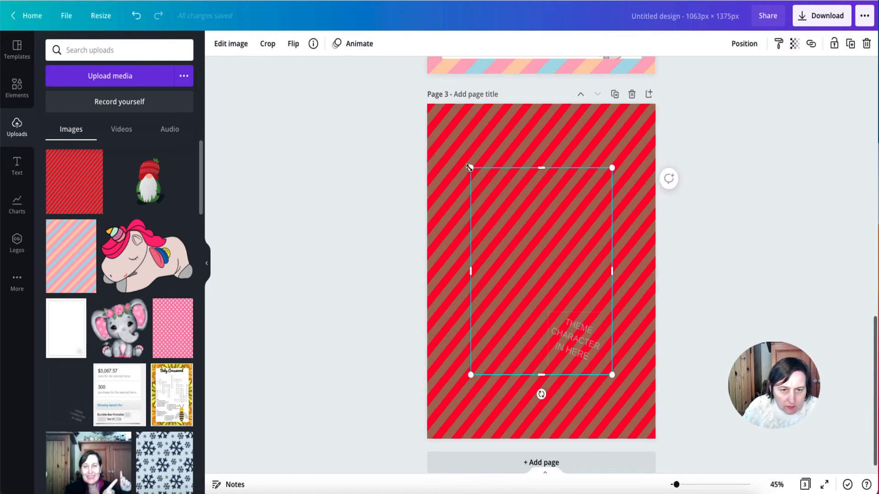
left_click_drag(470, 167, 434, 104)
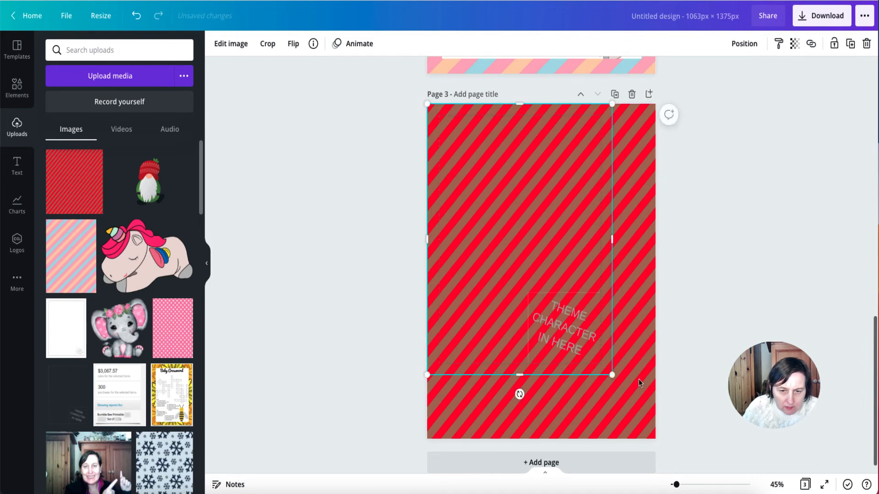
left_click_drag(611, 373, 650, 439)
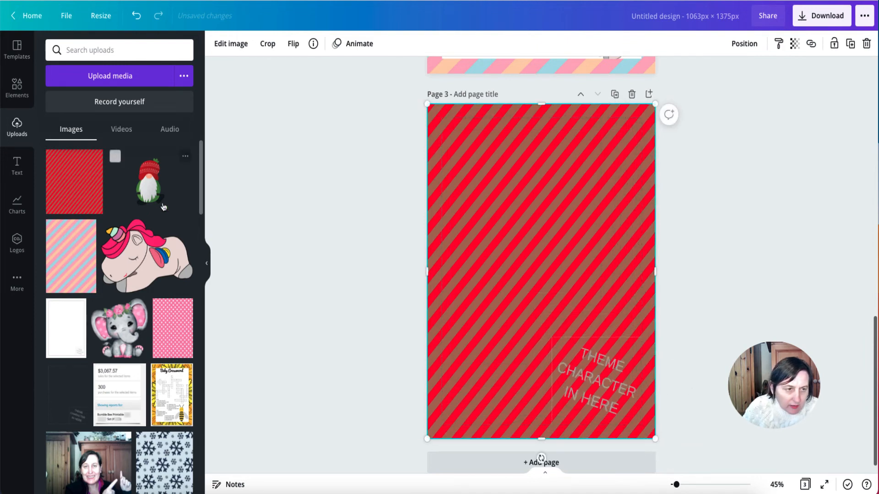
Step: Add the gnome image and move and resize it to fit over the theme character placeholder
left_click(149, 186)
left_click_drag(544, 270, 595, 371)
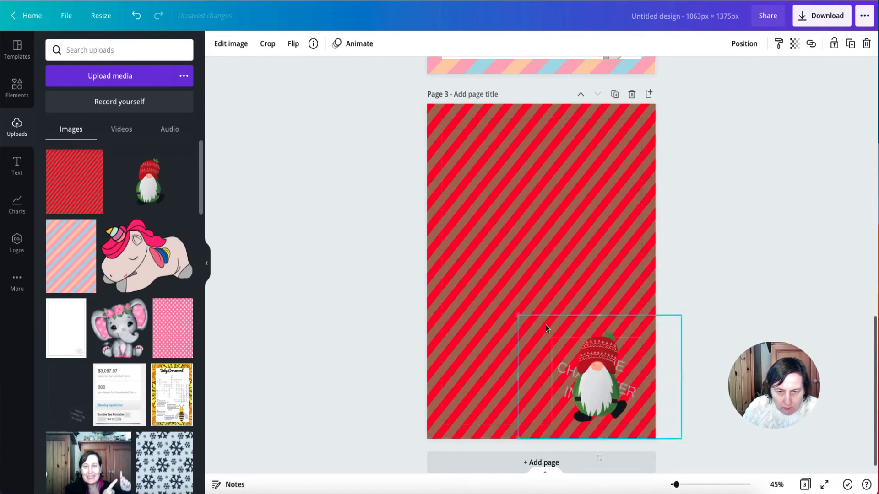
left_click_drag(526, 323, 543, 334)
left_click_drag(605, 368, 591, 361)
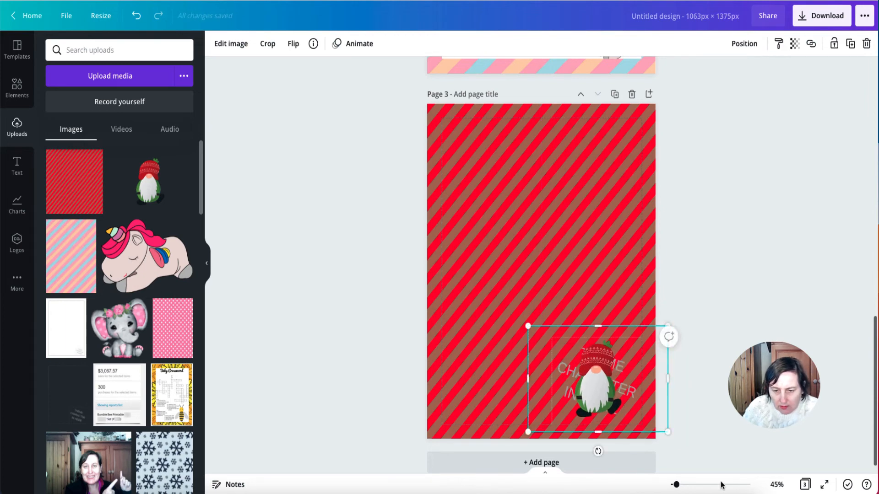
left_click_drag(677, 484, 684, 484)
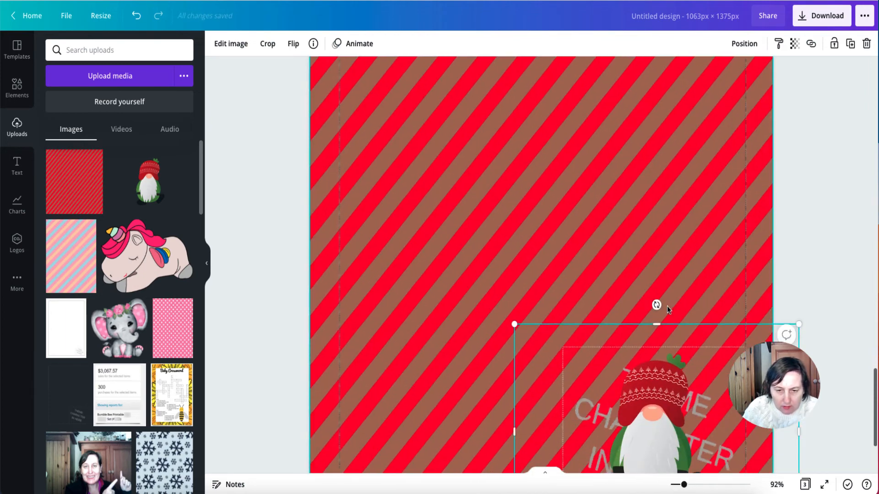
scroll(667, 309, "down", 3)
left_click_drag(658, 252, 655, 272)
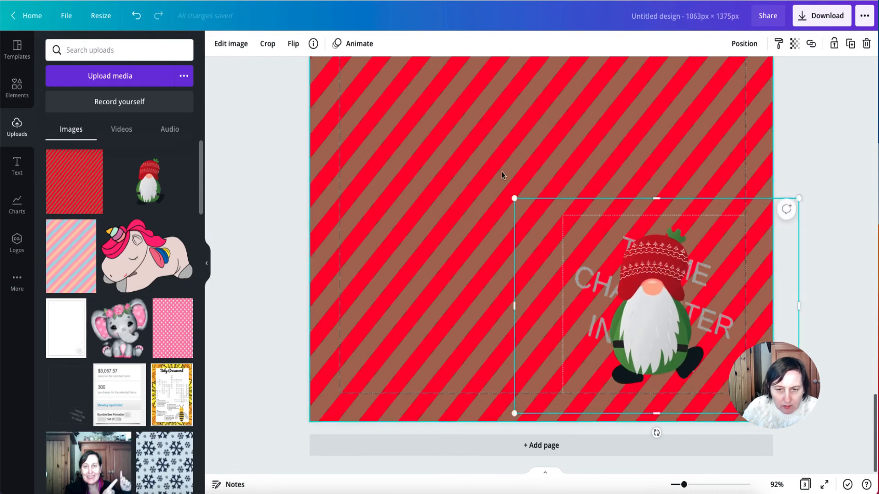
left_click_drag(514, 198, 508, 192)
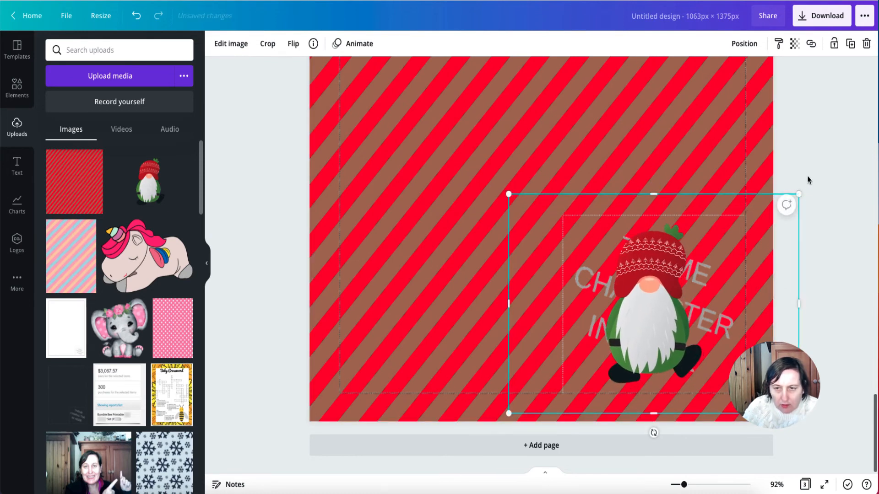
left_click(806, 177)
Step: Add a rectangle over the stripes and extend its sides to the template boundaries, leaving a narrow striped border
key("r")
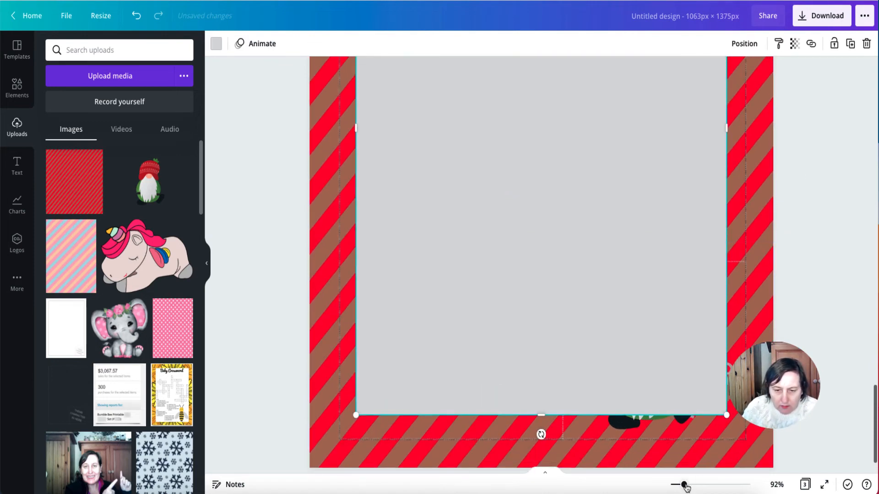
left_click_drag(684, 484, 679, 486)
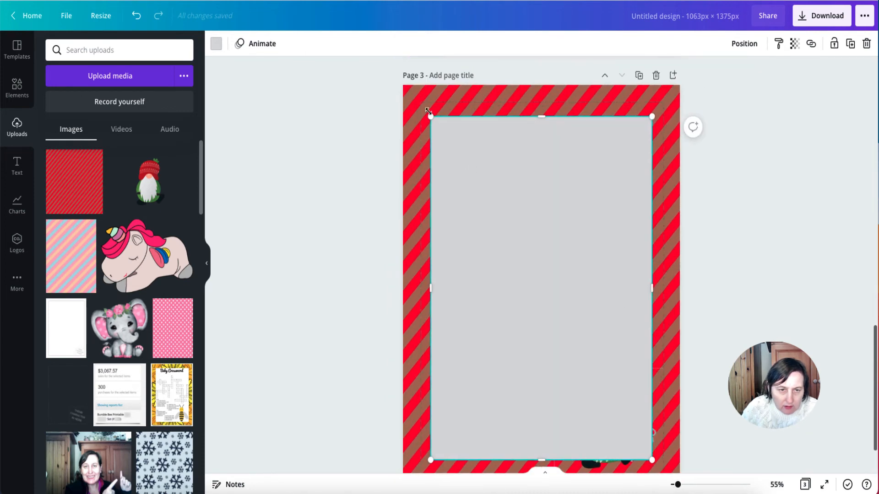
left_click_drag(425, 106, 419, 104)
scroll(595, 183, "down", 2)
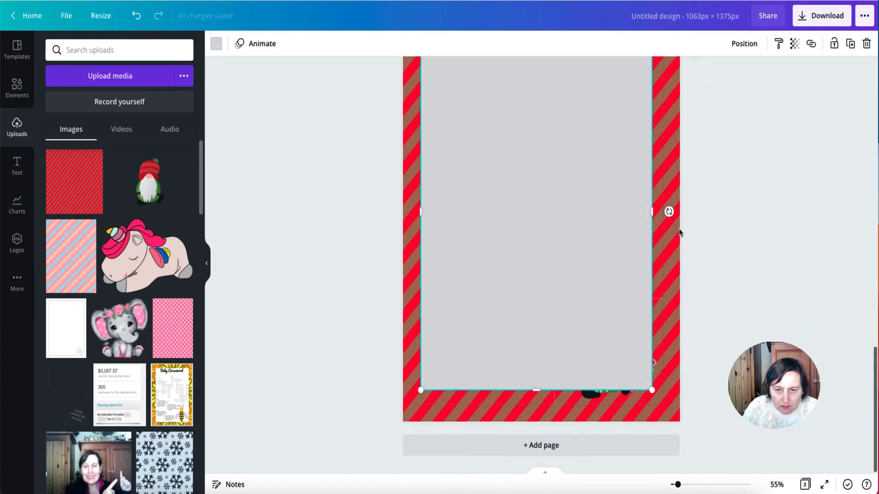
left_click_drag(660, 212, 663, 212)
left_click_drag(542, 391, 546, 405)
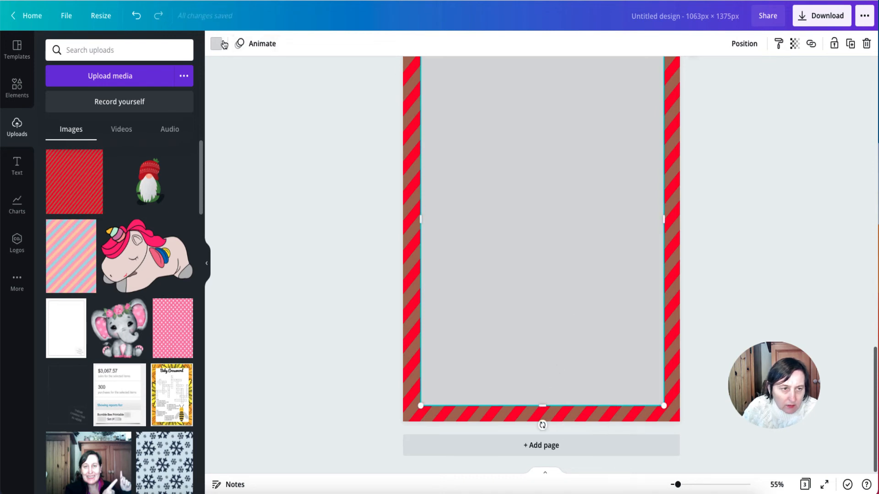
Step: Fill the rectangle with white, send it backward behind the gnome, and check the page
left_click(216, 44)
left_click(107, 101)
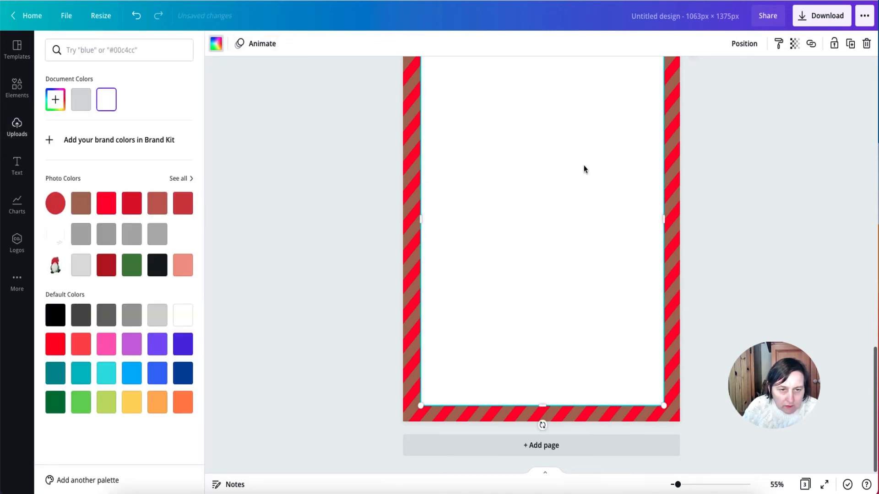
left_click(739, 44)
left_click(701, 76)
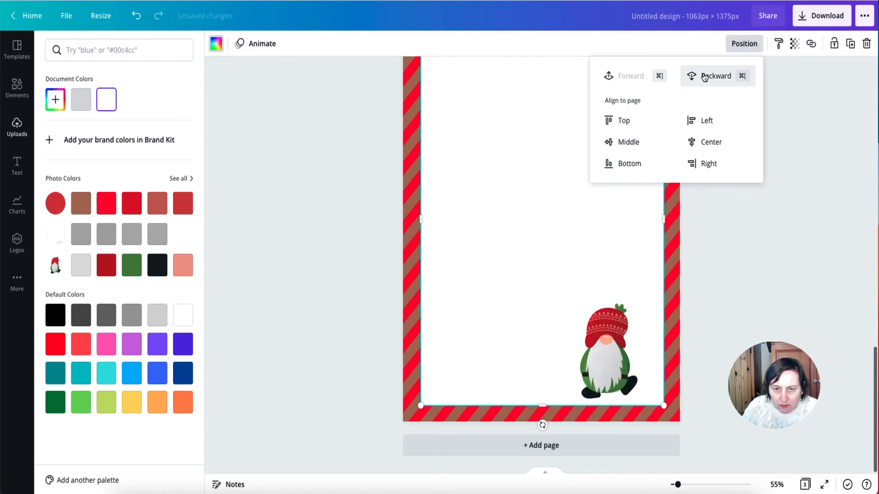
left_click(407, 181)
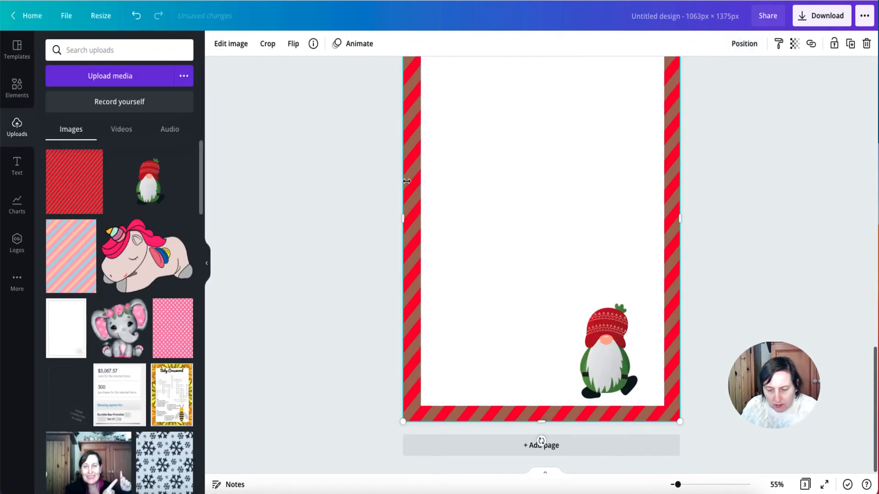
left_click(407, 182)
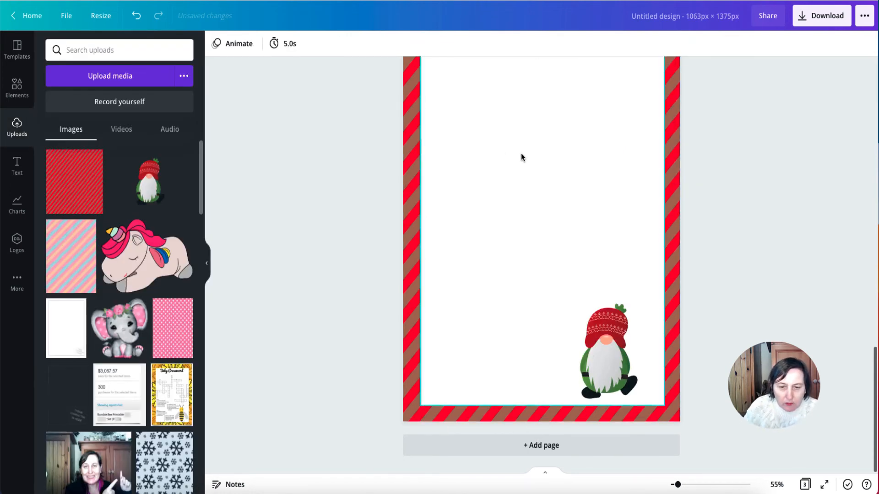
scroll(521, 153, "up", 4)
scroll(527, 233, "down", 5)
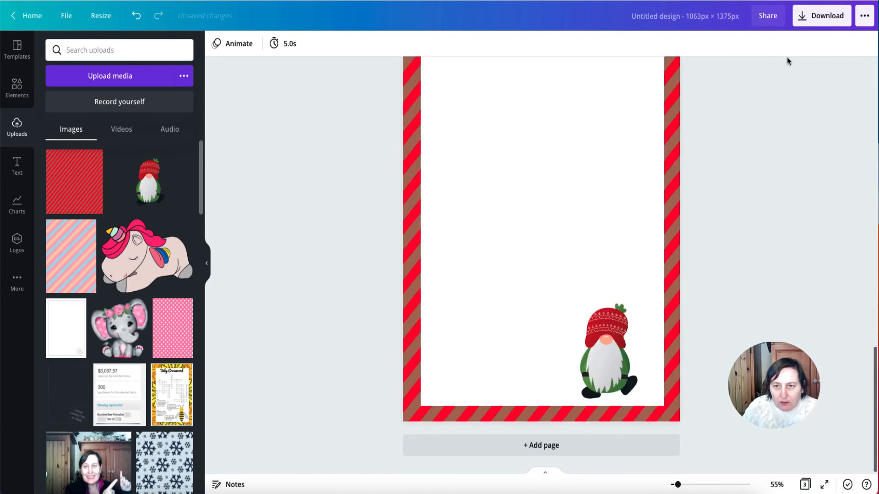
Step: Download only page 3 of the design as a PNG
left_click(846, 12)
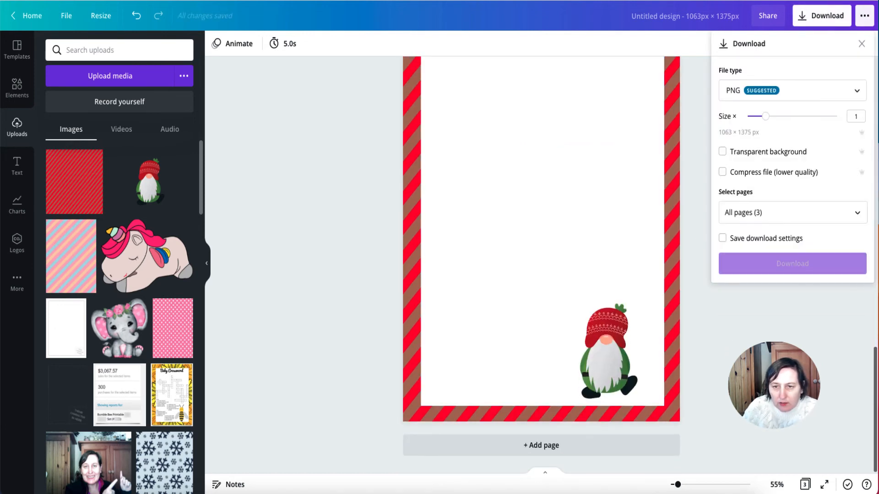
left_click(859, 214)
left_click(815, 334)
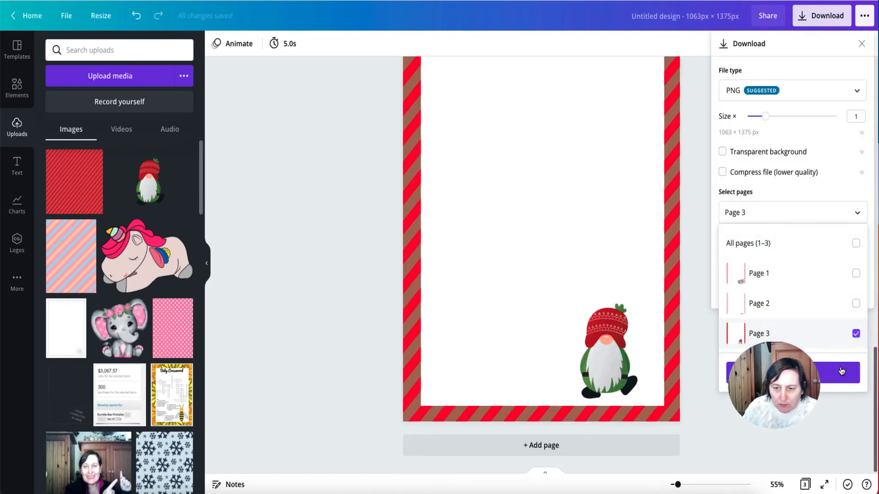
left_click(835, 372)
left_click(799, 263)
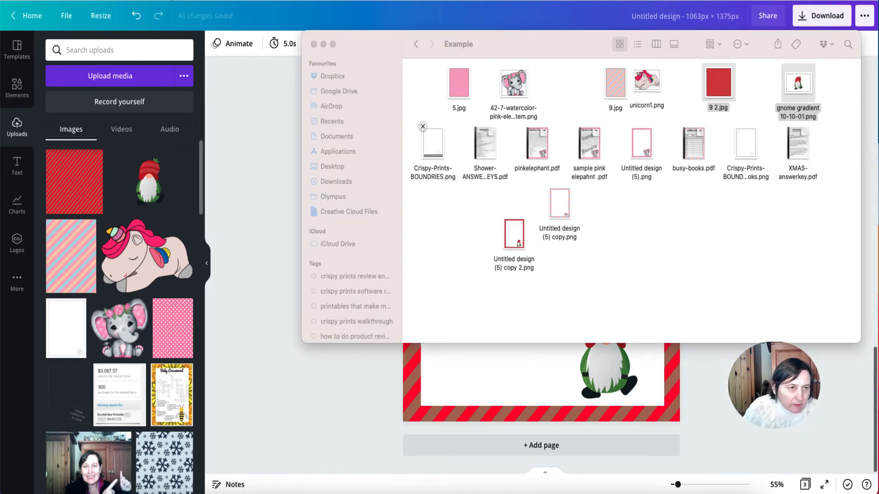
Step: Switch to Crispy Prints and upload Untitled design (5) copy 2.png from the Example folder as the Christmas background
key("super+w")
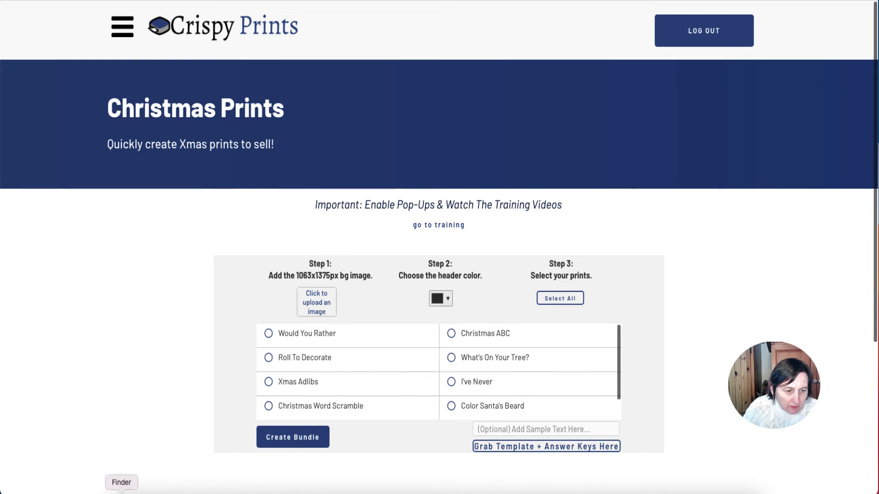
left_click(122, 492)
left_click_drag(514, 235, 282, 299)
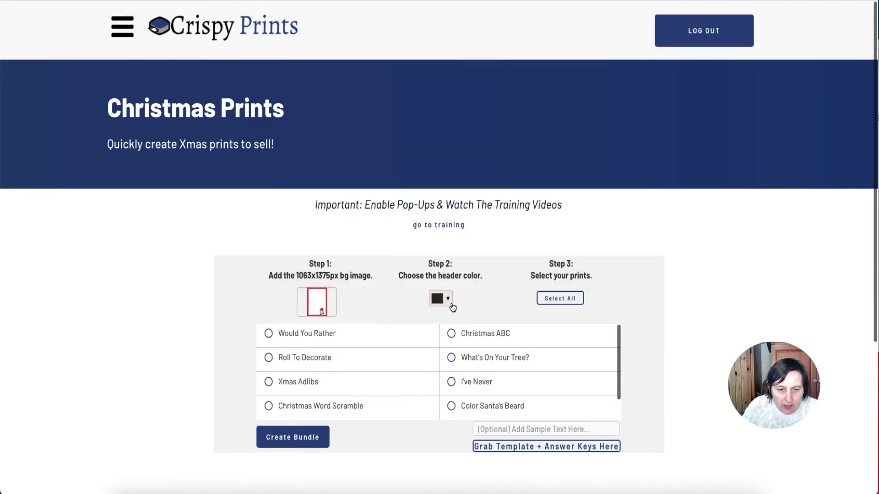
Step: Select all the Christmas prints and create the bundle
left_click(564, 300)
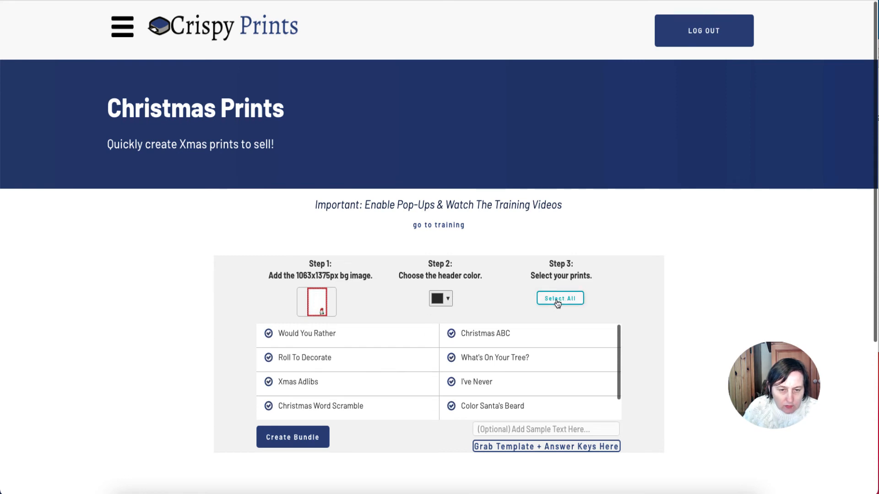
scroll(518, 383, "down", 10)
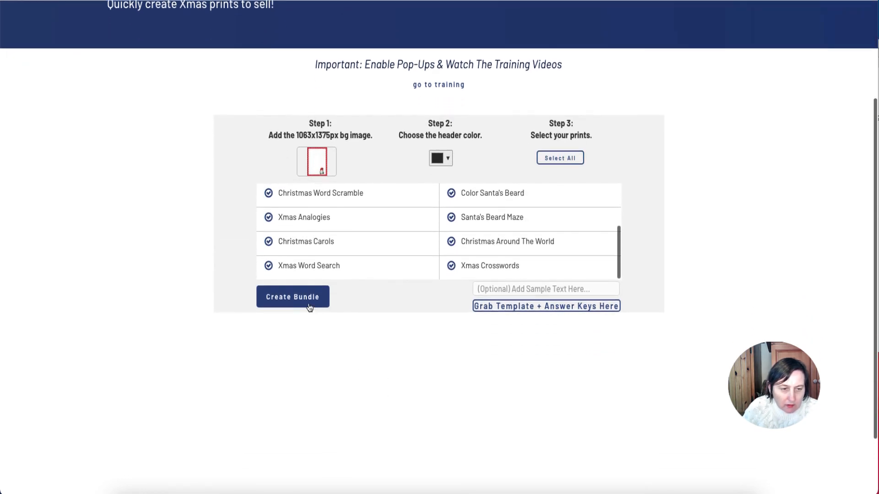
left_click(306, 298)
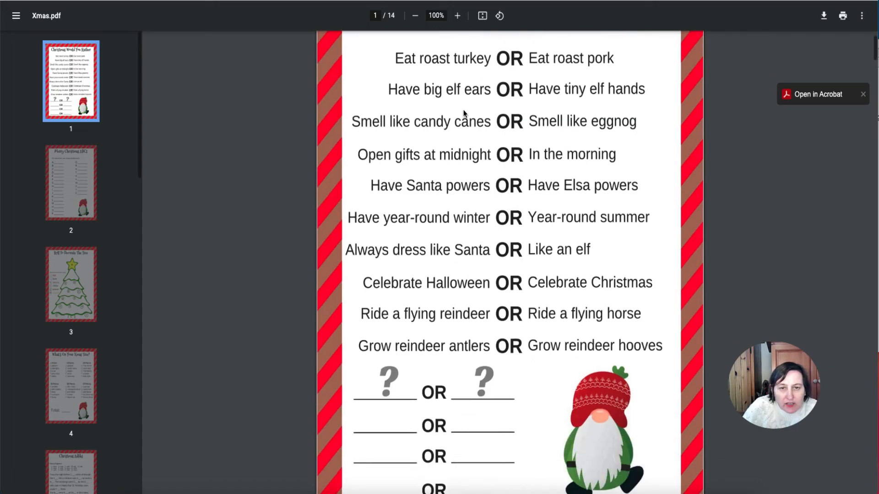
Step: Look through the pages of Xmas.pdf to check how the gnome background fits each print
scroll(463, 114, "down", 2)
scroll(463, 114, "up", 4)
scroll(464, 114, "down", 7)
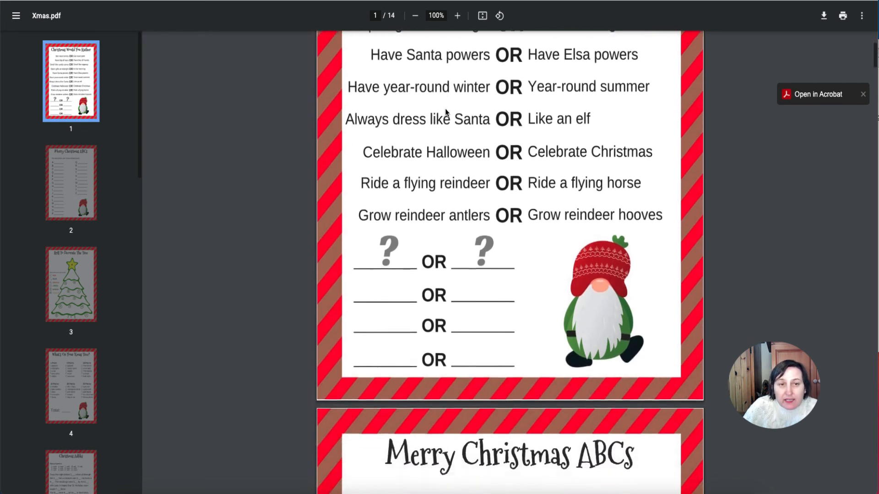
scroll(348, 110, "down", 8)
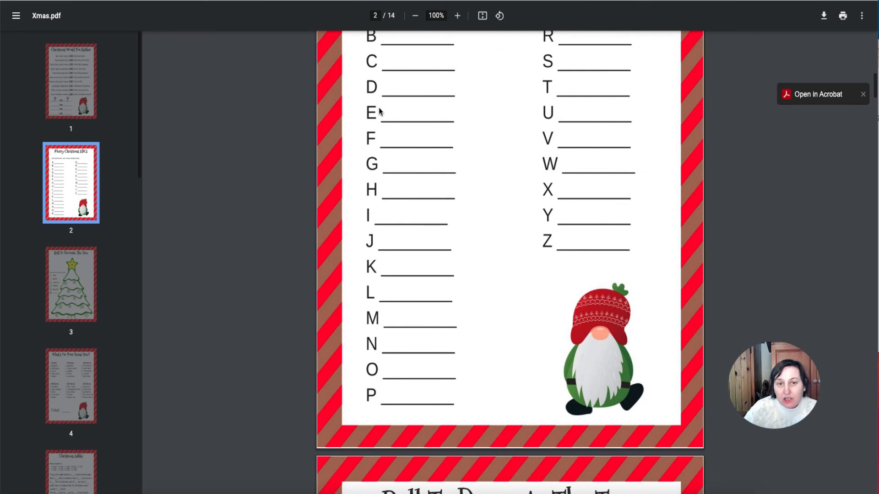
scroll(397, 190, "down", 16)
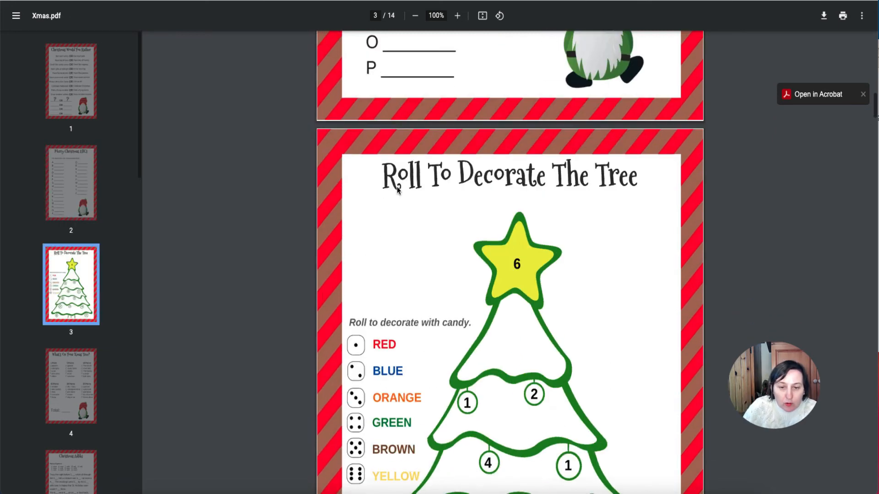
scroll(397, 190, "down", 18)
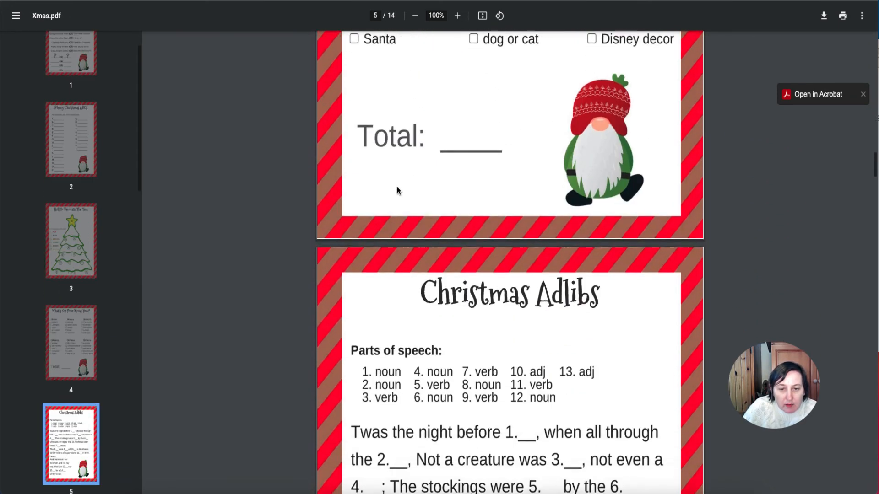
scroll(398, 190, "down", 20)
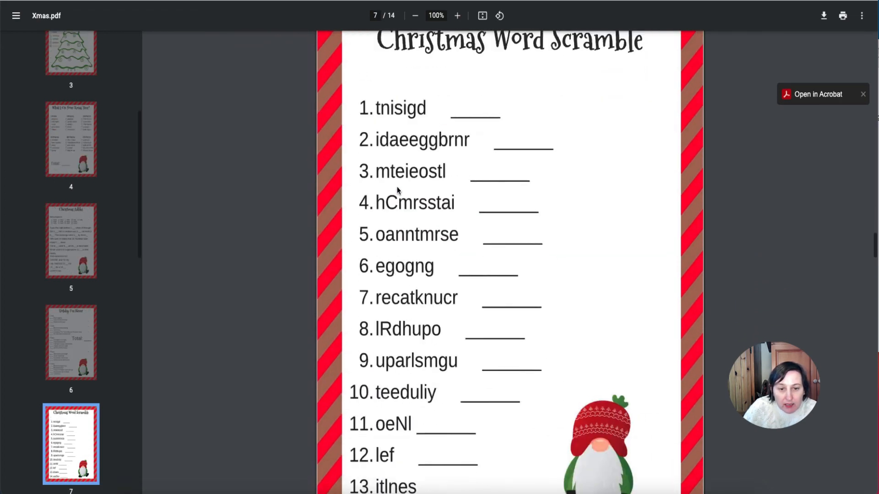
scroll(398, 190, "down", 20)
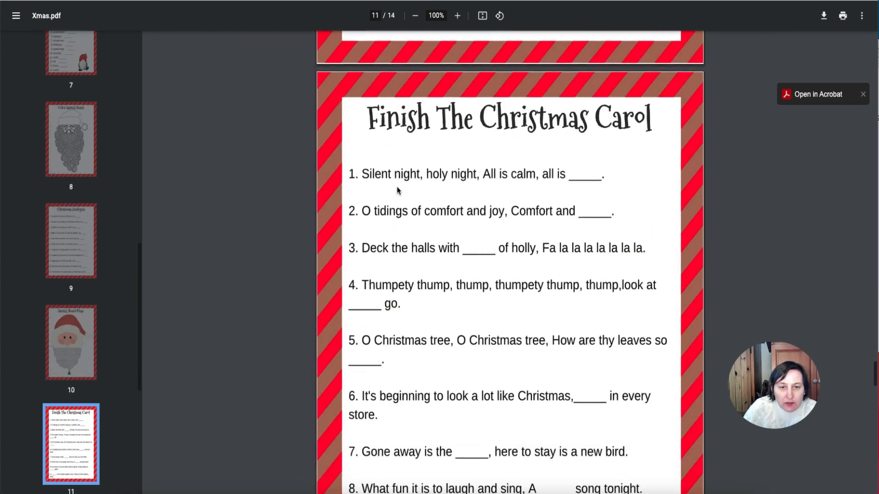
Step: Check the remaining pages of the gnome Christmas PDF and save it in the Example folder as Xmas_gnome
scroll(398, 190, "down", 20)
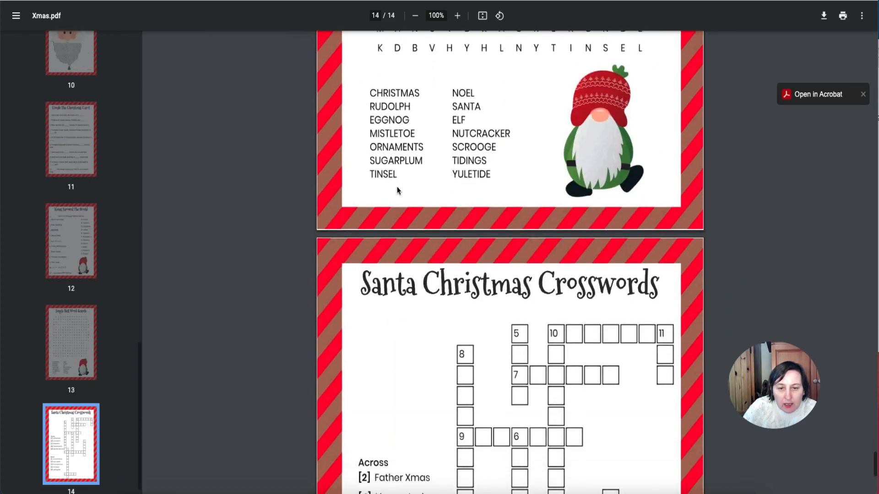
scroll(398, 190, "up", 20)
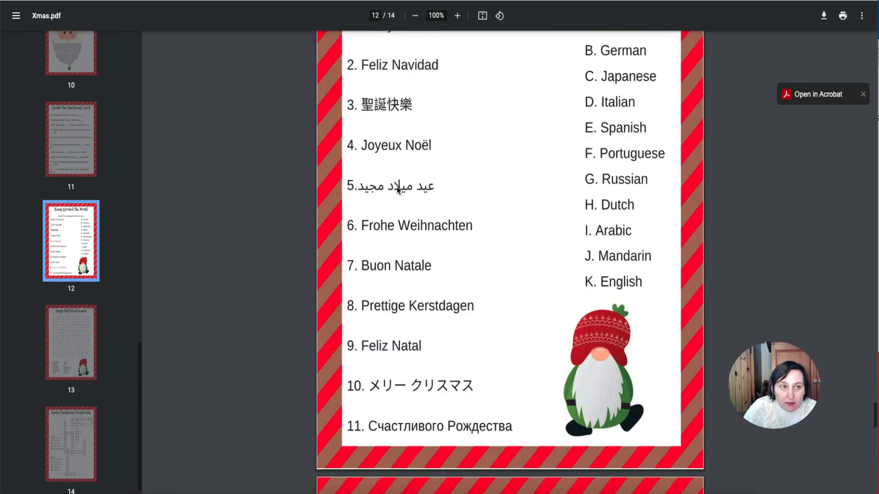
scroll(397, 190, "up", 20)
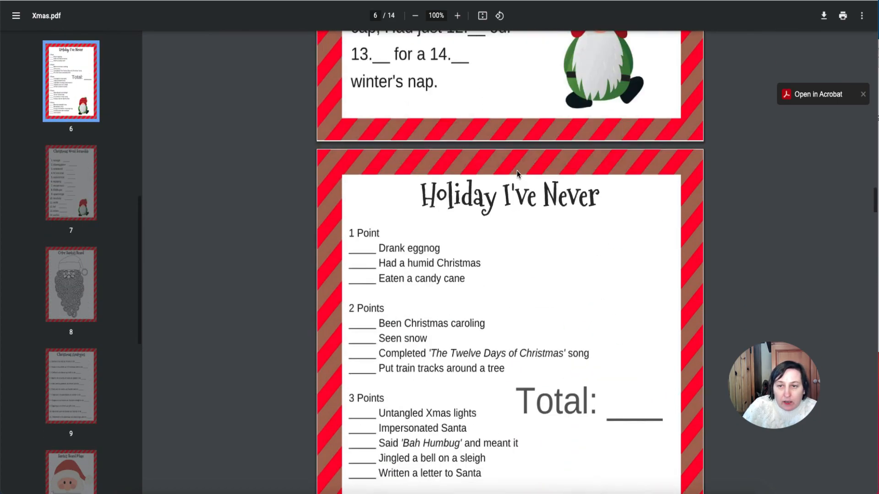
left_click(824, 16)
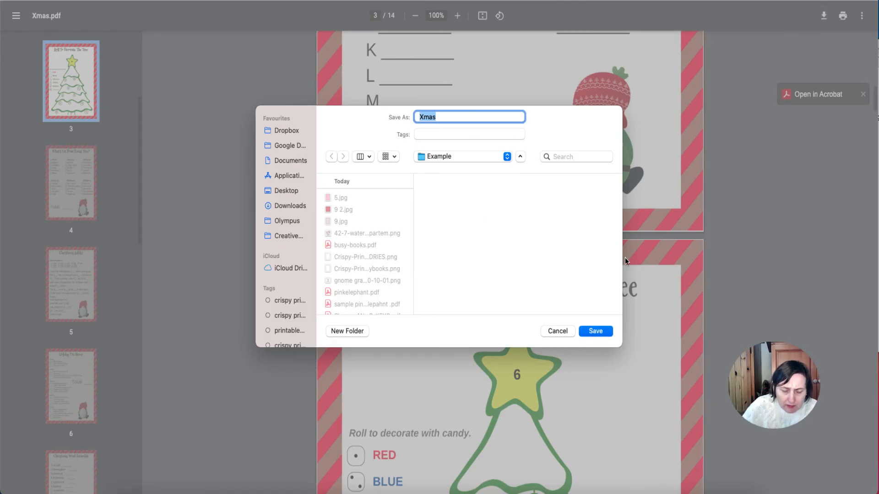
left_click(436, 120)
type("_gnome")
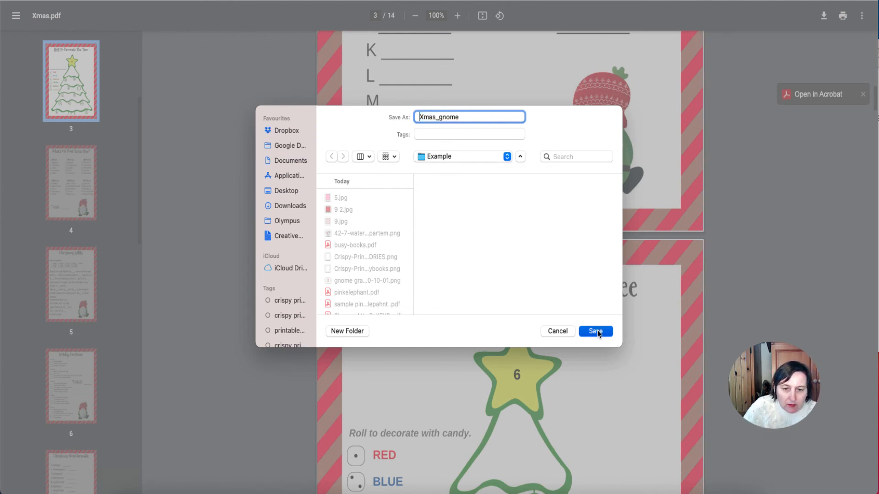
left_click(597, 331)
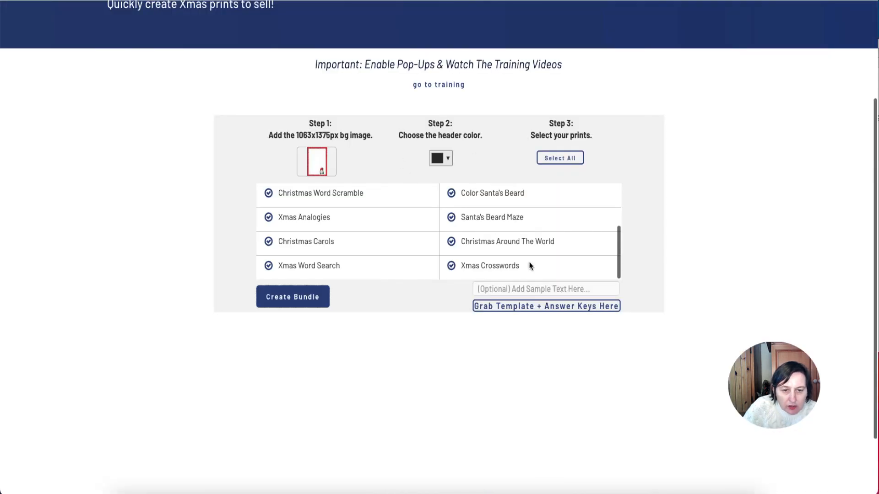
Step: Add the sample text "Sample" to the Christmas prints and create the bundle with all prints selected
left_click(510, 290)
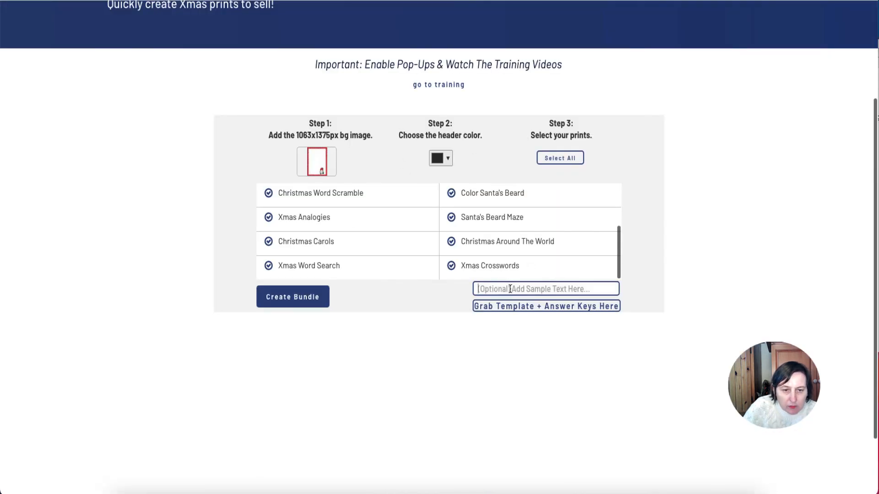
type("Sample")
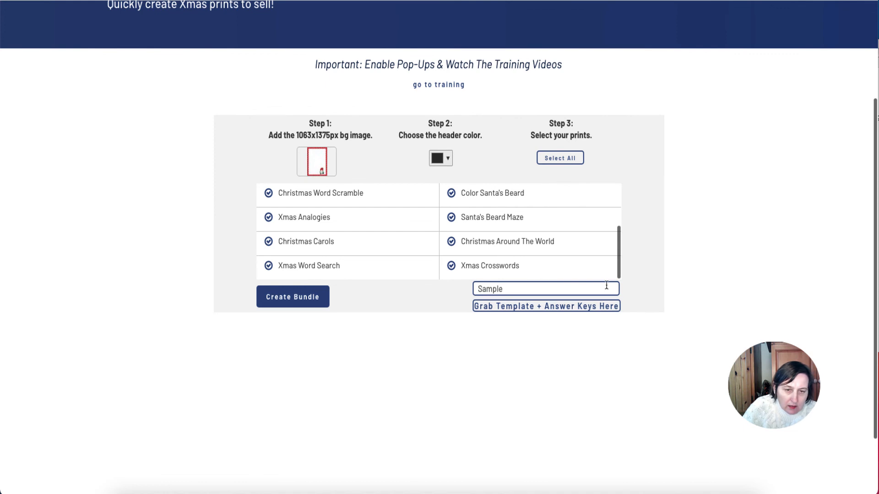
scroll(555, 259, "down", 3)
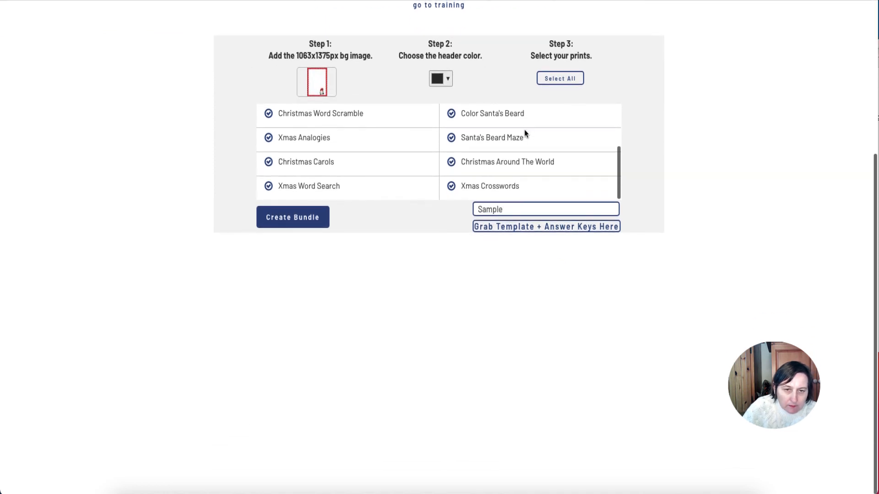
scroll(526, 139, "up", 5)
scroll(530, 357, "up", 2)
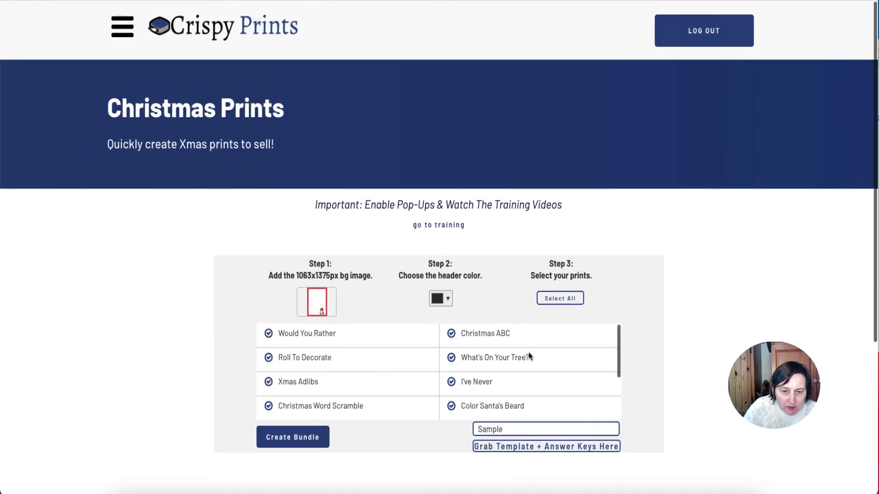
scroll(530, 358, "down", 2)
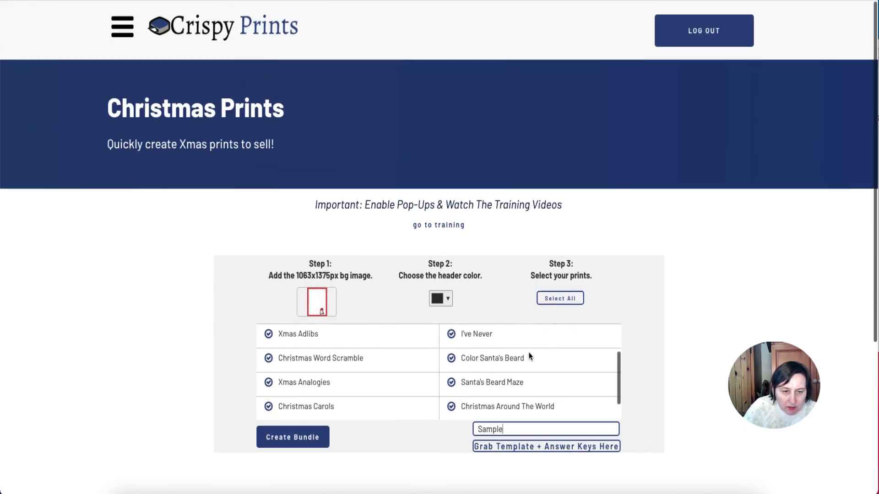
left_click(310, 439)
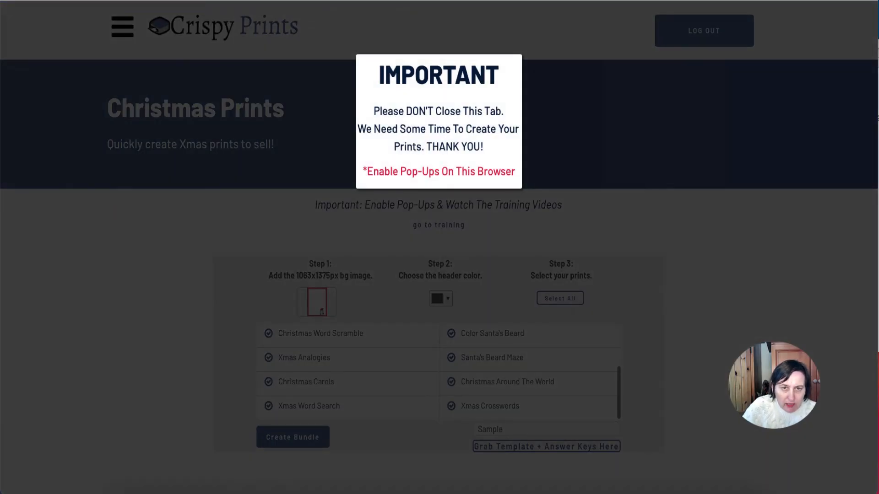
left_click(538, 0)
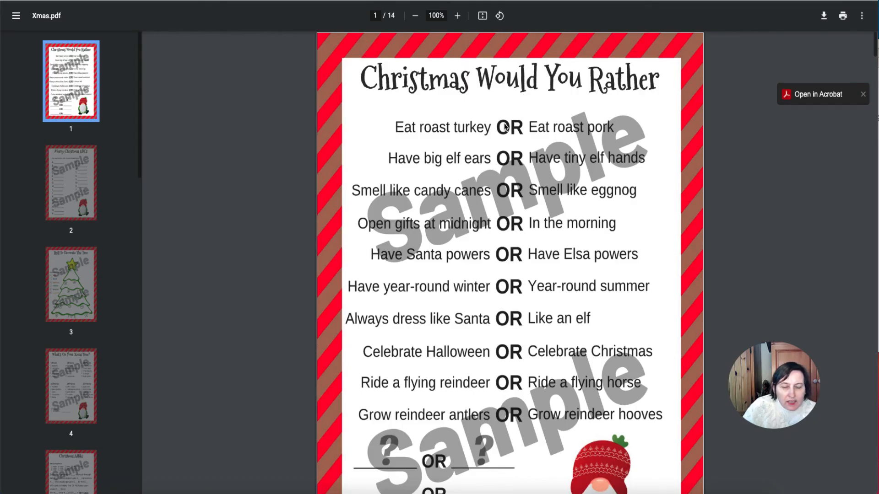
Step: Check the Sample watermark across the pages of the new Christmas PDF and save the file in the Example folder
scroll(549, 115, "down", 9)
scroll(532, 147, "down", 20)
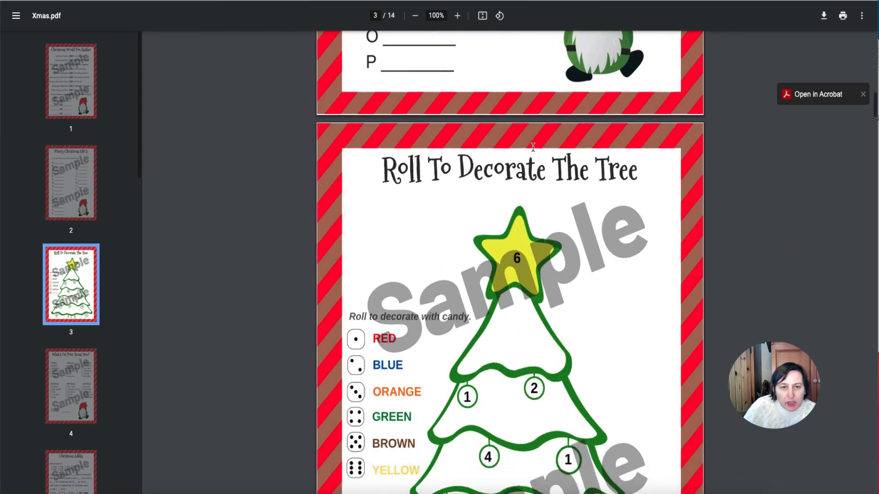
scroll(533, 147, "down", 10)
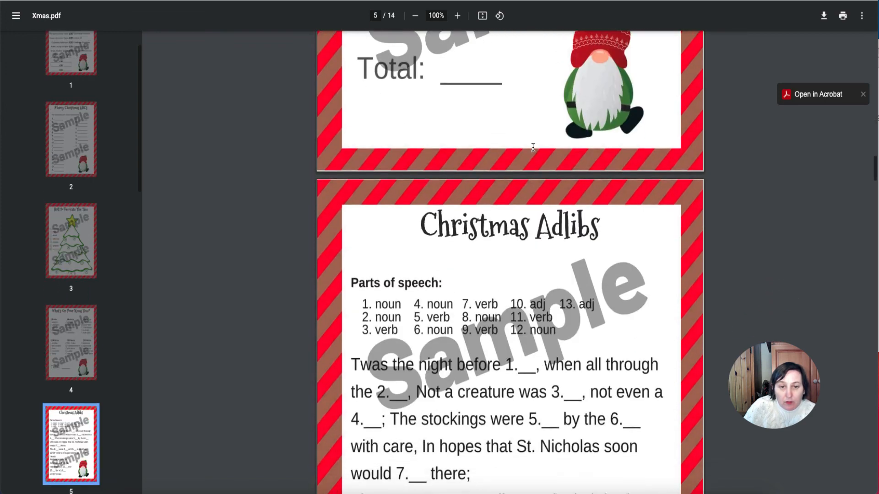
scroll(533, 147, "down", 12)
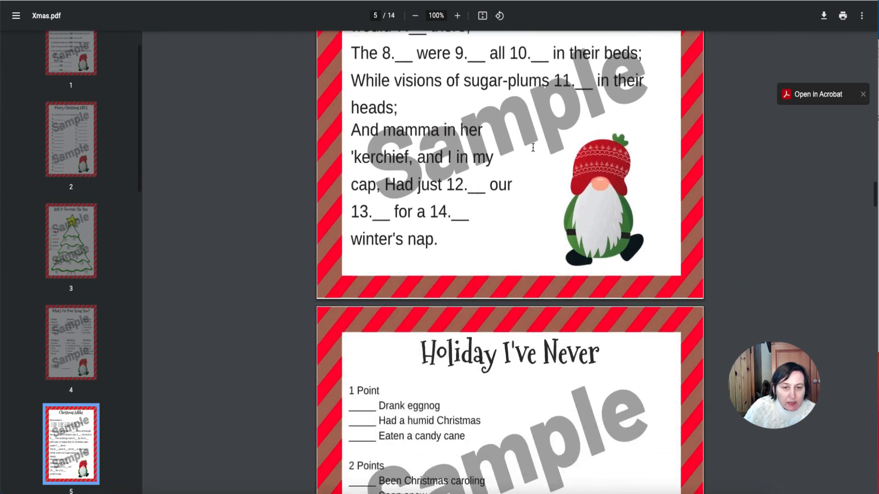
left_click(824, 16)
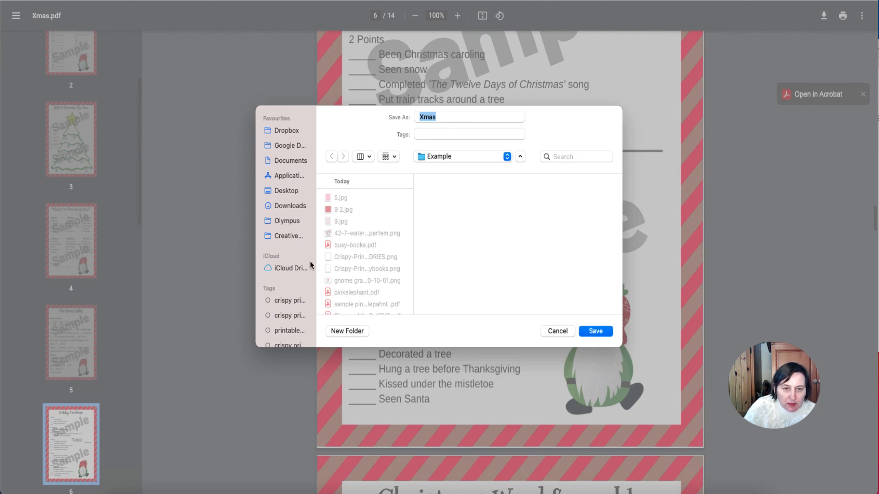
key("Return")
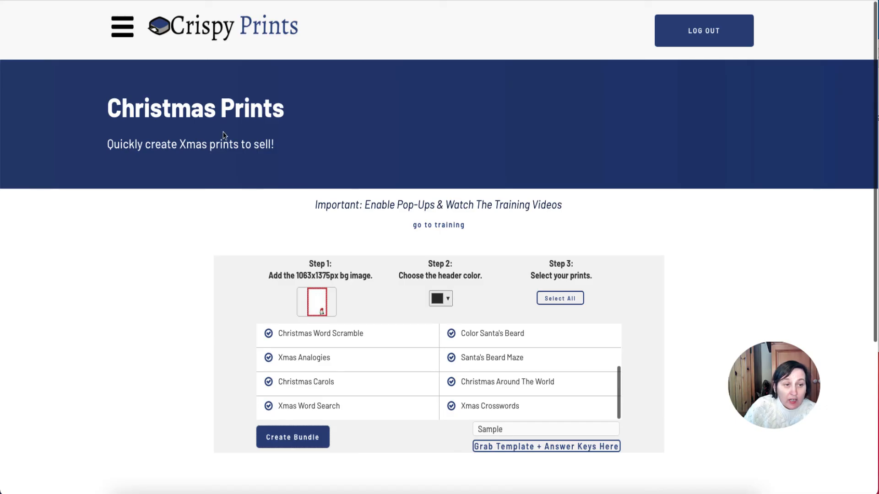
scroll(328, 45, "down", 5)
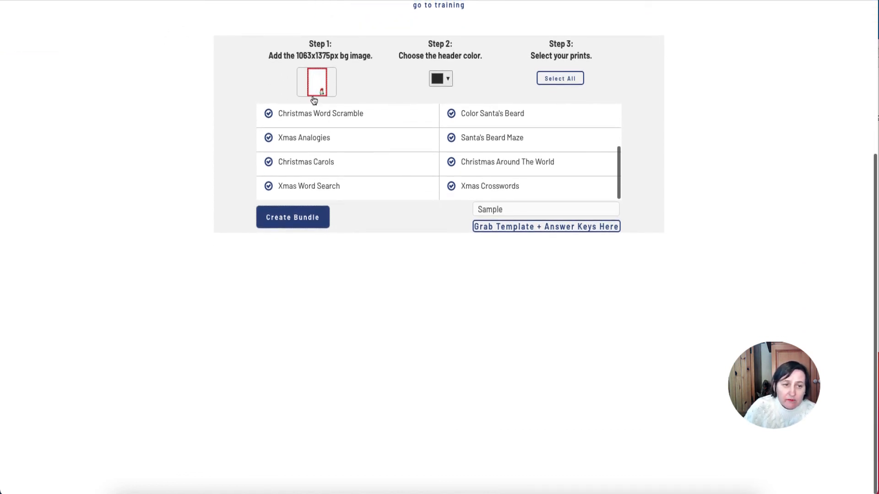
scroll(225, 113, "up", 4)
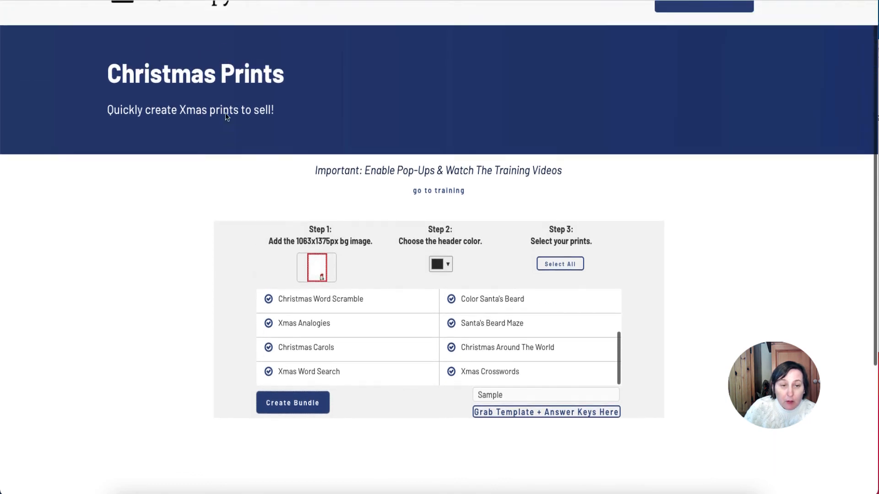
scroll(227, 113, "down", 2)
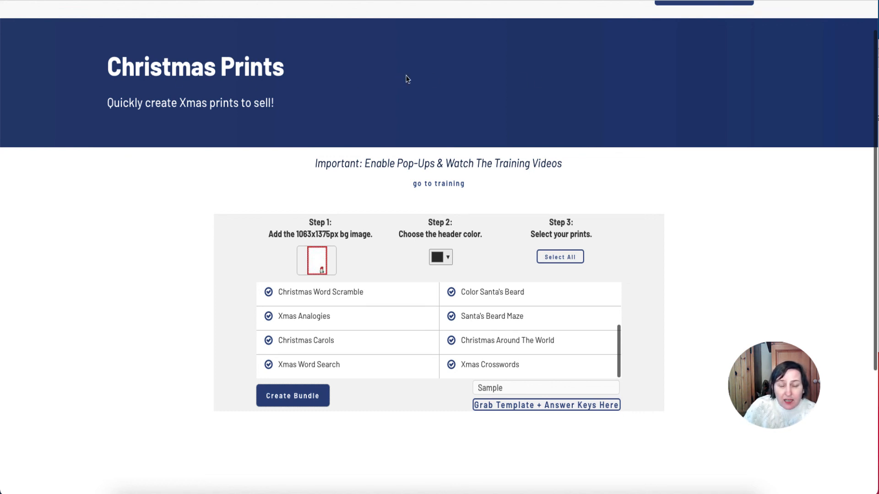
scroll(507, 72, "down", 1)
scroll(506, 75, "down", 5)
scroll(486, 81, "up", 2)
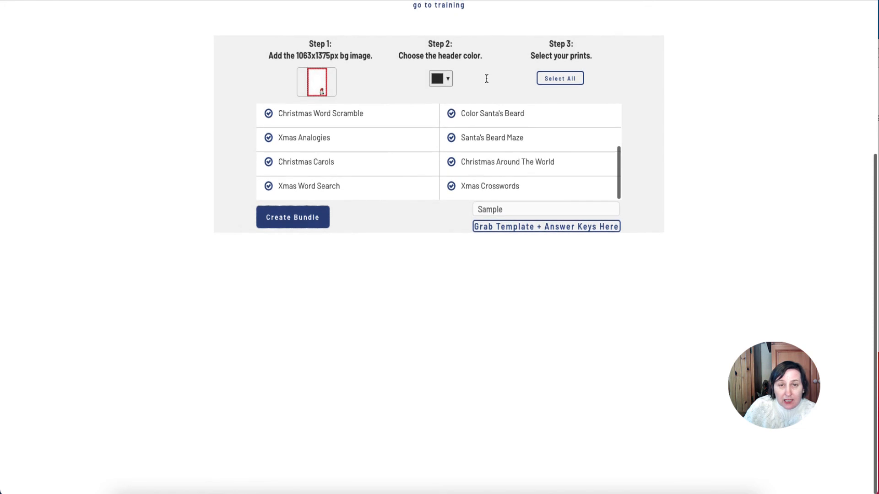
scroll(485, 80, "up", 4)
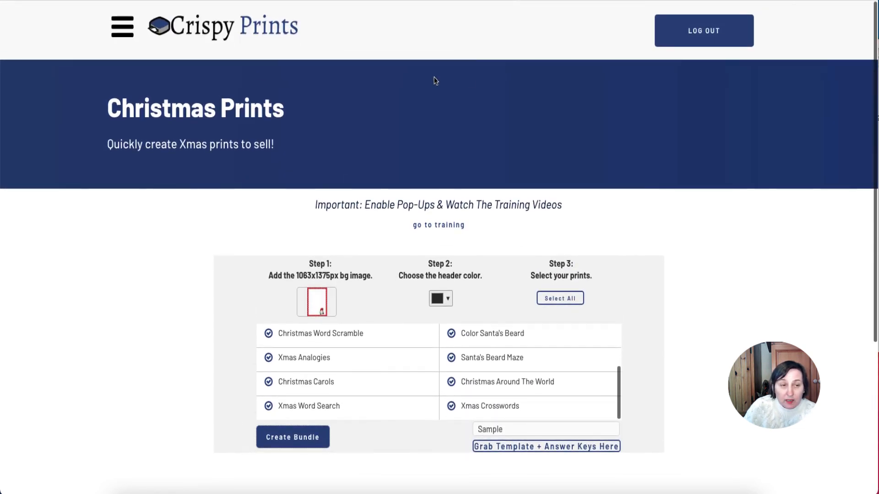
scroll(385, 77, "down", 2)
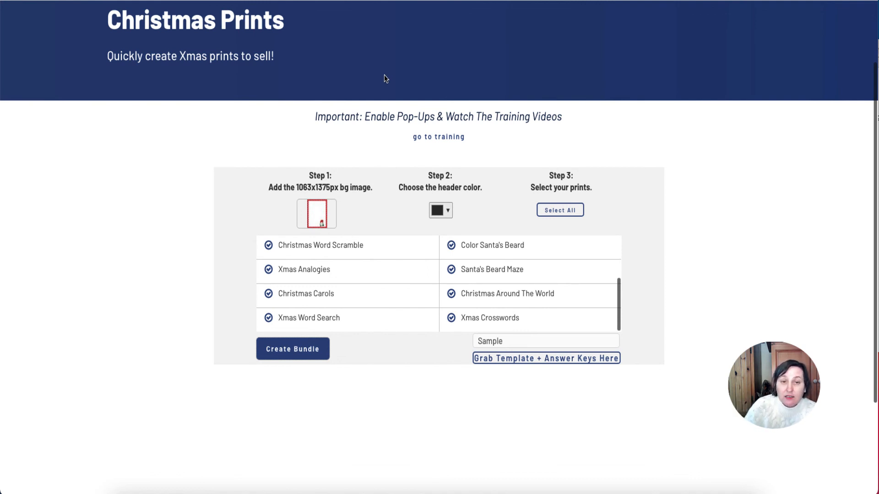
scroll(383, 75, "up", 1)
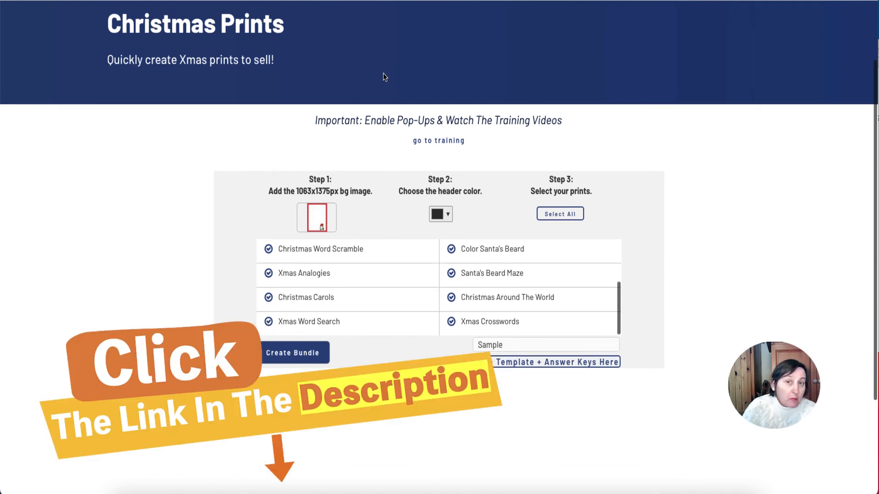
scroll(384, 78, "up", 1)
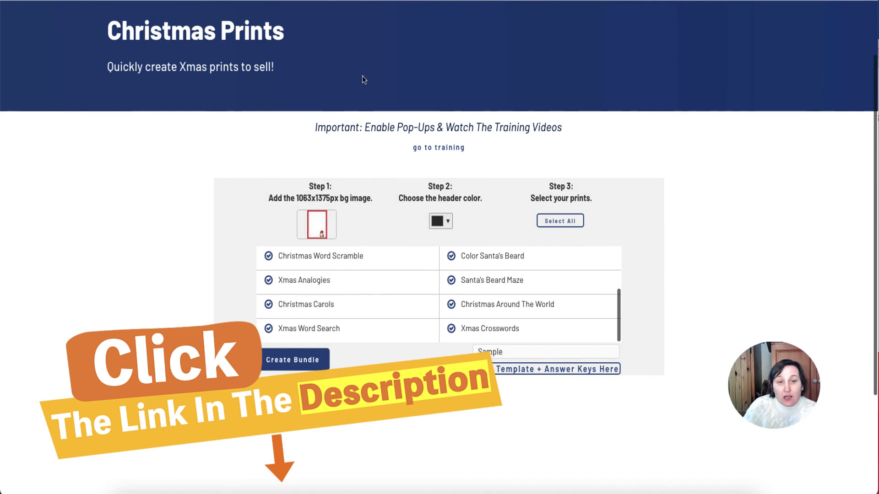
scroll(316, 77, "up", 3)
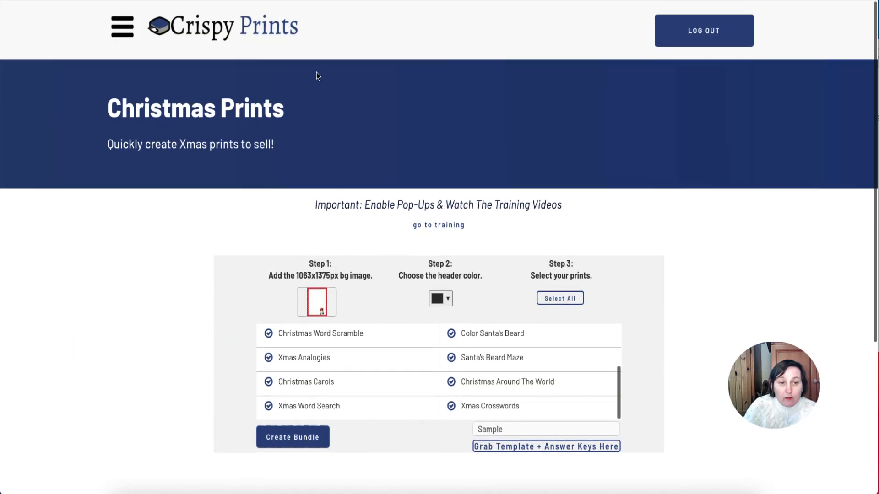